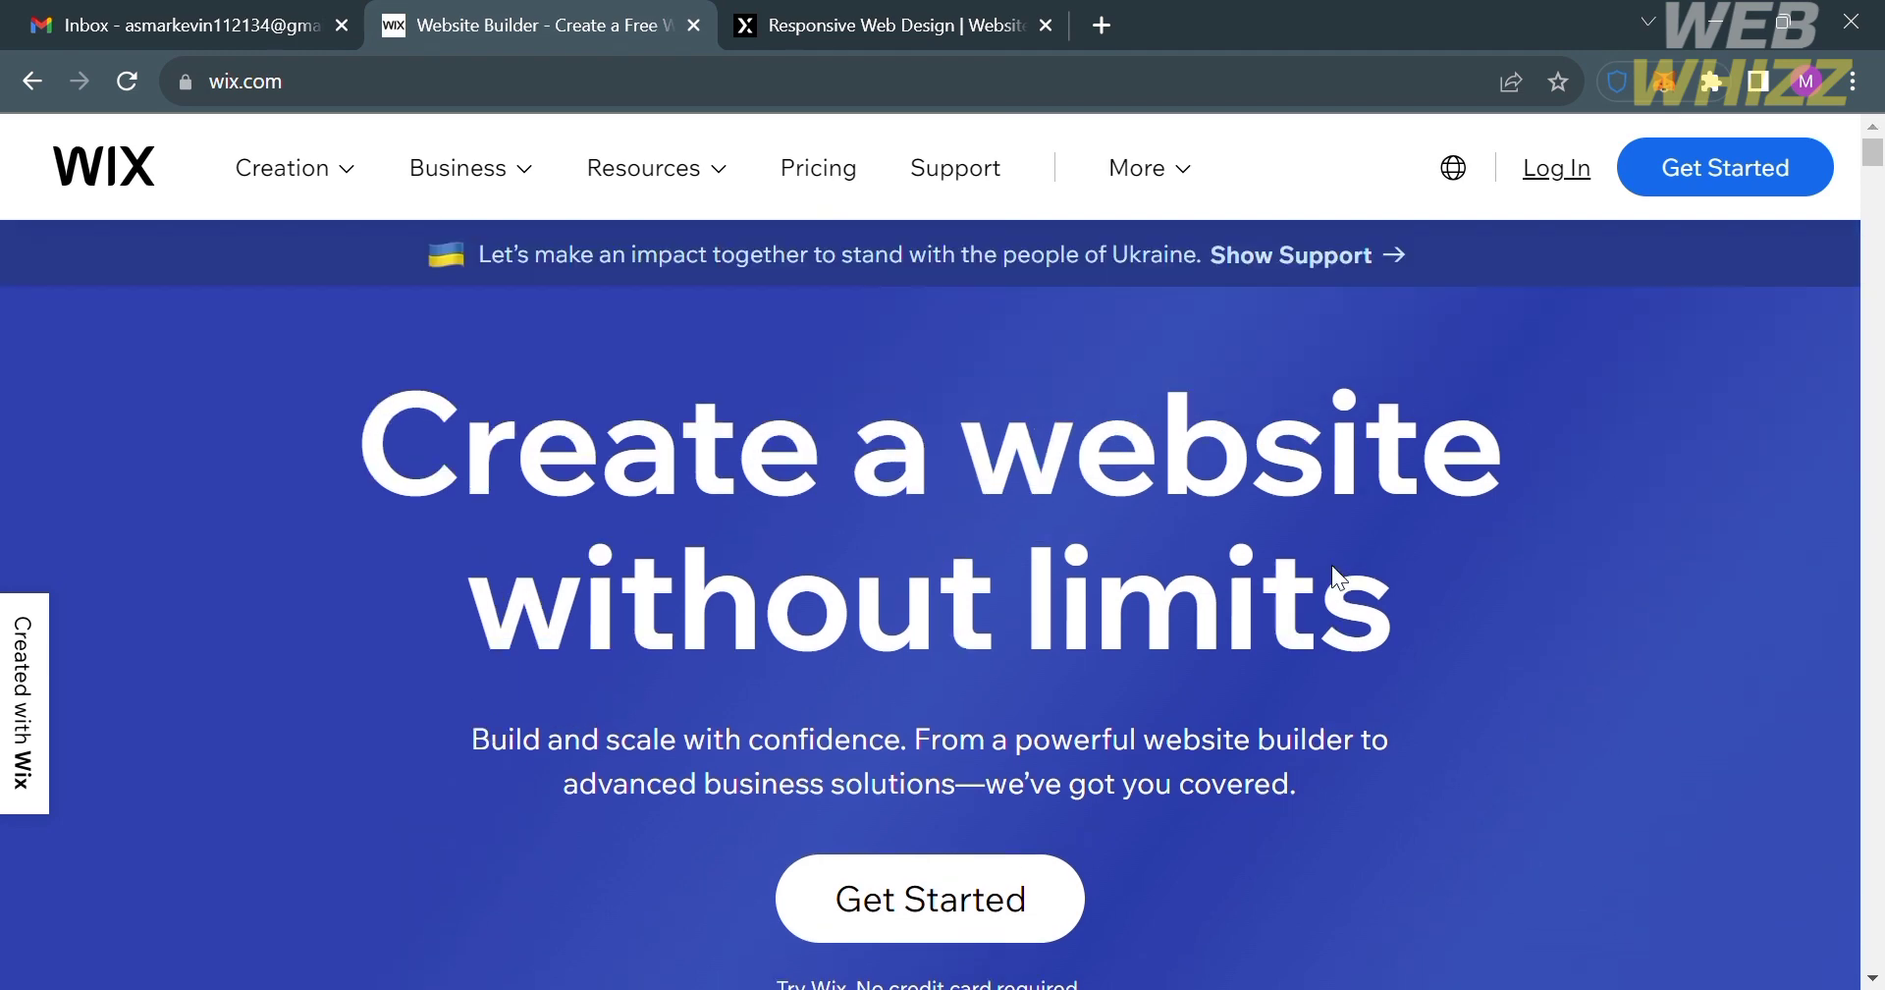
Step: Scroll up and down through the Wix landing page to browse its content
{"action": "scroll", "coordinate": [1349, 581], "scroll_direction": "down", "scroll_amount": 5}
{"action": "scroll", "coordinate": [1335, 570], "scroll_direction": "down", "scroll_amount": 5}
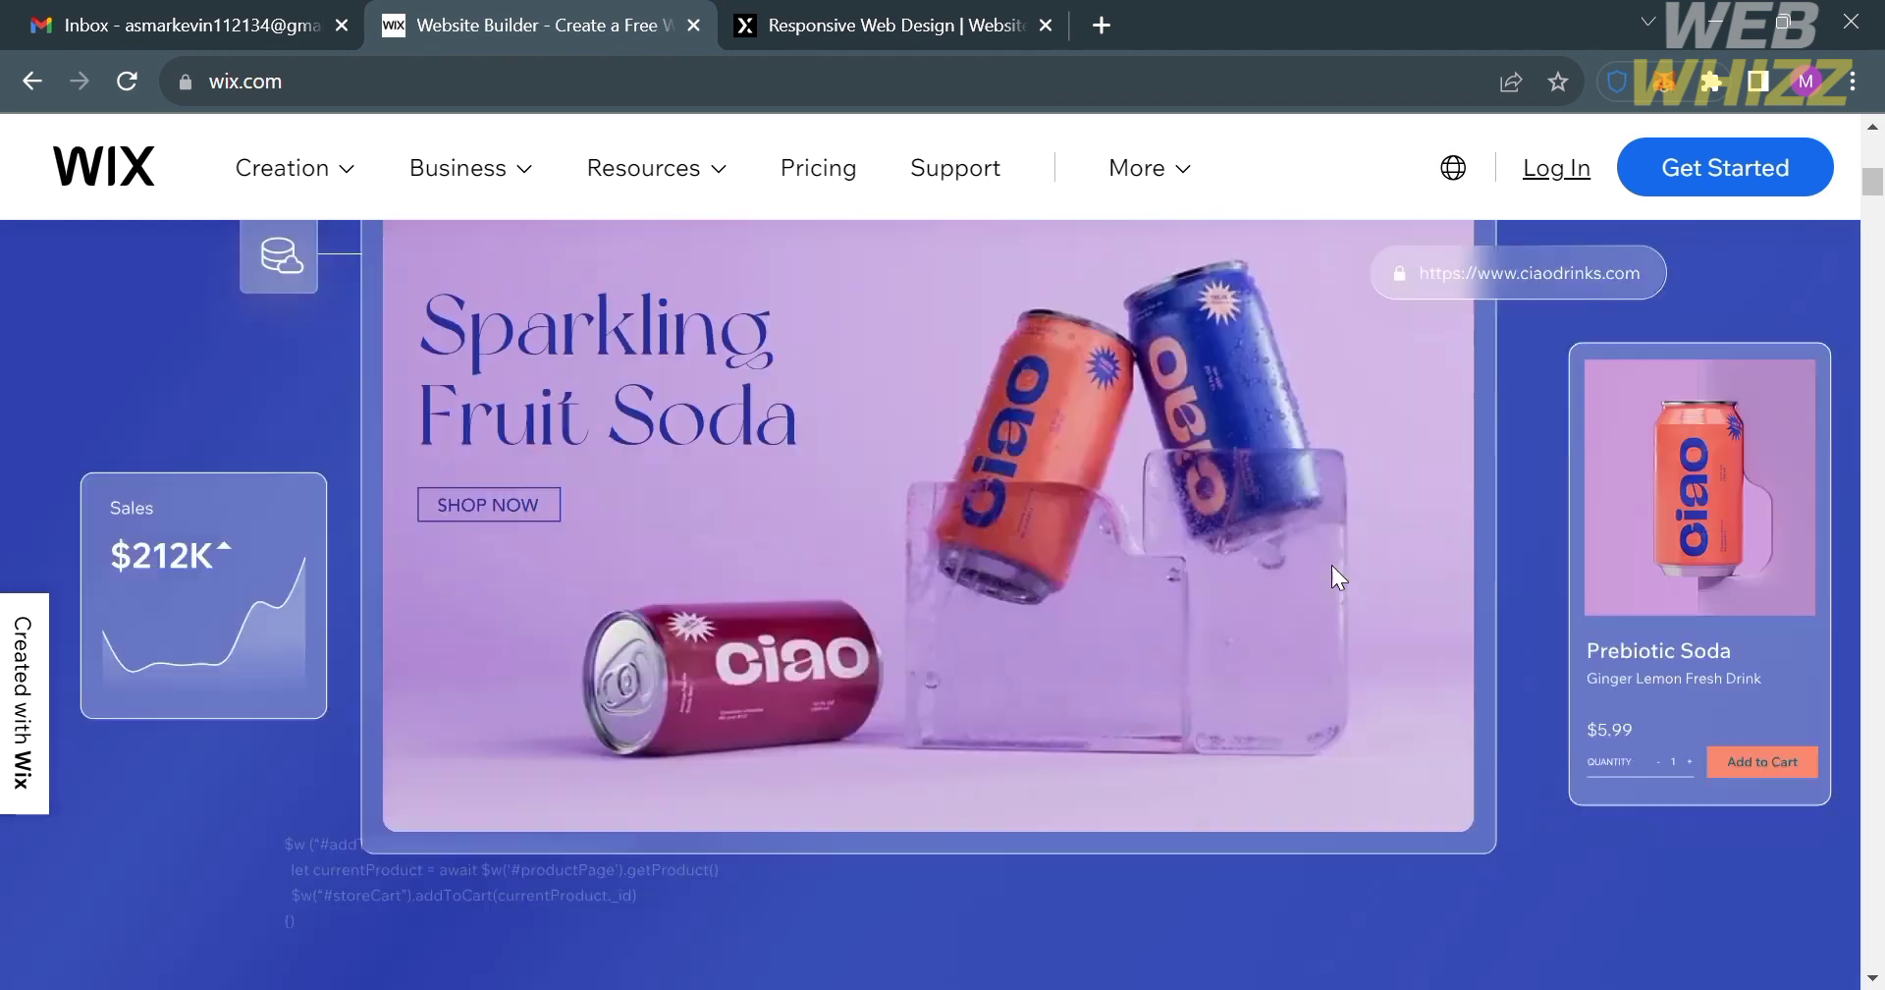
{"action": "scroll", "coordinate": [1331, 564], "scroll_direction": "down", "scroll_amount": 5}
{"action": "scroll", "coordinate": [1332, 564], "scroll_direction": "down", "scroll_amount": 3}
{"action": "scroll", "coordinate": [1331, 564], "scroll_direction": "down", "scroll_amount": 2}
{"action": "scroll", "coordinate": [1334, 567], "scroll_direction": "down", "scroll_amount": 5}
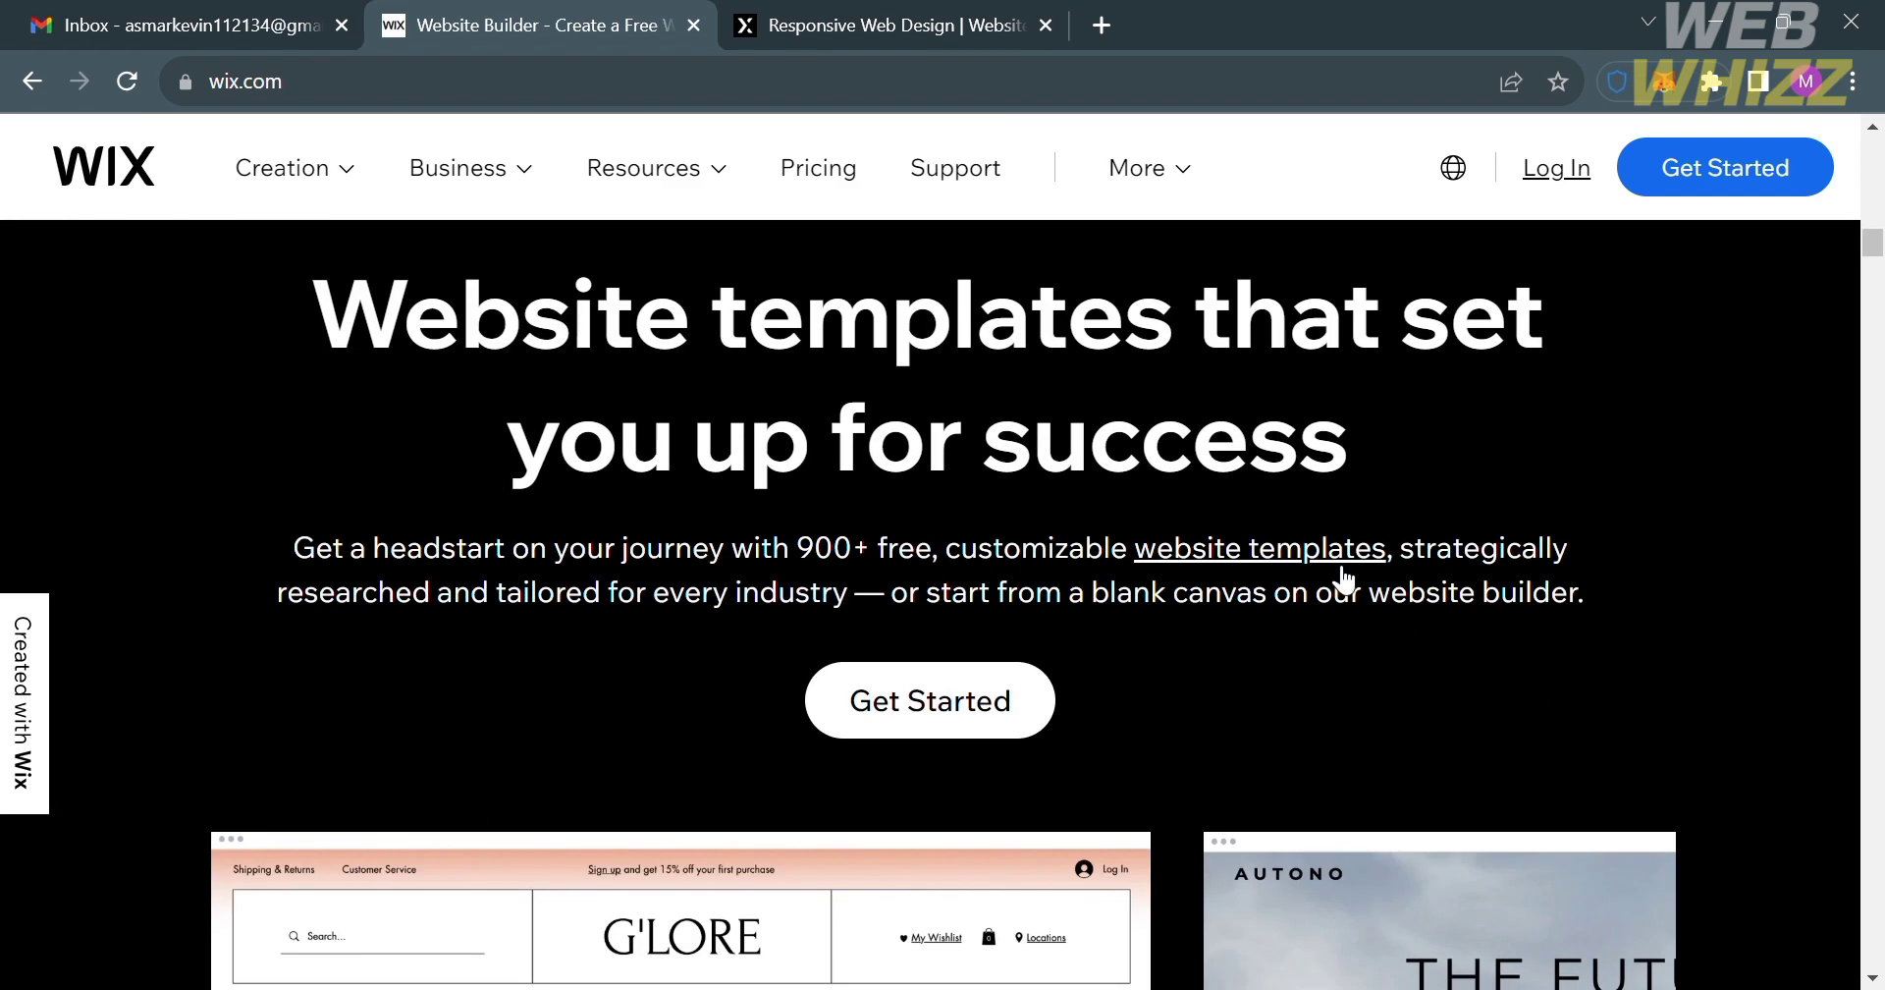
{"action": "scroll", "coordinate": [1338, 571], "scroll_direction": "down", "scroll_amount": 4}
{"action": "scroll", "coordinate": [1342, 576], "scroll_direction": "down", "scroll_amount": 5}
{"action": "scroll", "coordinate": [1344, 579], "scroll_direction": "down", "scroll_amount": 5}
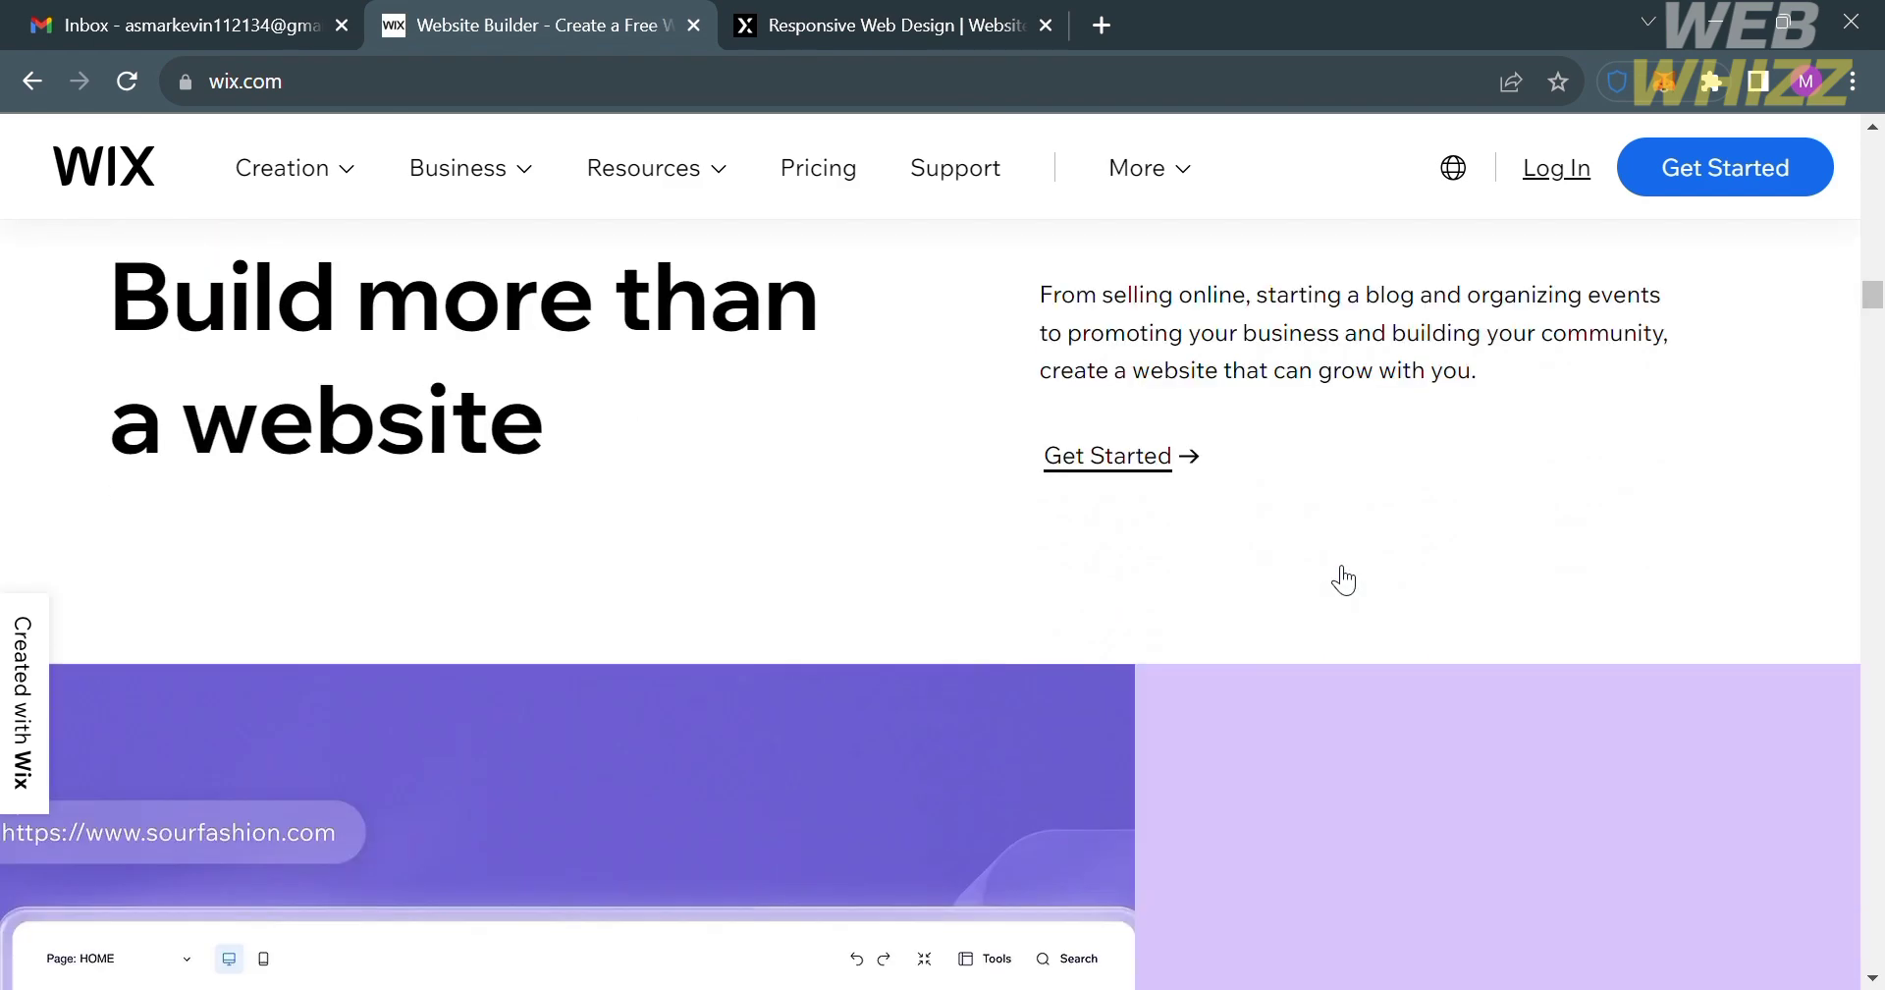
{"action": "scroll", "coordinate": [1344, 580], "scroll_direction": "down", "scroll_amount": 5}
{"action": "scroll", "coordinate": [1345, 580], "scroll_direction": "down", "scroll_amount": 5}
{"action": "scroll", "coordinate": [1348, 580], "scroll_direction": "down", "scroll_amount": 3}
{"action": "scroll", "coordinate": [1332, 564], "scroll_direction": "down", "scroll_amount": 5}
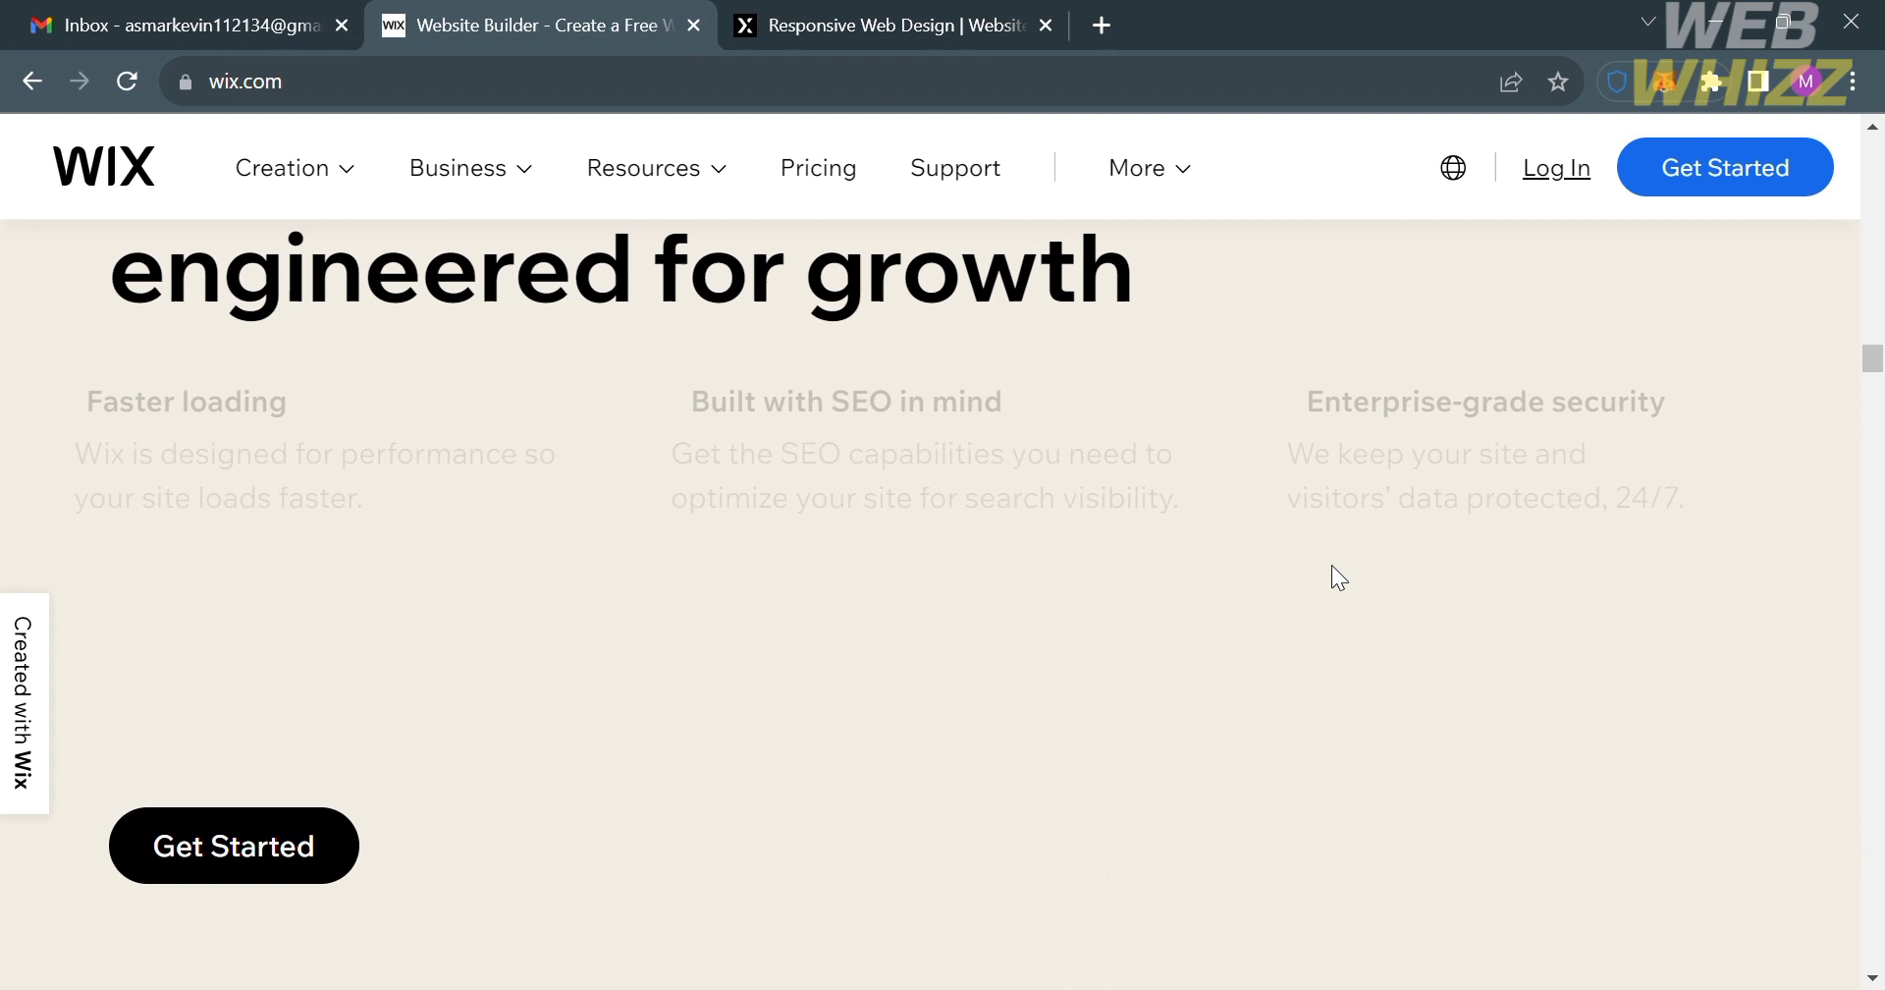
{"action": "scroll", "coordinate": [1331, 563], "scroll_direction": "up", "scroll_amount": 10}
{"action": "scroll", "coordinate": [1332, 563], "scroll_direction": "up", "scroll_amount": 10}
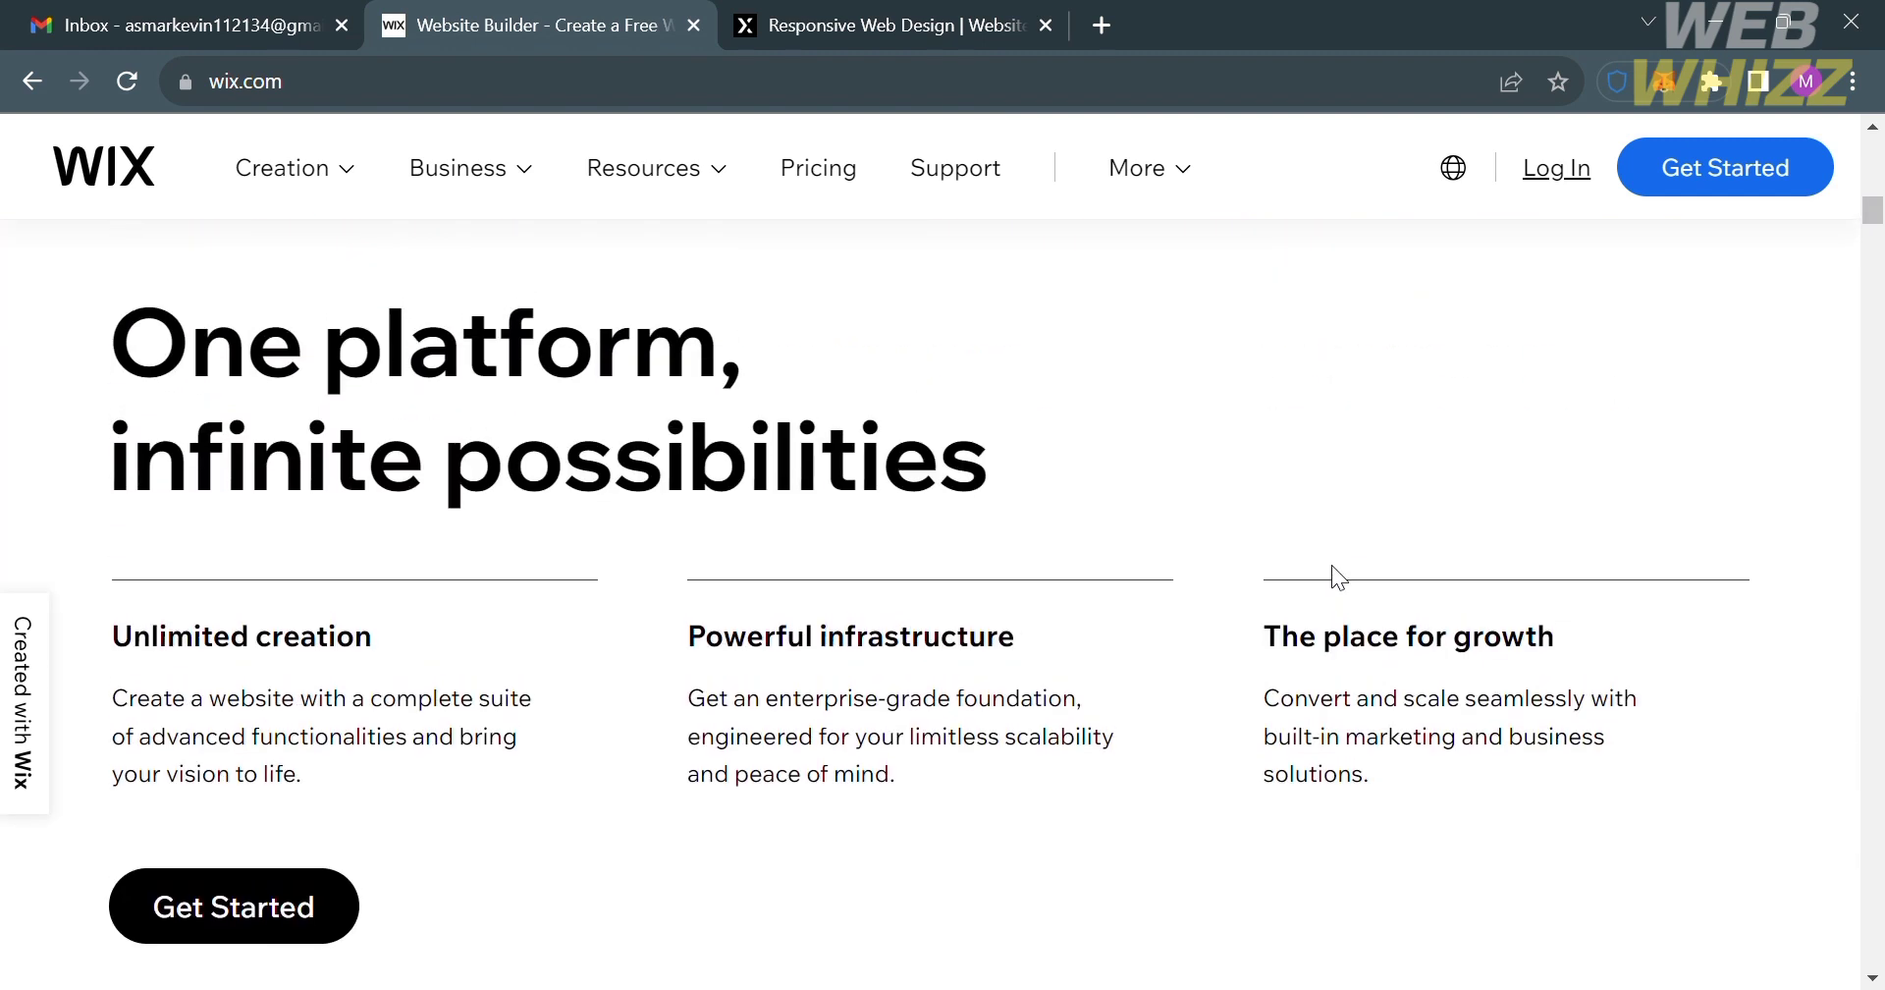
{"action": "scroll", "coordinate": [1332, 563], "scroll_direction": "down", "scroll_amount": 10}
{"action": "scroll", "coordinate": [1331, 564], "scroll_direction": "down", "scroll_amount": 5}
{"action": "scroll", "coordinate": [1331, 564], "scroll_direction": "down", "scroll_amount": 3}
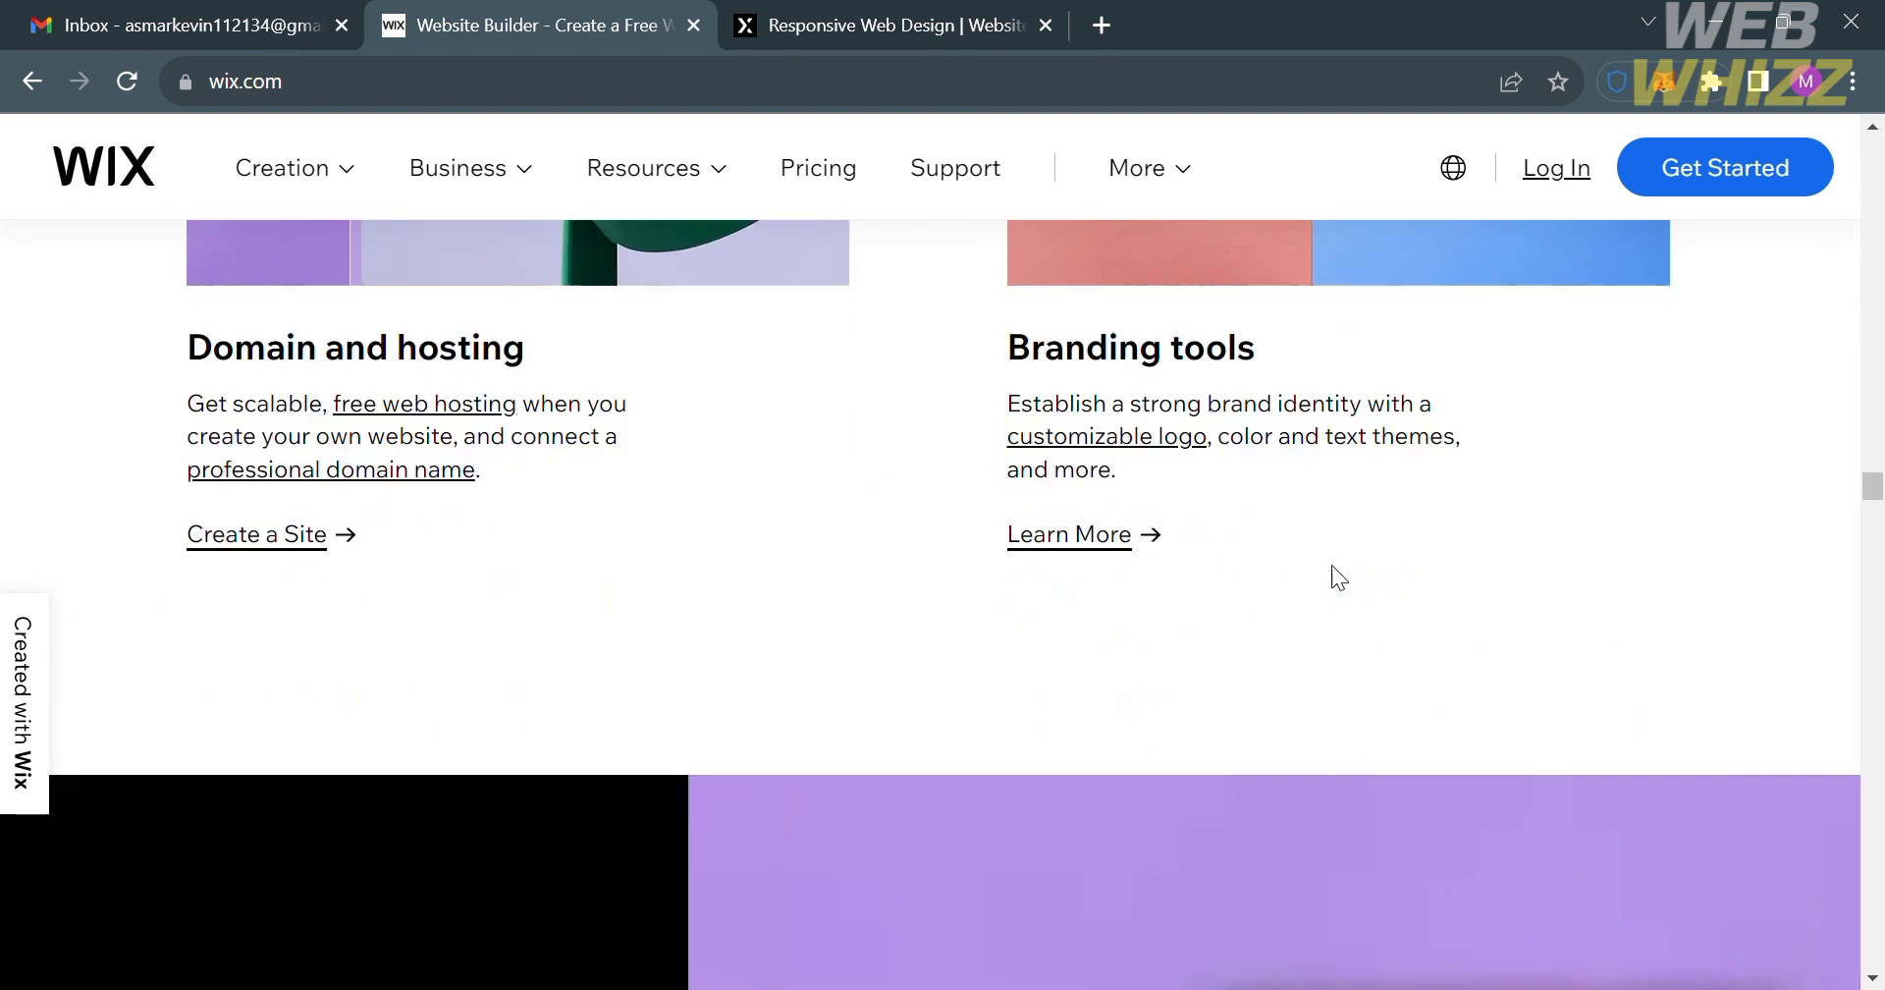
{"action": "scroll", "coordinate": [1332, 564], "scroll_direction": "up", "scroll_amount": 1}
{"action": "scroll", "coordinate": [1332, 564], "scroll_direction": "up", "scroll_amount": 4}
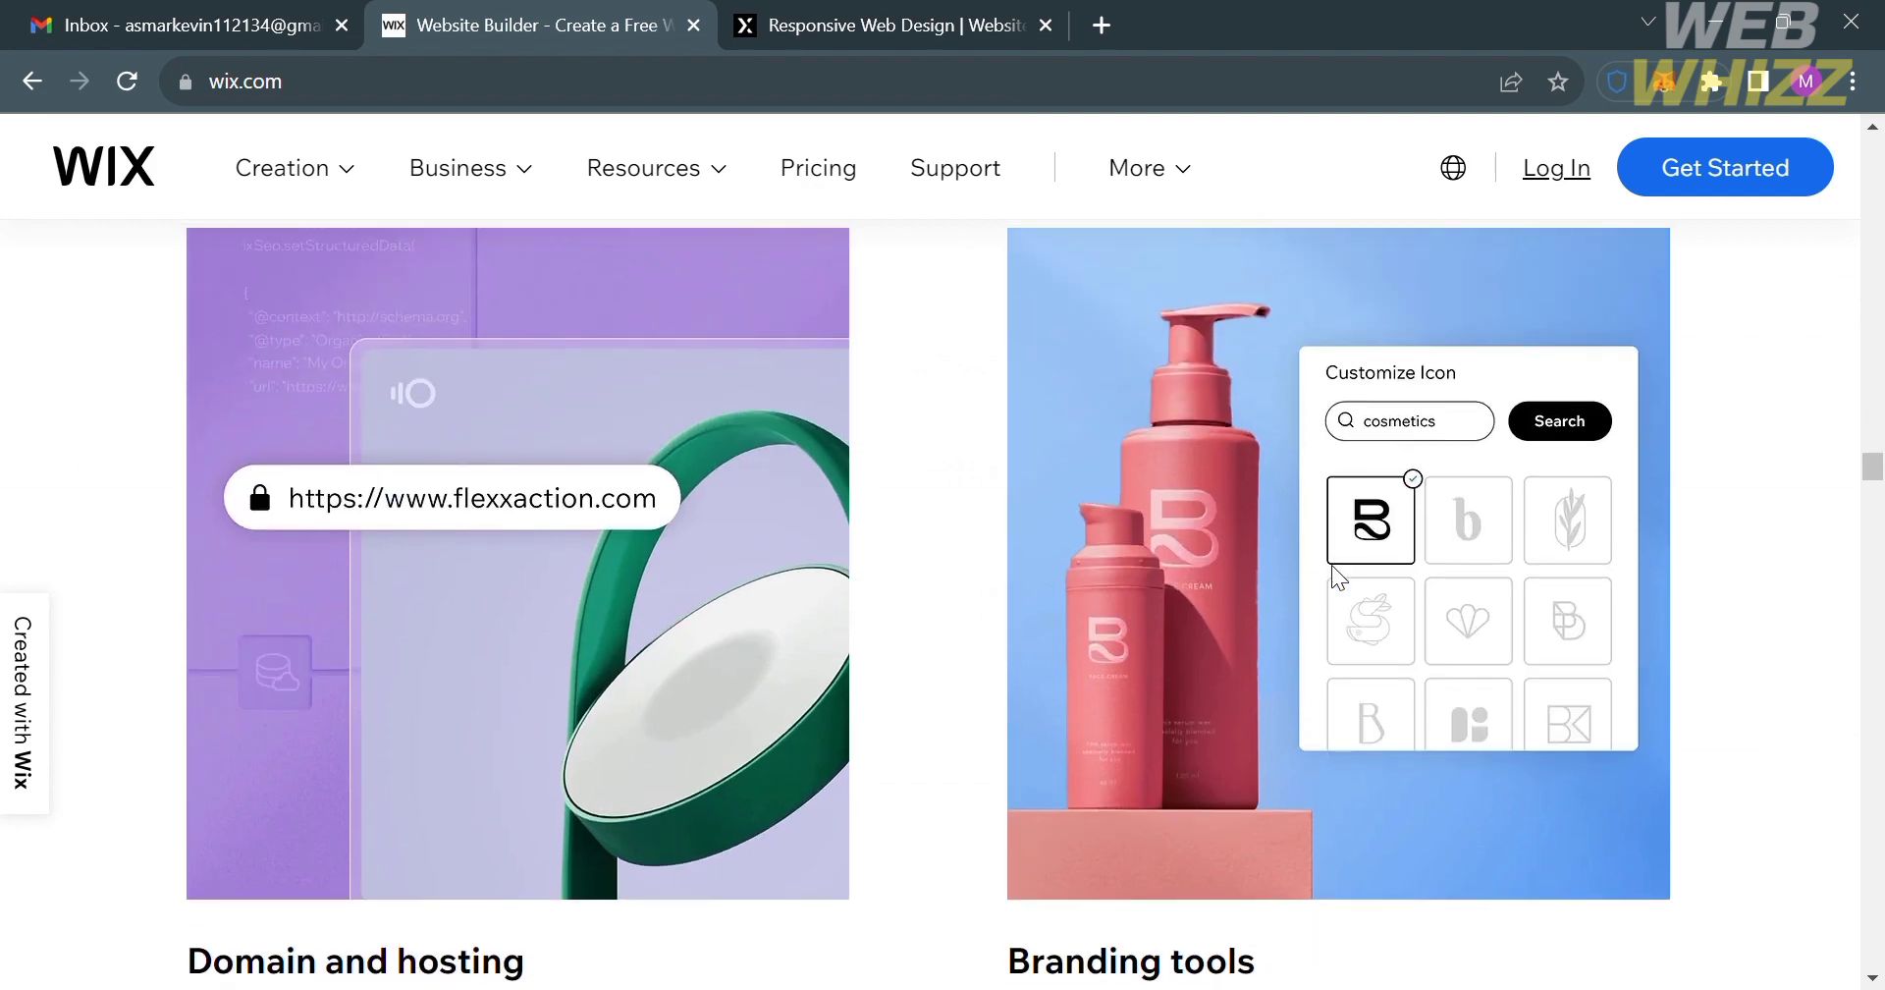
{"action": "scroll", "coordinate": [1331, 564], "scroll_direction": "down", "scroll_amount": 2}
{"action": "scroll", "coordinate": [1333, 567], "scroll_direction": "down", "scroll_amount": 1}
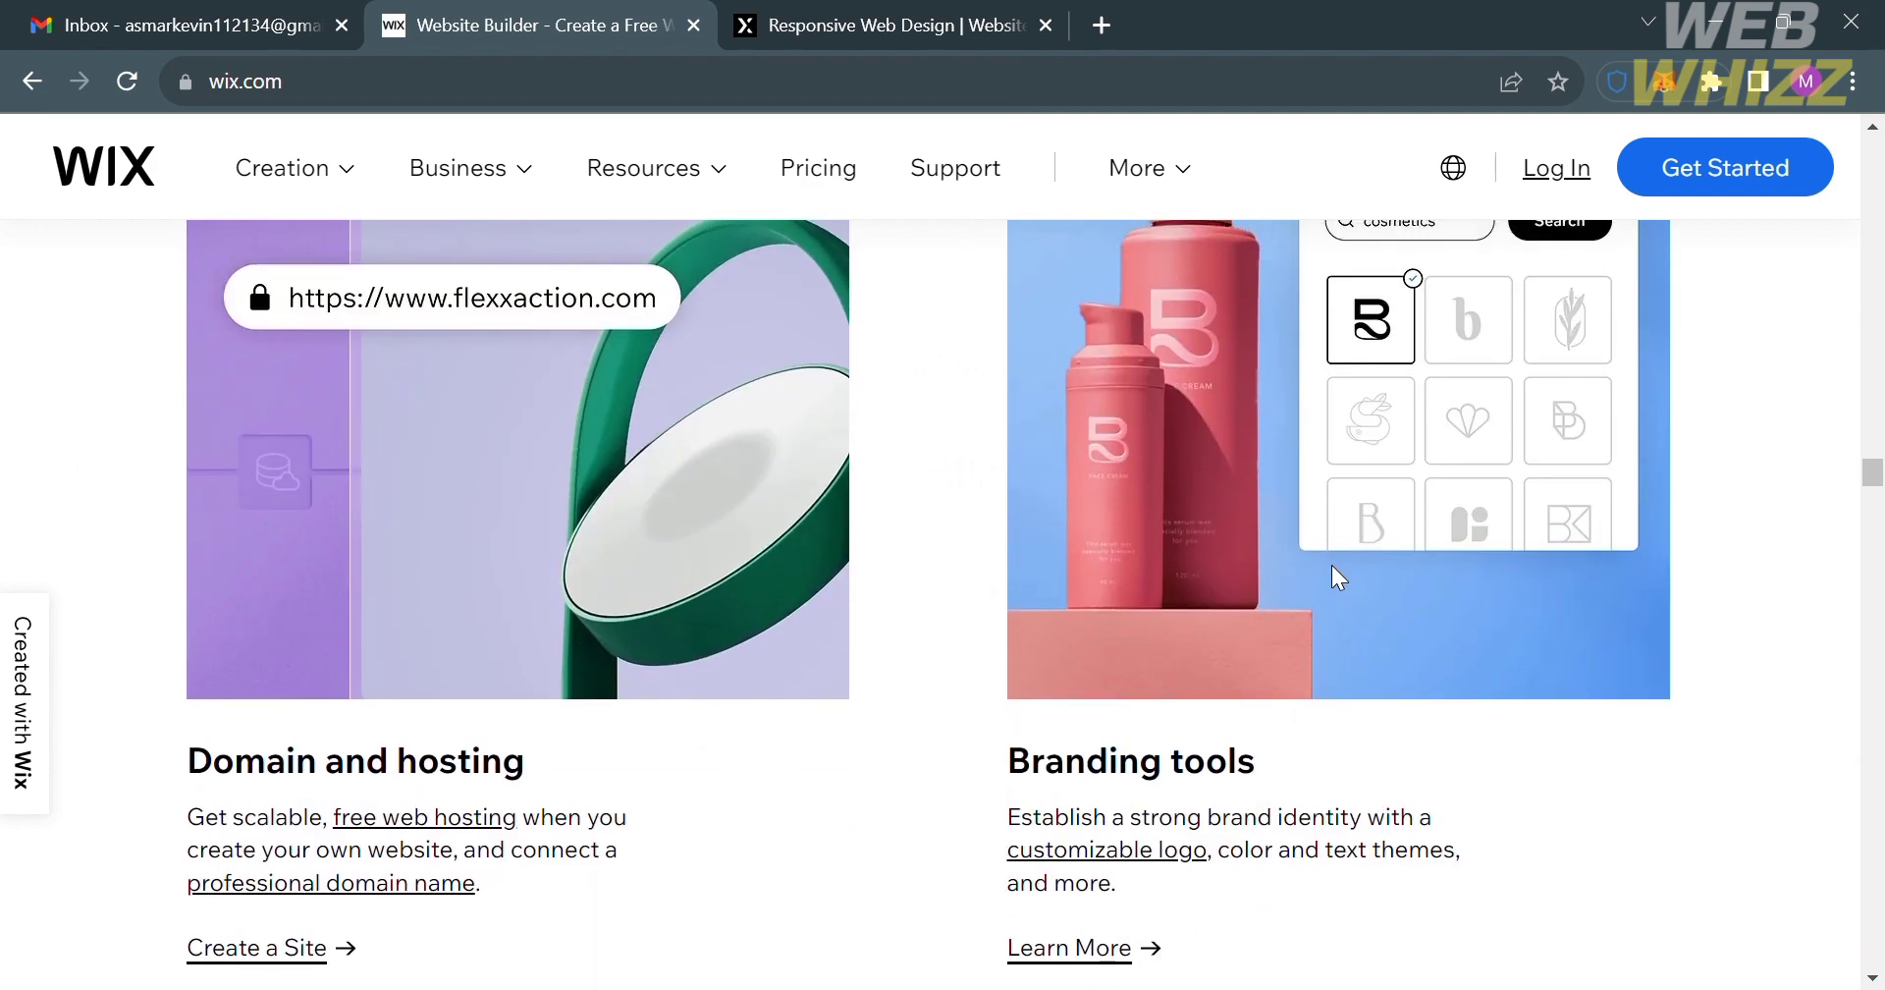
{"action": "scroll", "coordinate": [1332, 566], "scroll_direction": "down", "scroll_amount": 4}
{"action": "scroll", "coordinate": [1333, 567], "scroll_direction": "down", "scroll_amount": 5}
{"action": "scroll", "coordinate": [1331, 564], "scroll_direction": "down", "scroll_amount": 1}
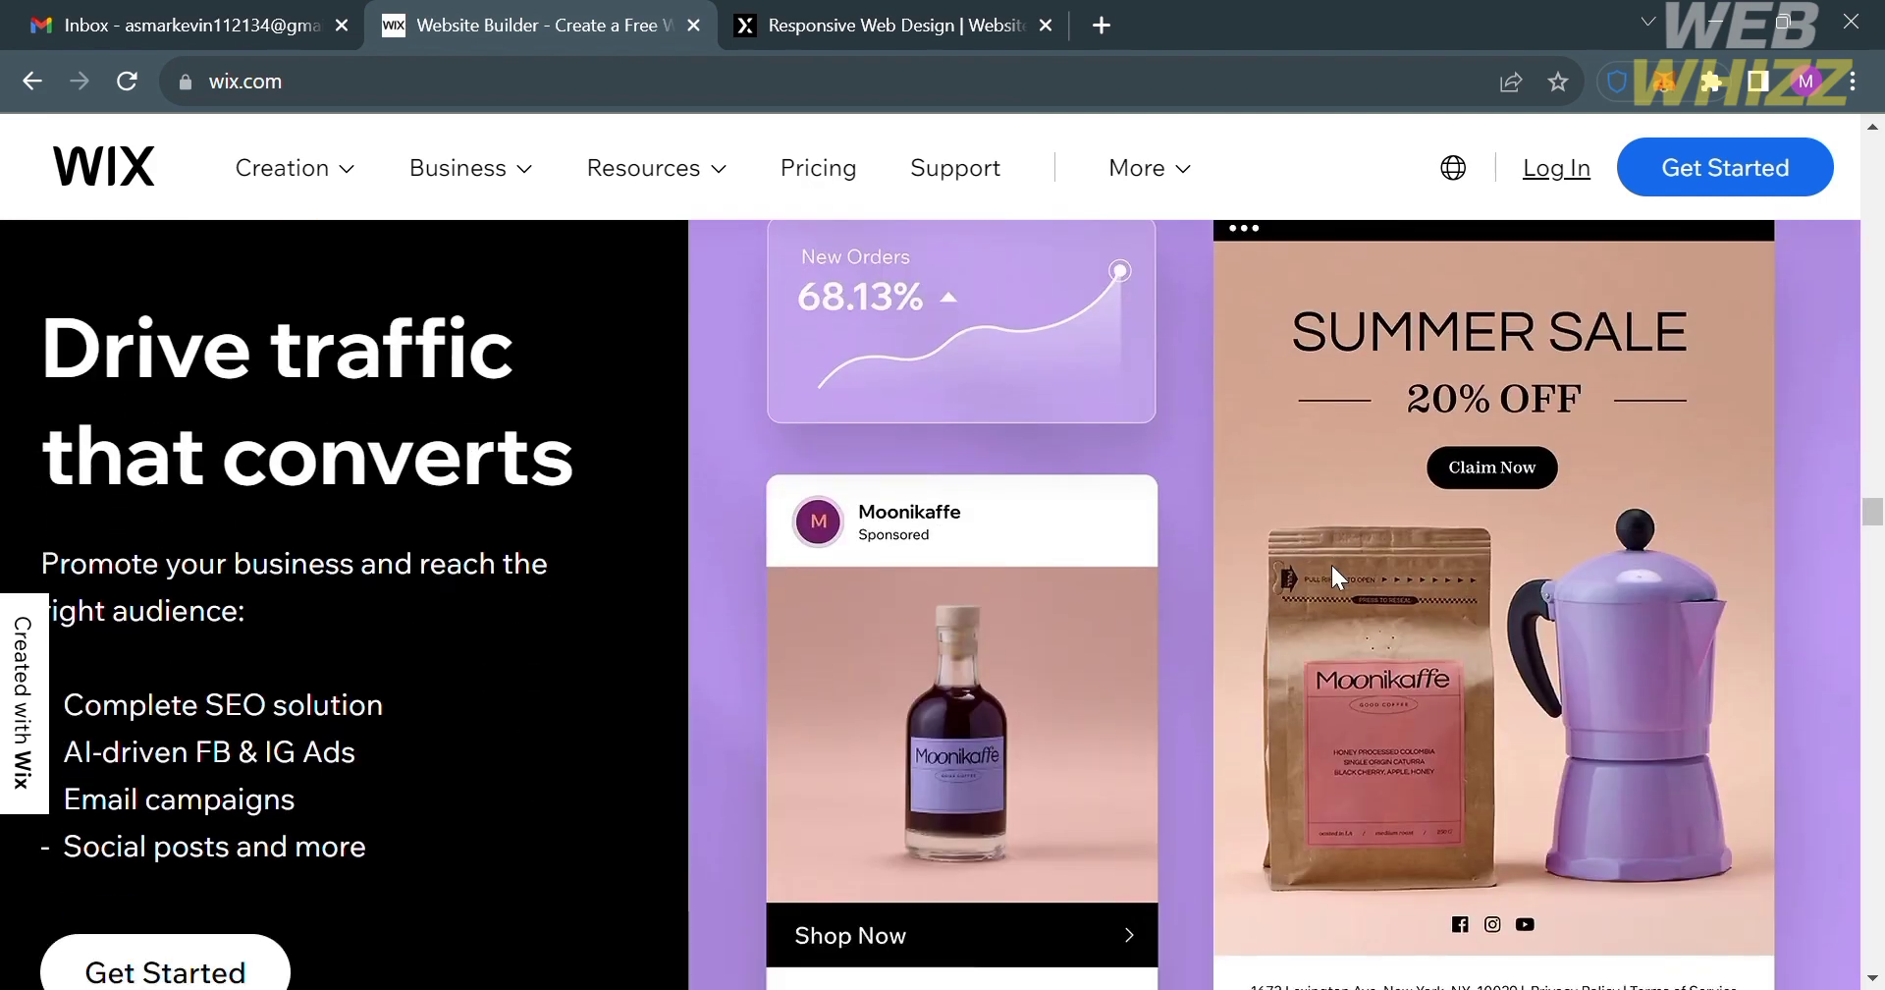
{"action": "scroll", "coordinate": [1330, 561], "scroll_direction": "down", "scroll_amount": 3}
{"action": "scroll", "coordinate": [1331, 564], "scroll_direction": "up", "scroll_amount": 5}
{"action": "scroll", "coordinate": [1331, 564], "scroll_direction": "up", "scroll_amount": 5}
{"action": "scroll", "coordinate": [1331, 564], "scroll_direction": "up", "scroll_amount": 3}
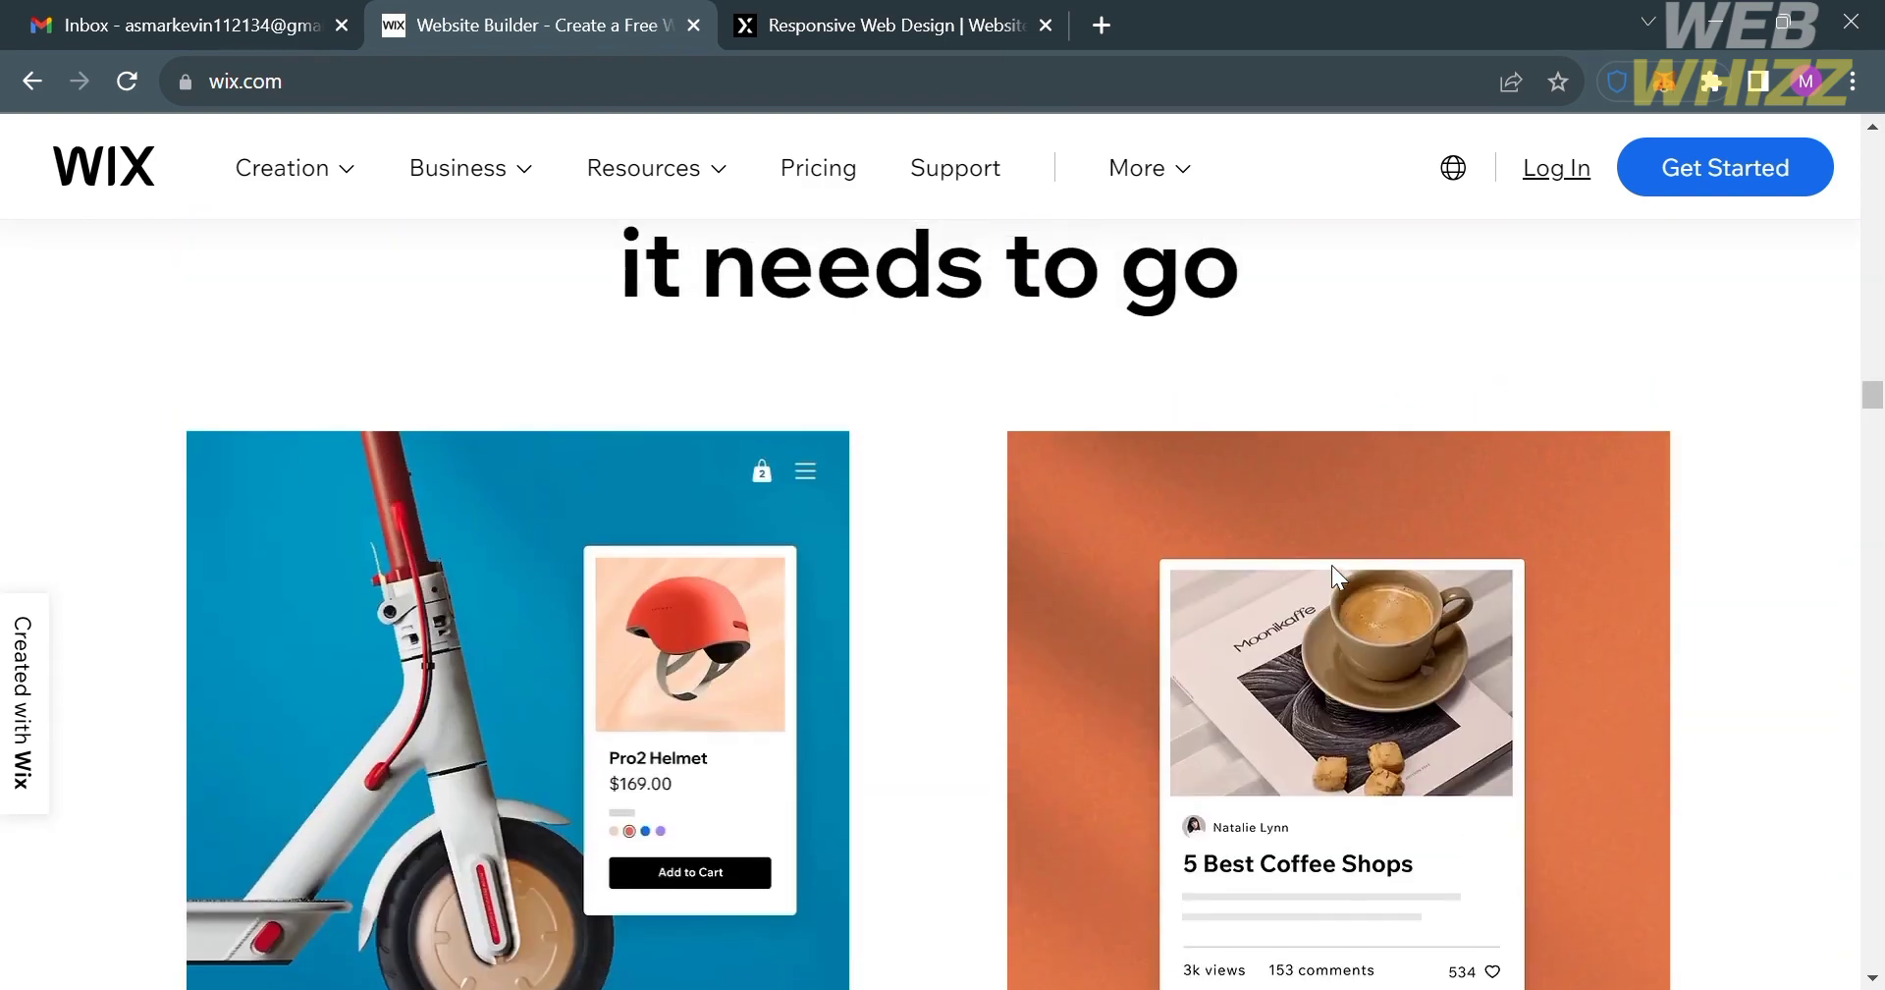
{"action": "scroll", "coordinate": [1331, 563], "scroll_direction": "up", "scroll_amount": 5}
{"action": "scroll", "coordinate": [1332, 575], "scroll_direction": "up", "scroll_amount": 5}
{"action": "scroll", "coordinate": [1331, 575], "scroll_direction": "up", "scroll_amount": 4}
{"action": "scroll", "coordinate": [1346, 577], "scroll_direction": "up", "scroll_amount": 4}
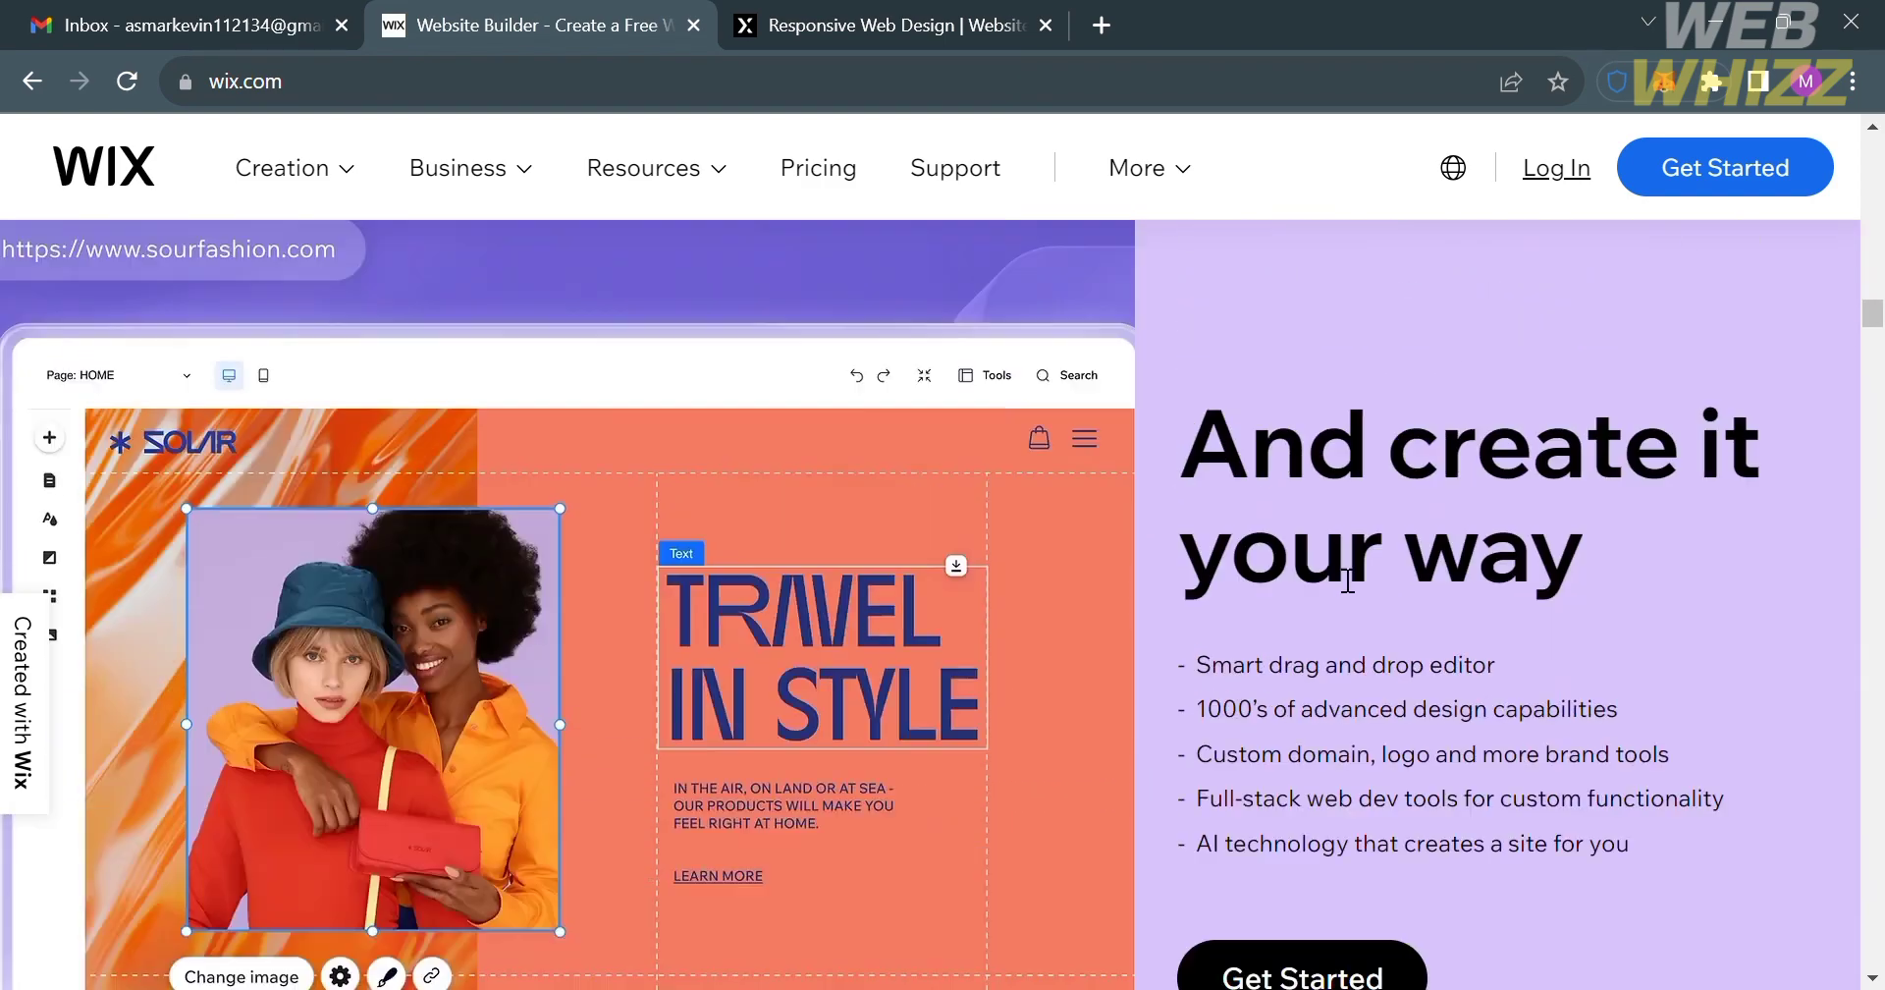
{"action": "scroll", "coordinate": [1347, 580], "scroll_direction": "up", "scroll_amount": 5}
{"action": "scroll", "coordinate": [1347, 579], "scroll_direction": "up", "scroll_amount": 5}
{"action": "scroll", "coordinate": [1346, 579], "scroll_direction": "up", "scroll_amount": 5}
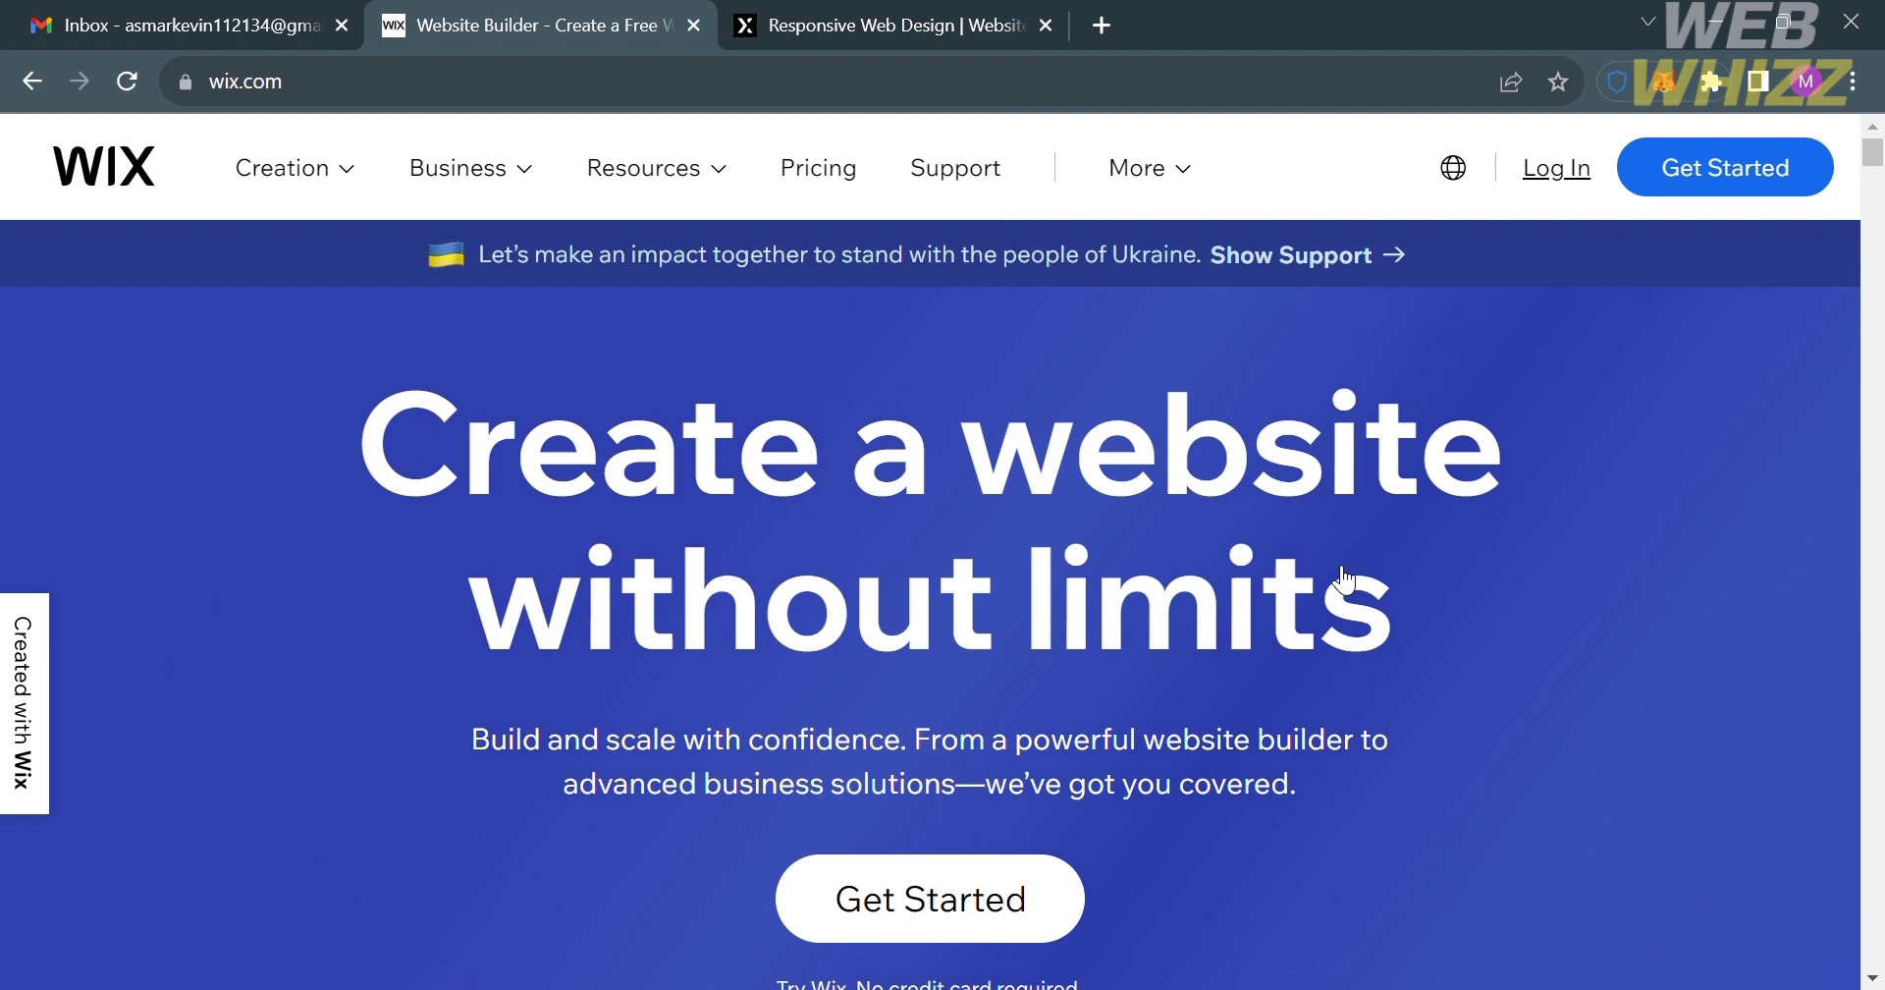
Step: Start signing up with Get Started and continue with the Google account
{"action": "scroll", "coordinate": [1341, 579], "scroll_direction": "down", "scroll_amount": 3}
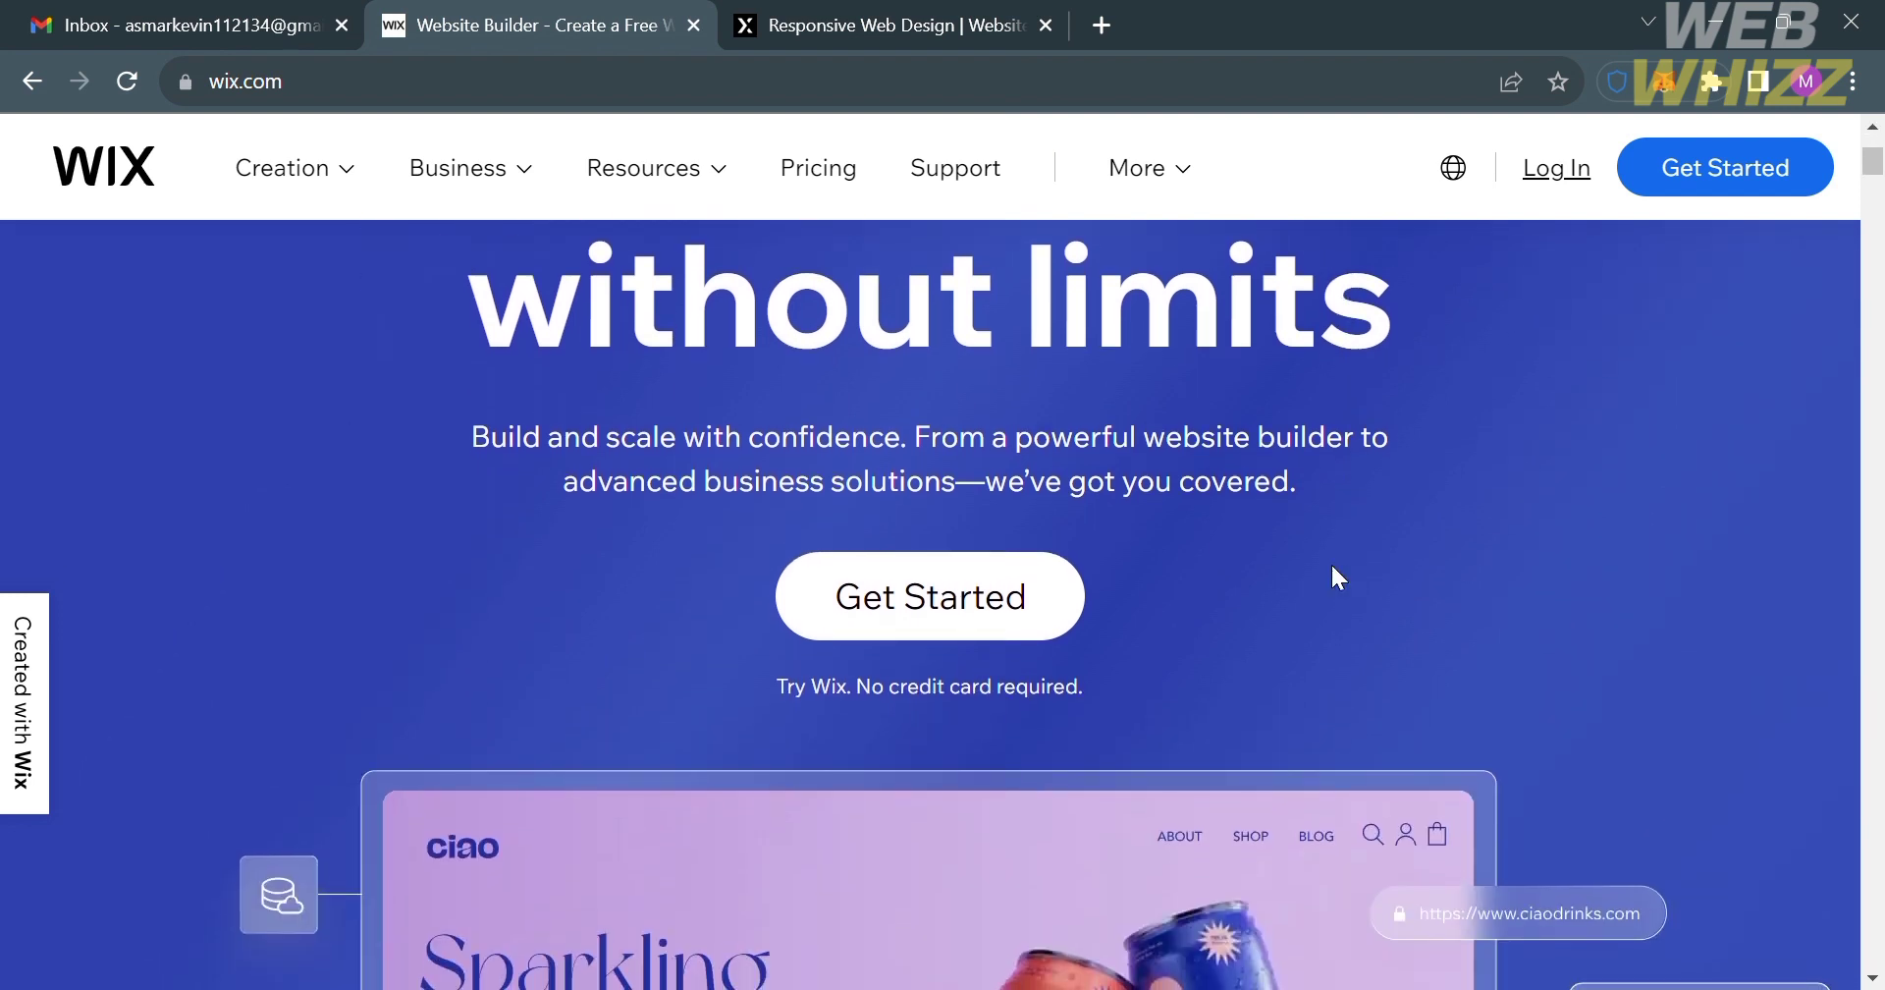
{"action": "scroll", "coordinate": [1342, 775], "scroll_direction": "up", "scroll_amount": 3}
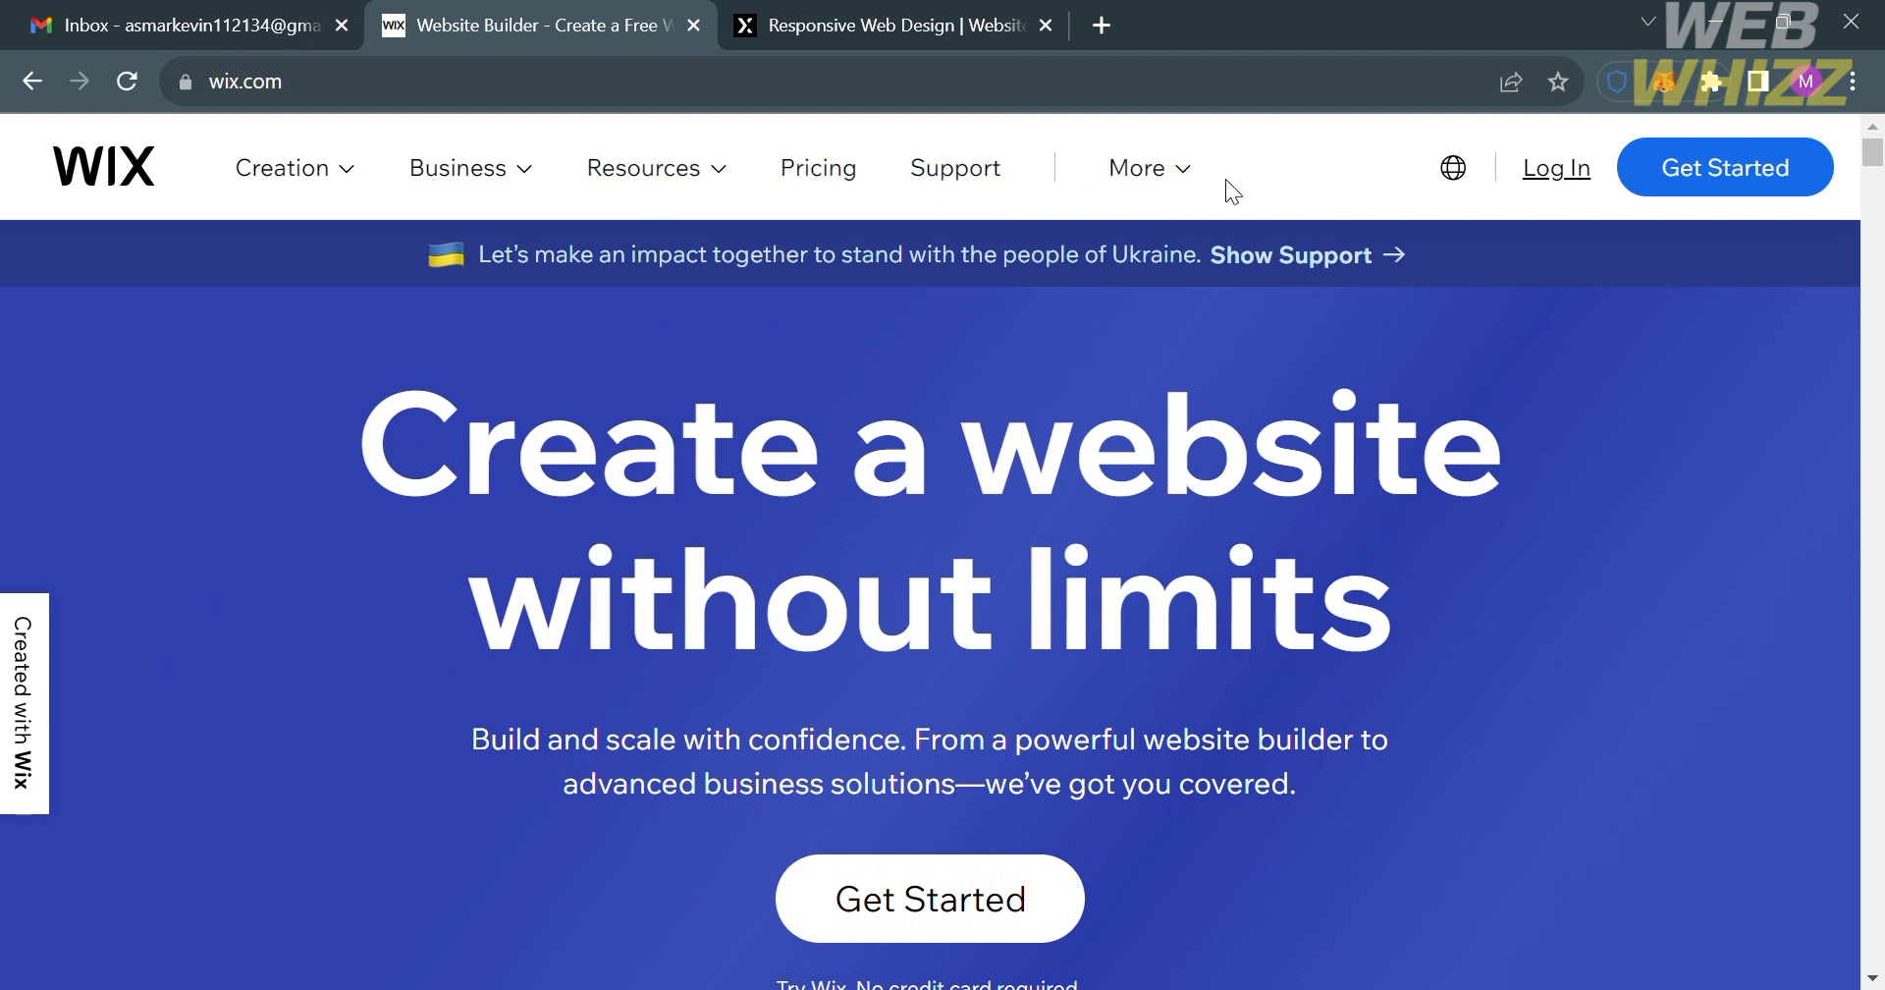
{"action": "left_click", "coordinate": [1743, 197]}
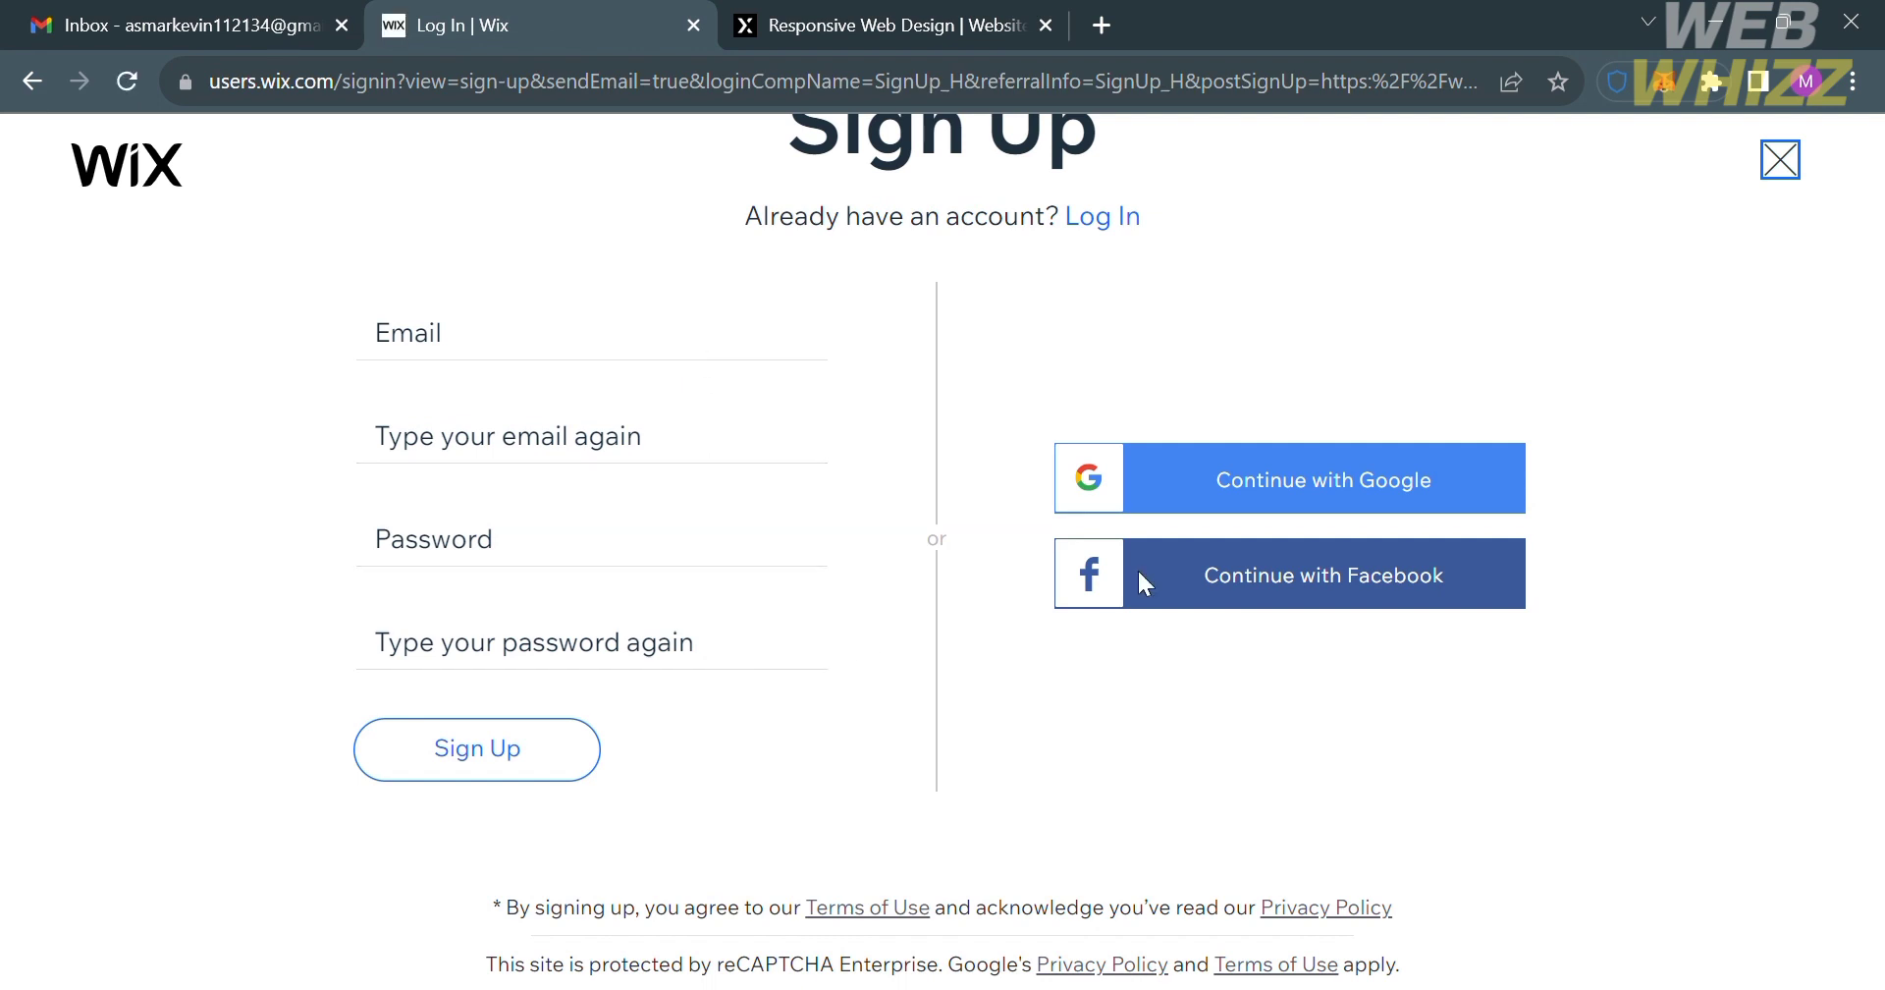
{"action": "left_click", "coordinate": [1457, 502]}
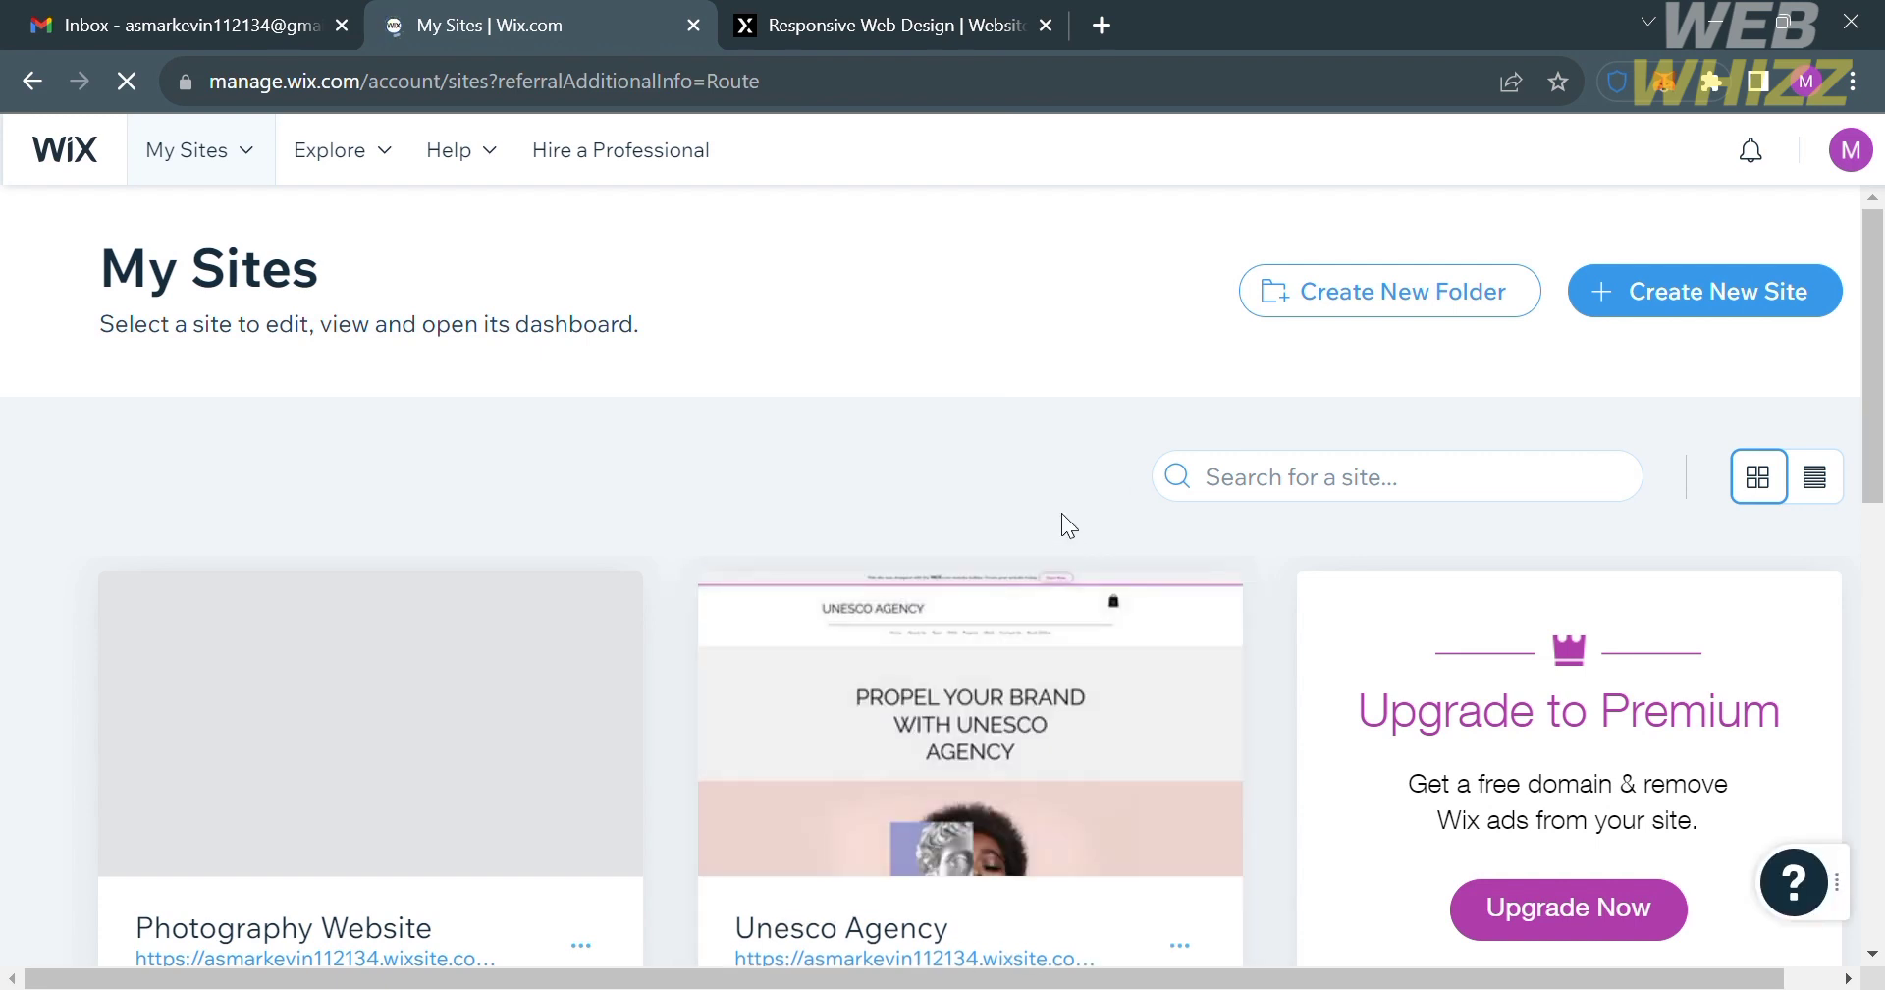
{"action": "scroll", "coordinate": [1062, 512], "scroll_direction": "down", "scroll_amount": 4}
{"action": "scroll", "coordinate": [1063, 512], "scroll_direction": "up", "scroll_amount": 4}
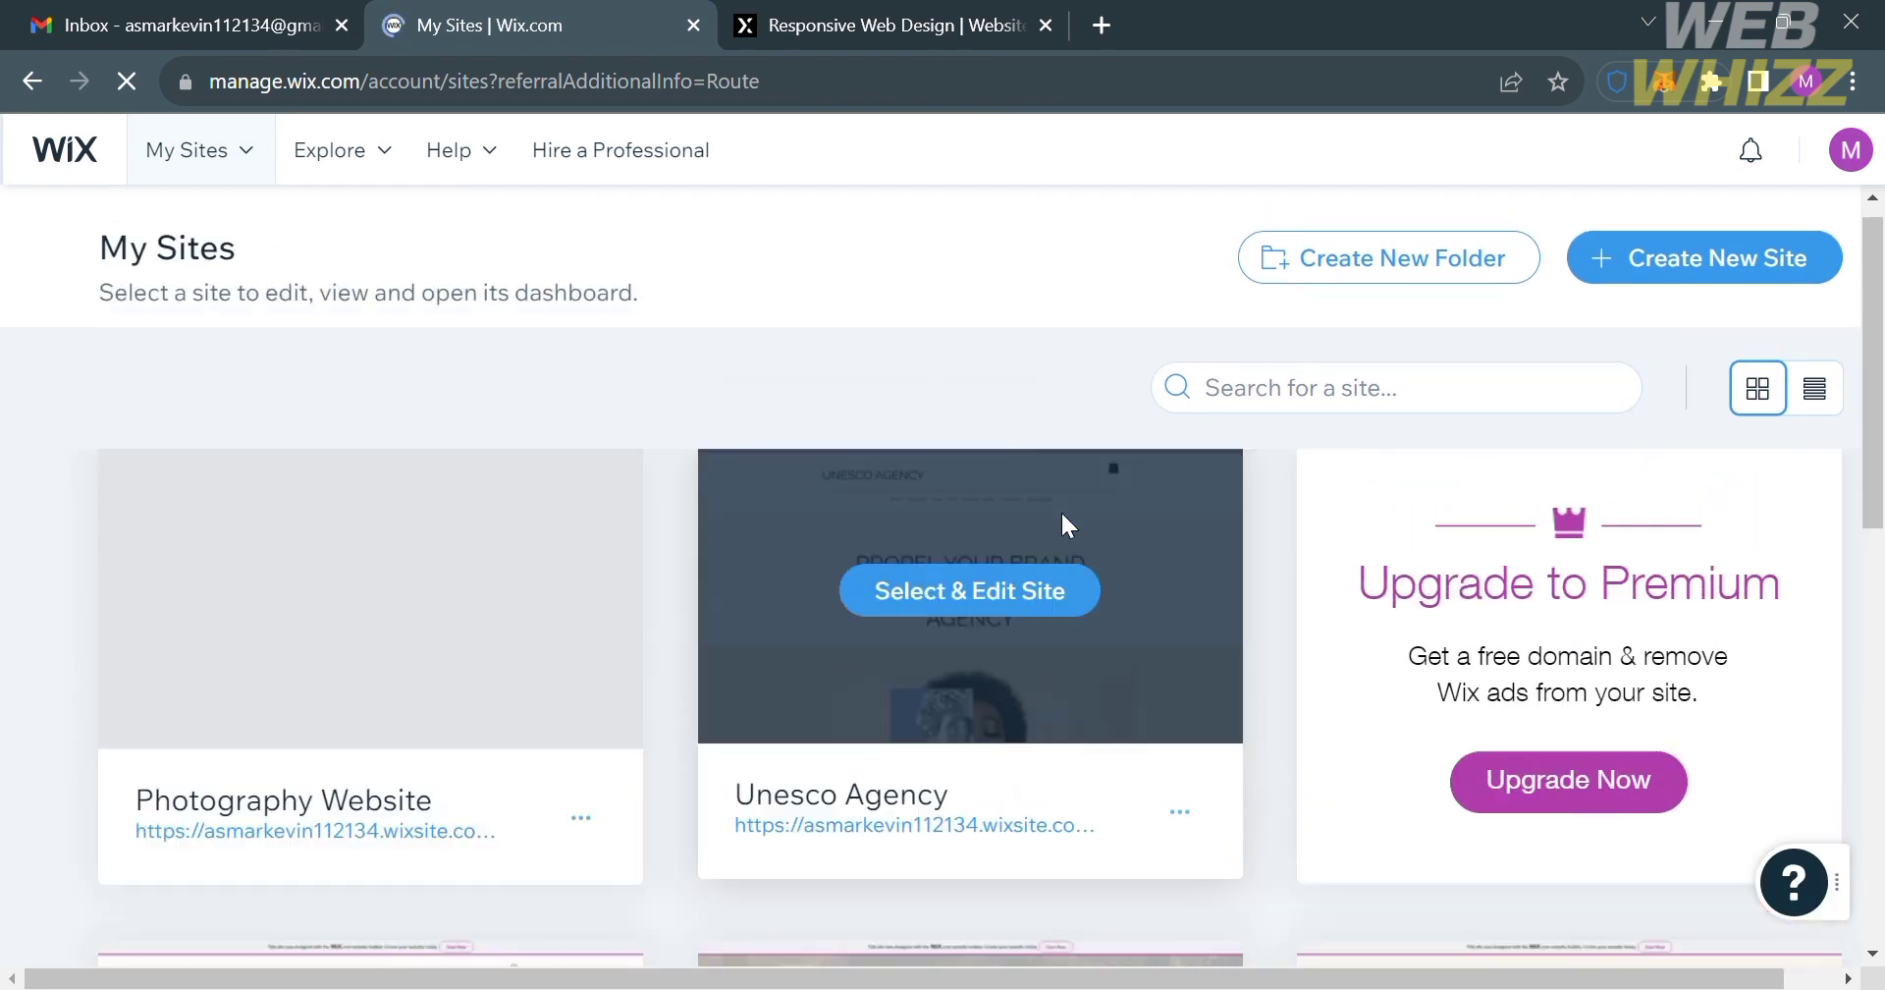
{"action": "scroll", "coordinate": [632, 753], "scroll_direction": "down", "scroll_amount": 5}
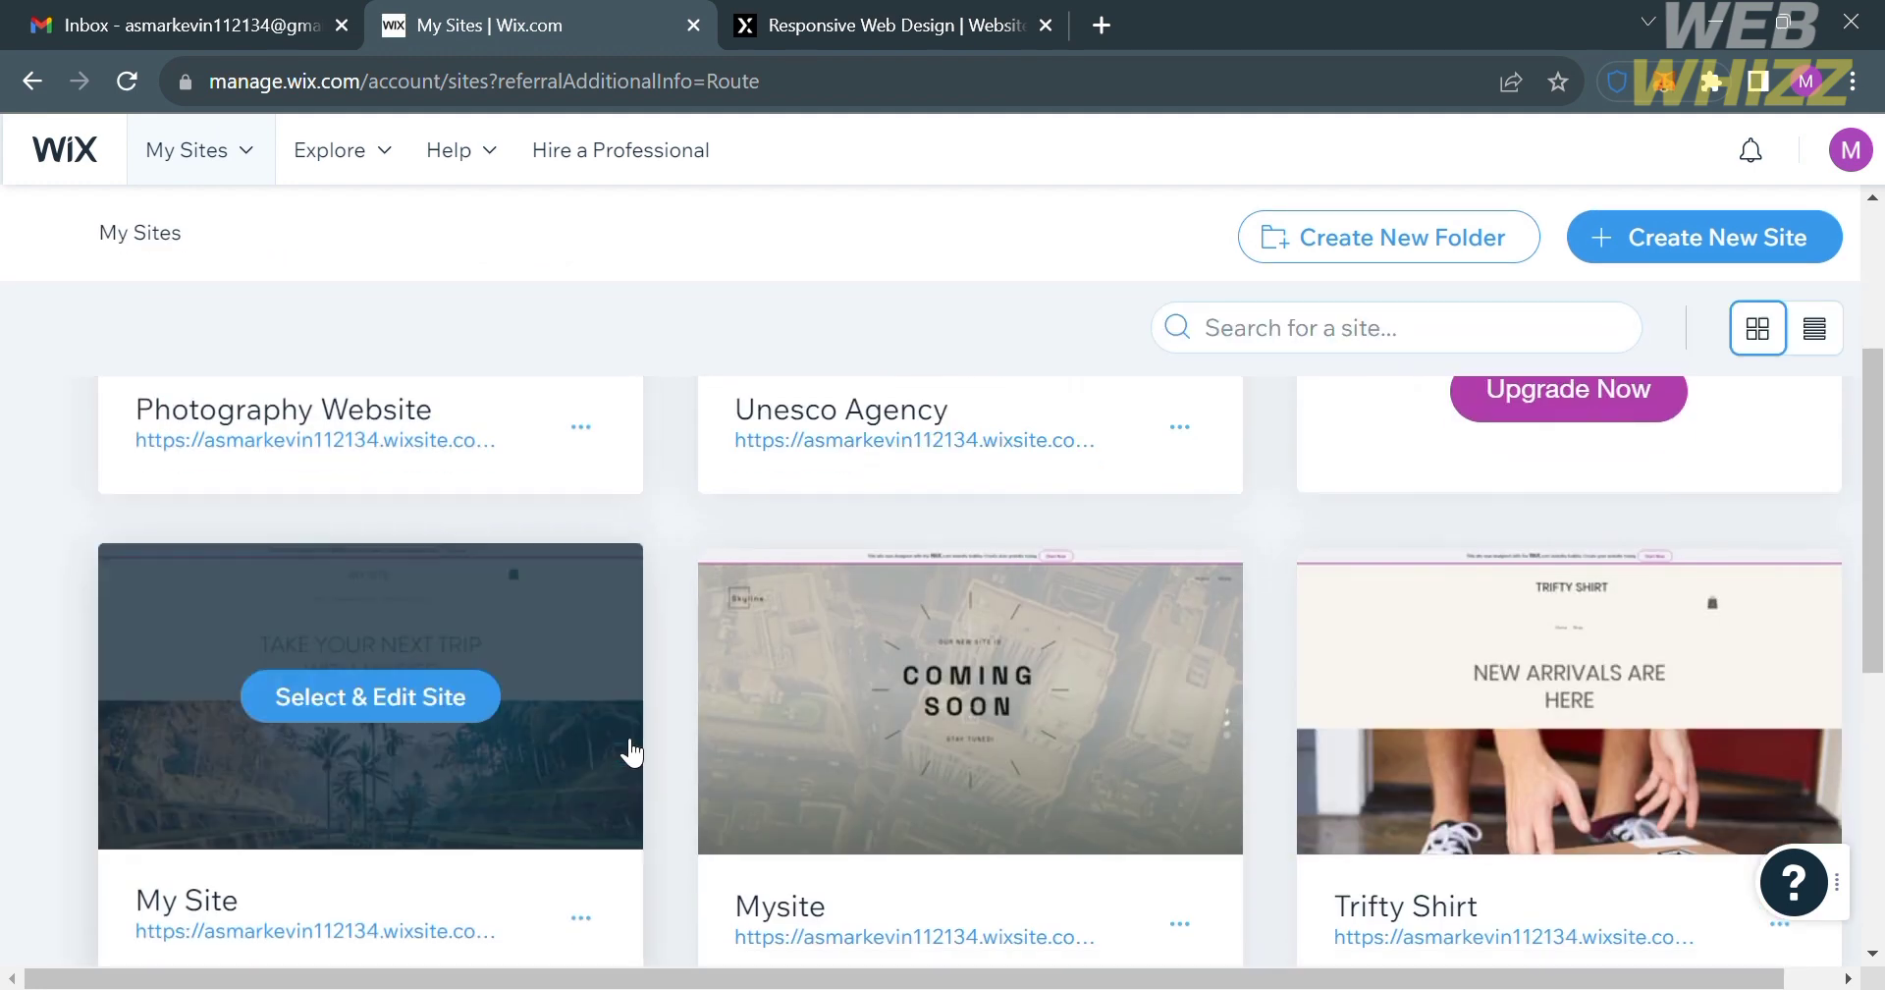
{"action": "scroll", "coordinate": [632, 753], "scroll_direction": "down", "scroll_amount": 1}
{"action": "scroll", "coordinate": [632, 753], "scroll_direction": "up", "scroll_amount": 1}
{"action": "scroll", "coordinate": [631, 753], "scroll_direction": "up", "scroll_amount": 1}
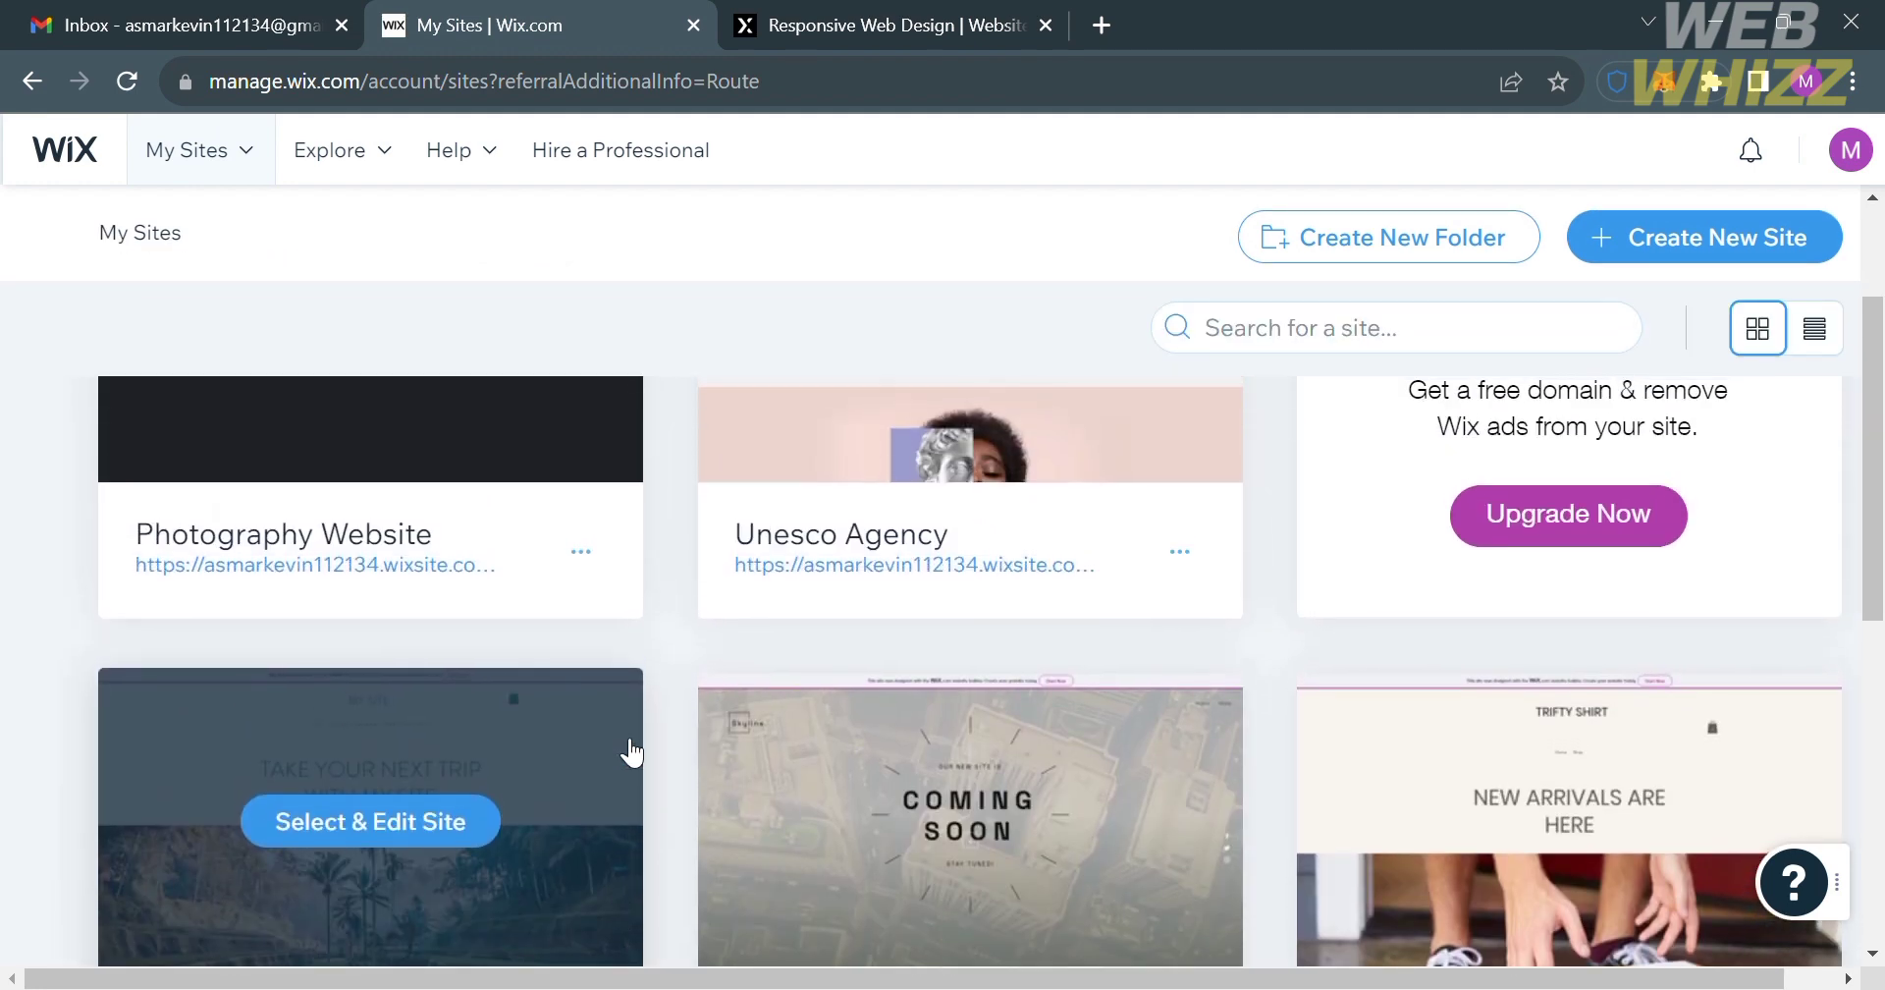
{"action": "scroll", "coordinate": [631, 753], "scroll_direction": "up", "scroll_amount": 2}
{"action": "scroll", "coordinate": [632, 754], "scroll_direction": "up", "scroll_amount": 2}
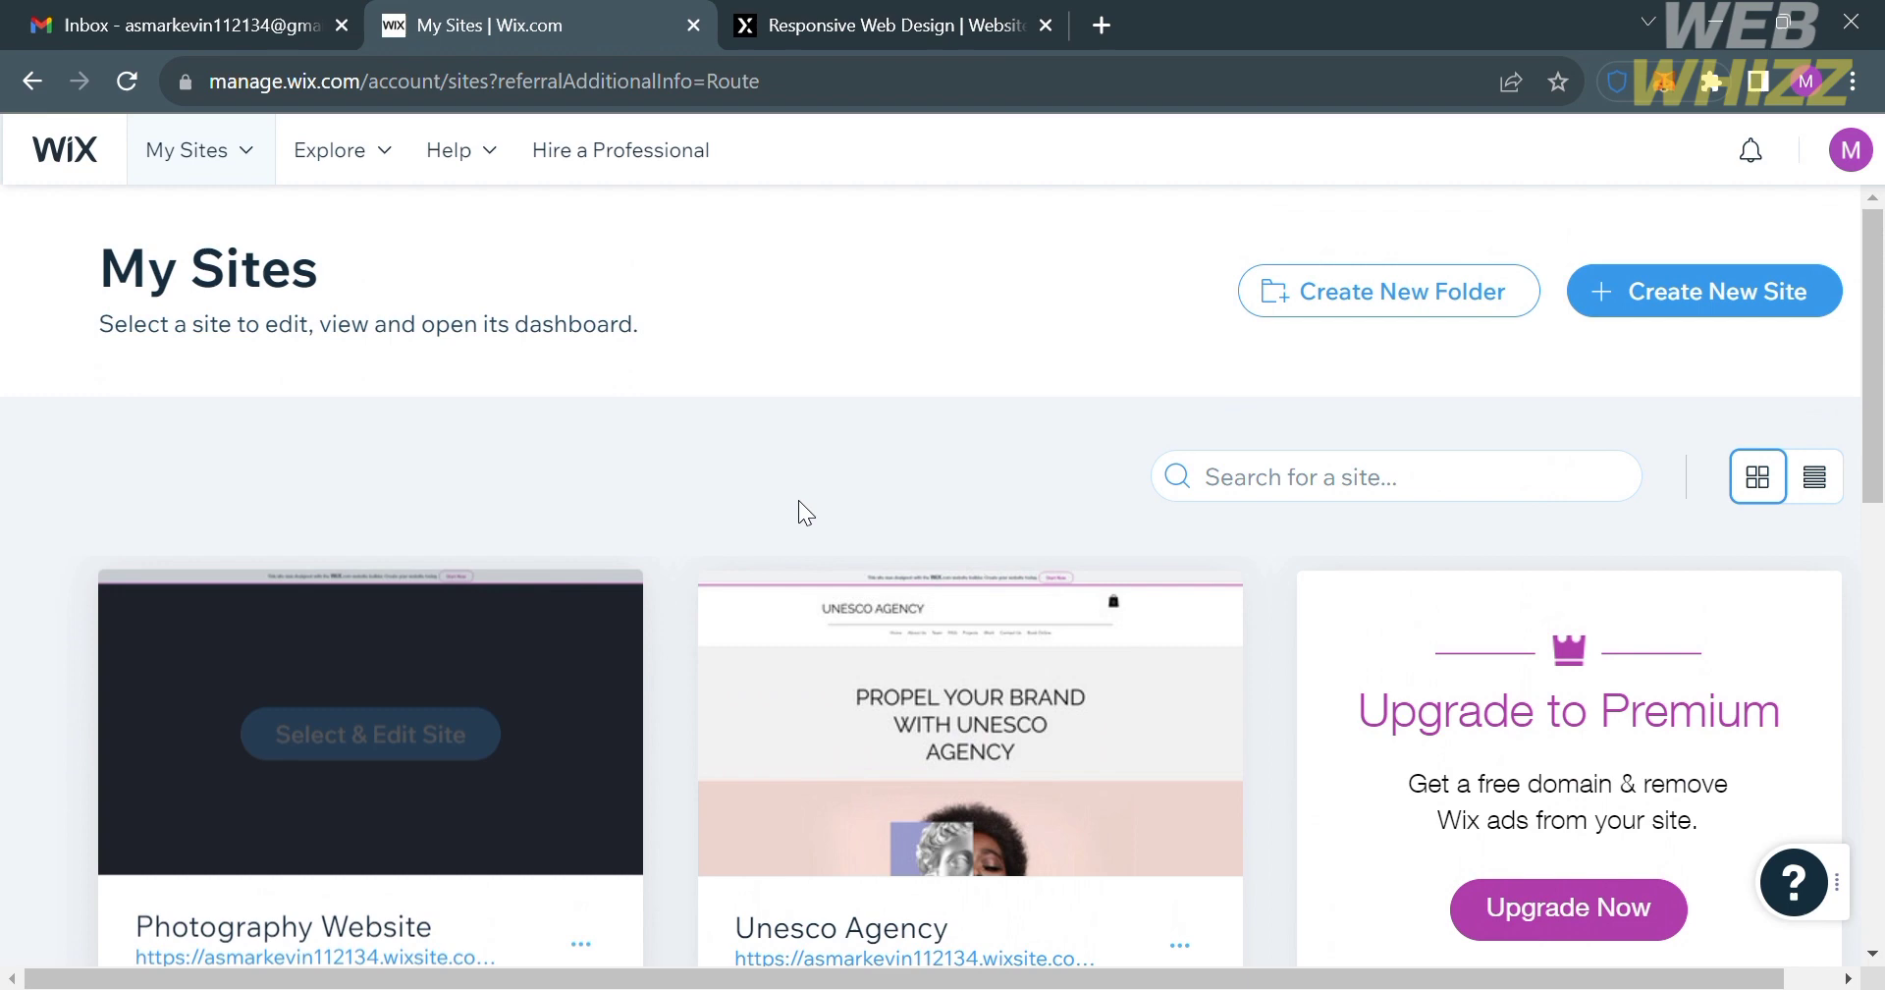
{"action": "scroll", "coordinate": [1363, 762], "scroll_direction": "down", "scroll_amount": 5}
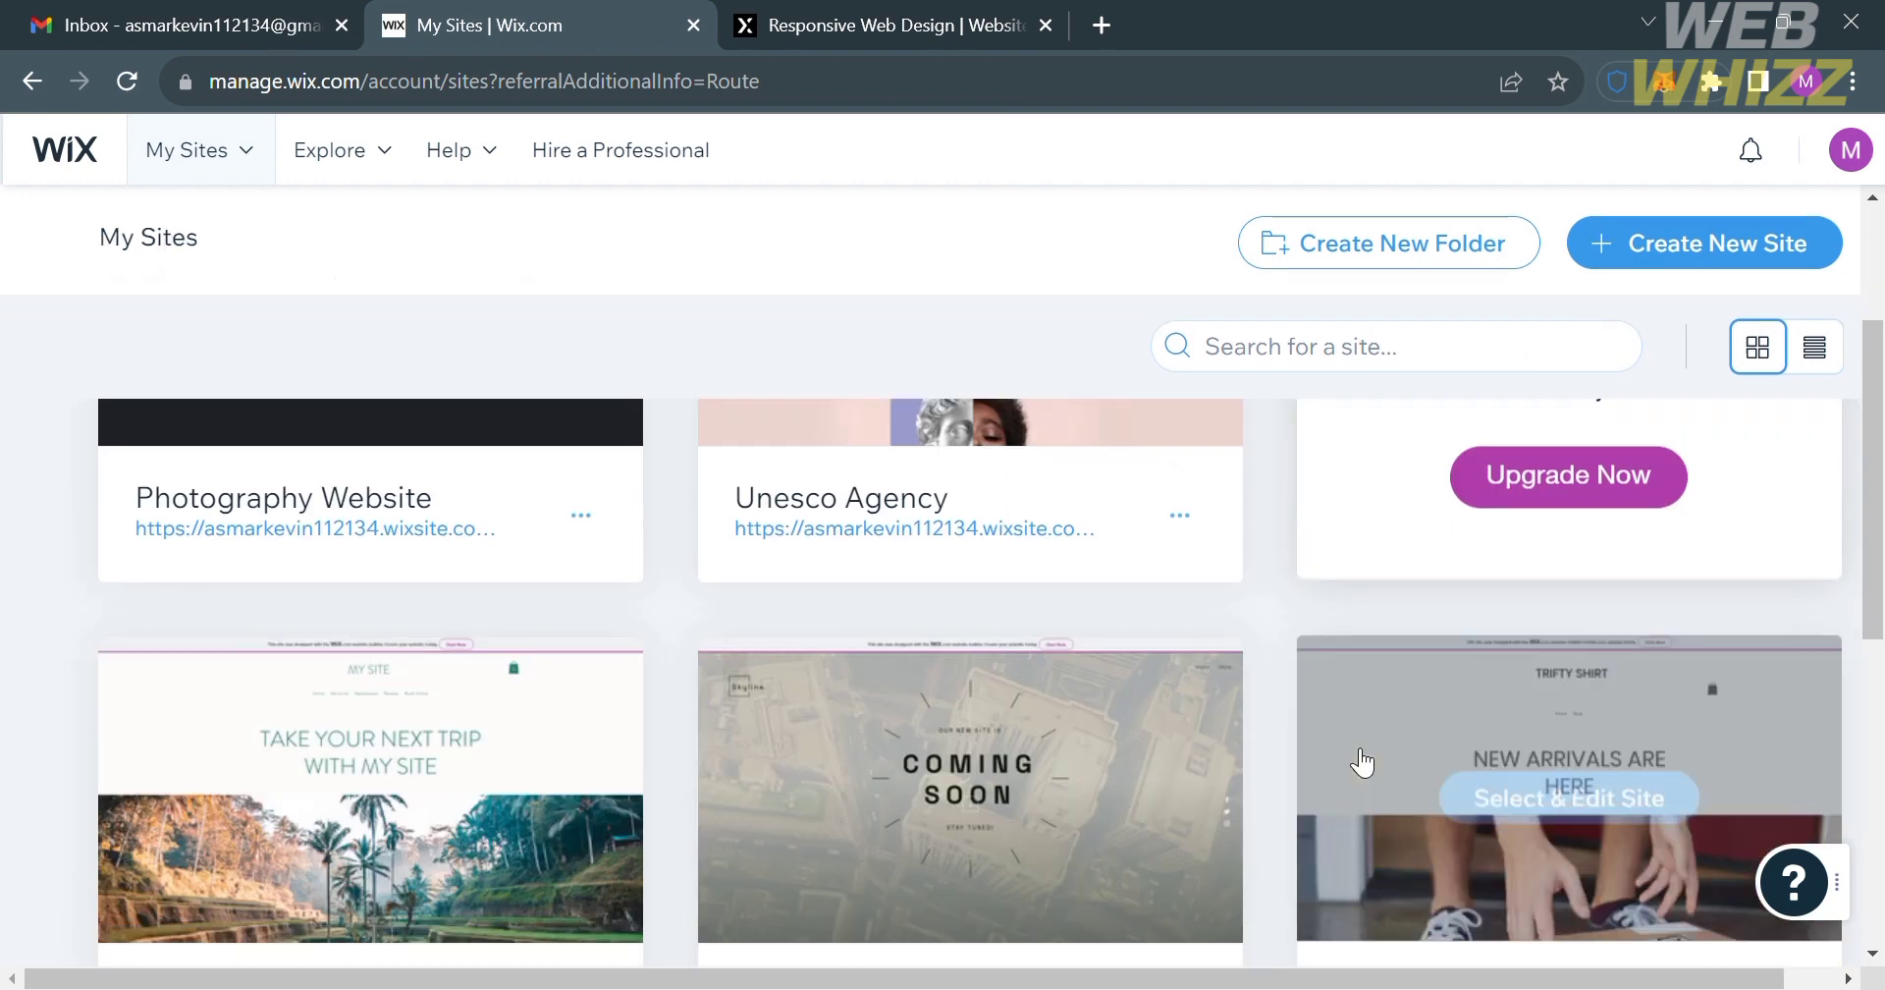
{"action": "scroll", "coordinate": [1363, 762], "scroll_direction": "down", "scroll_amount": 2}
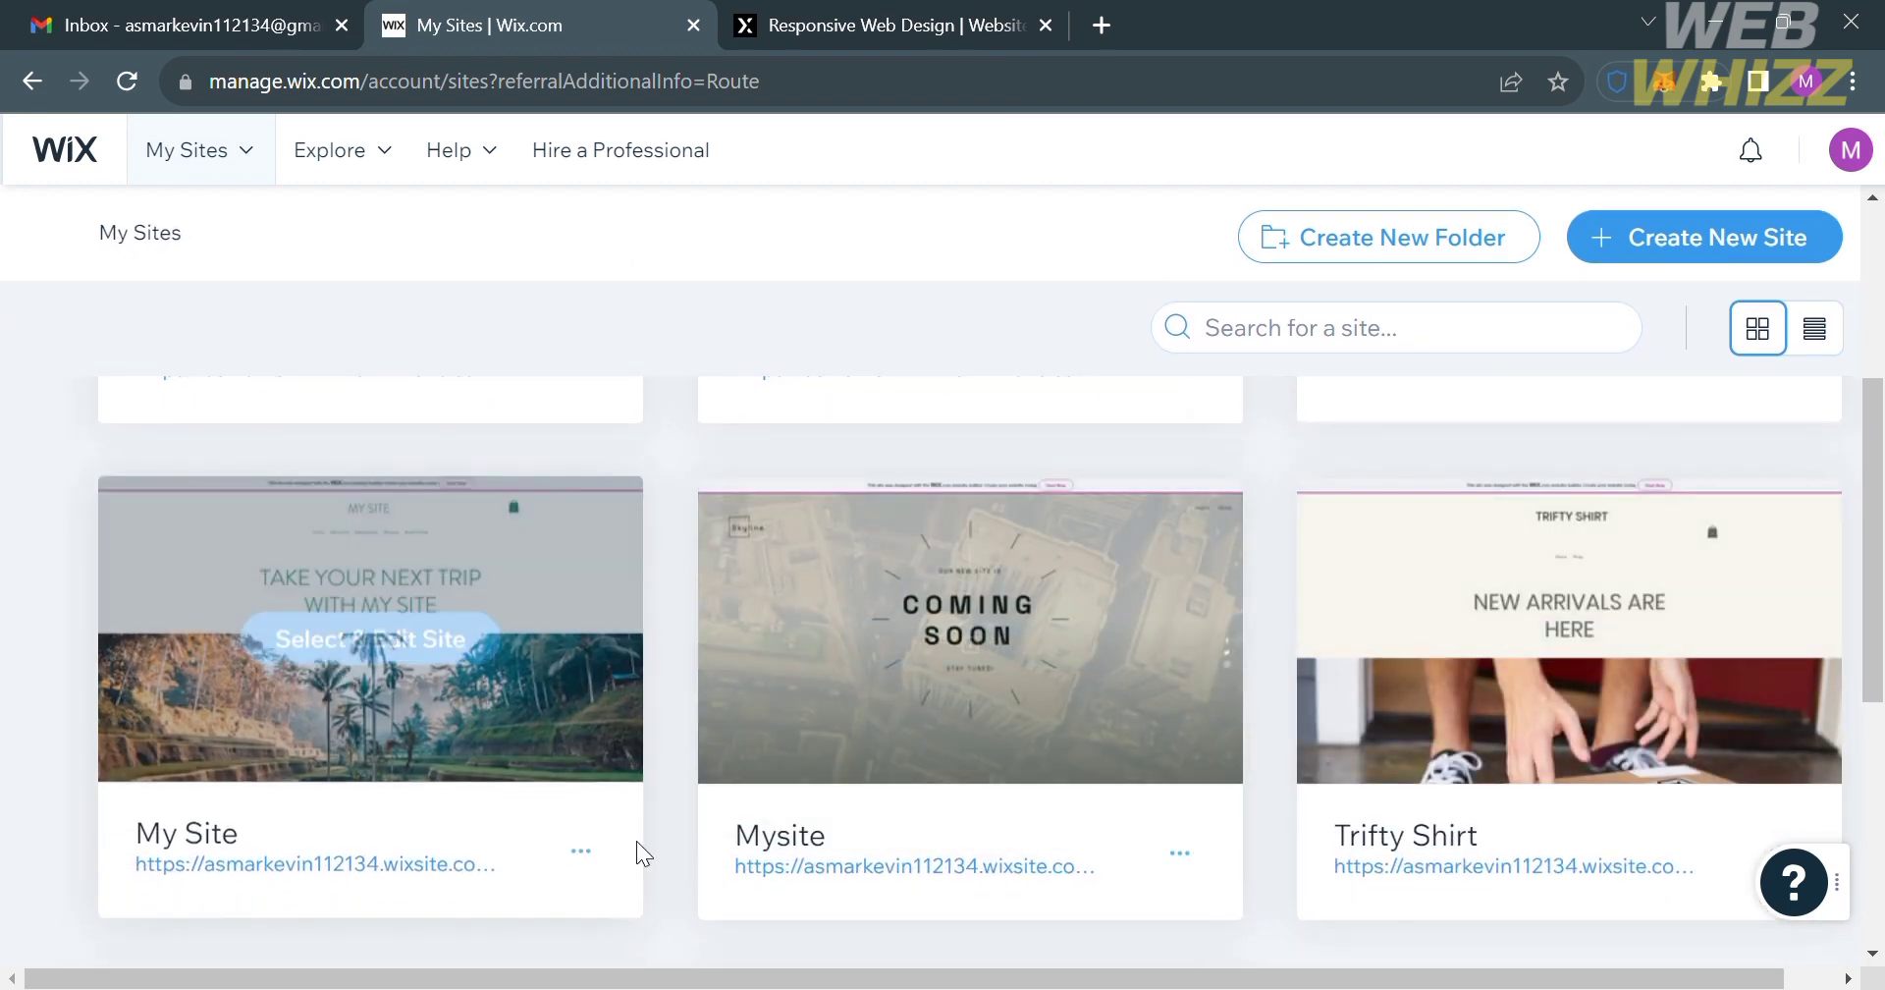
{"action": "scroll", "coordinate": [634, 838], "scroll_direction": "up", "scroll_amount": 2}
{"action": "scroll", "coordinate": [634, 839], "scroll_direction": "up", "scroll_amount": 2}
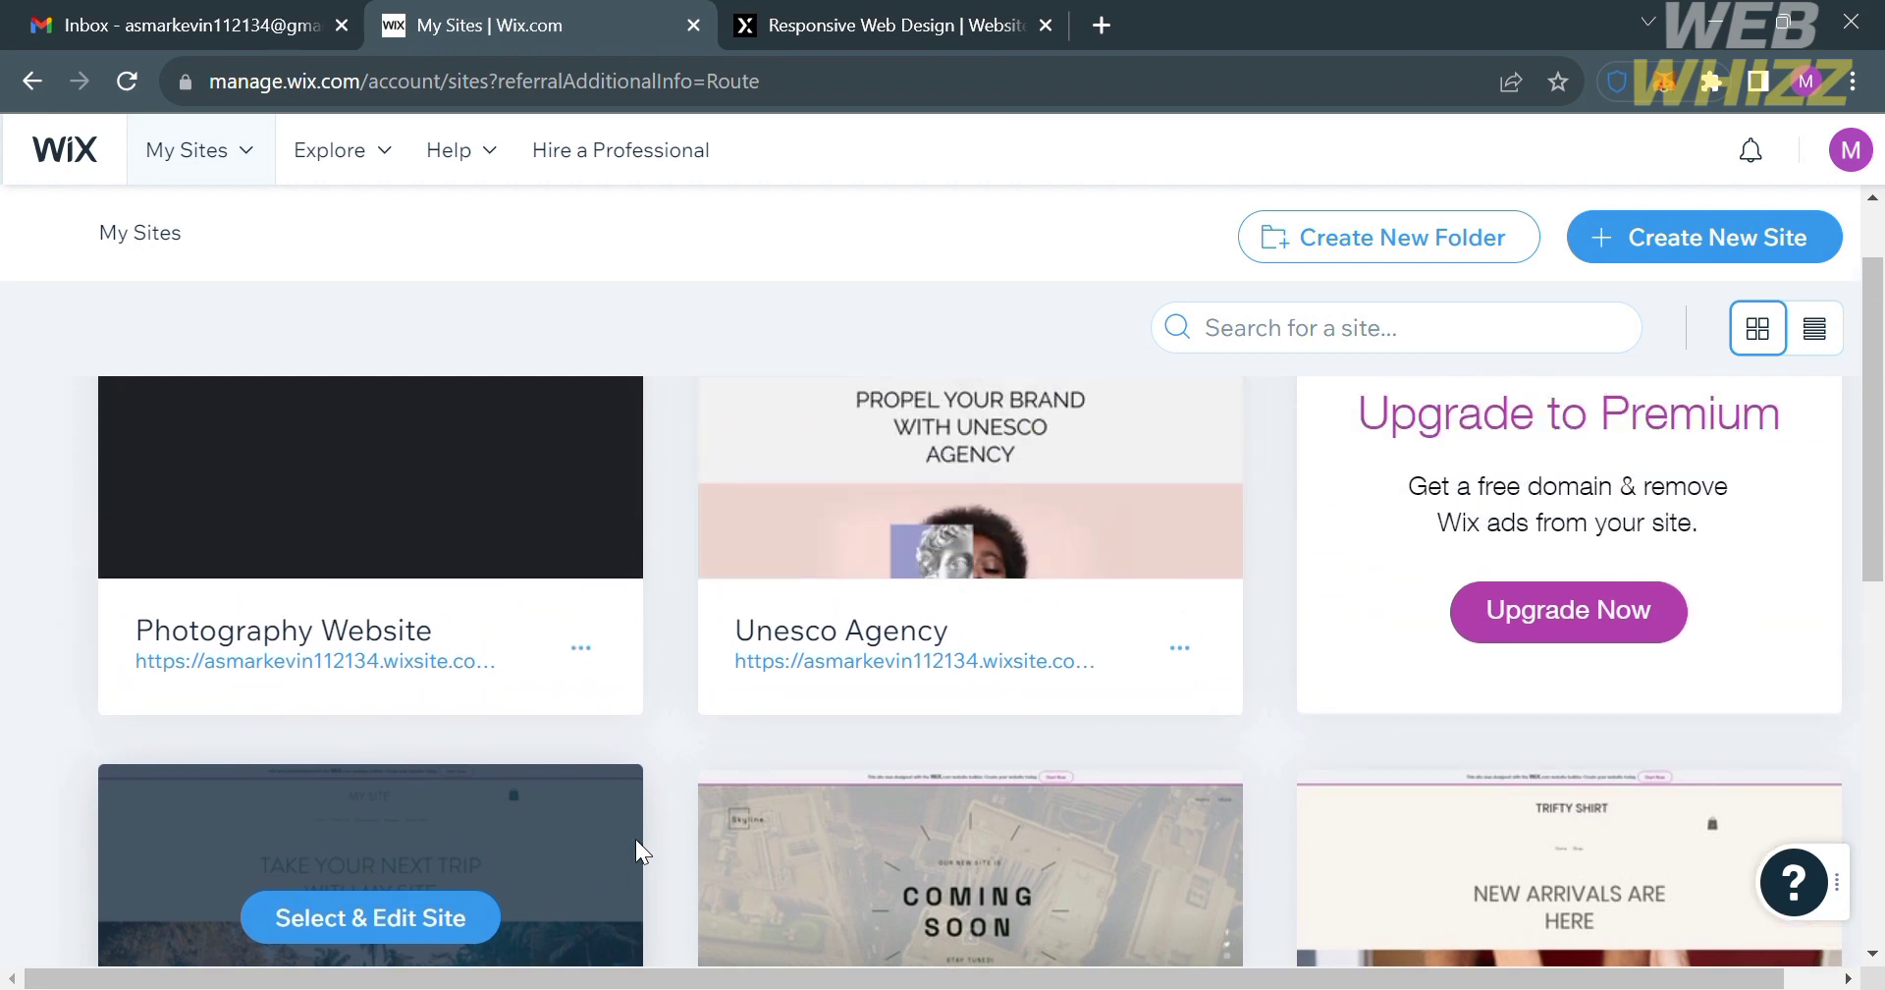
{"action": "scroll", "coordinate": [635, 839], "scroll_direction": "up", "scroll_amount": 3}
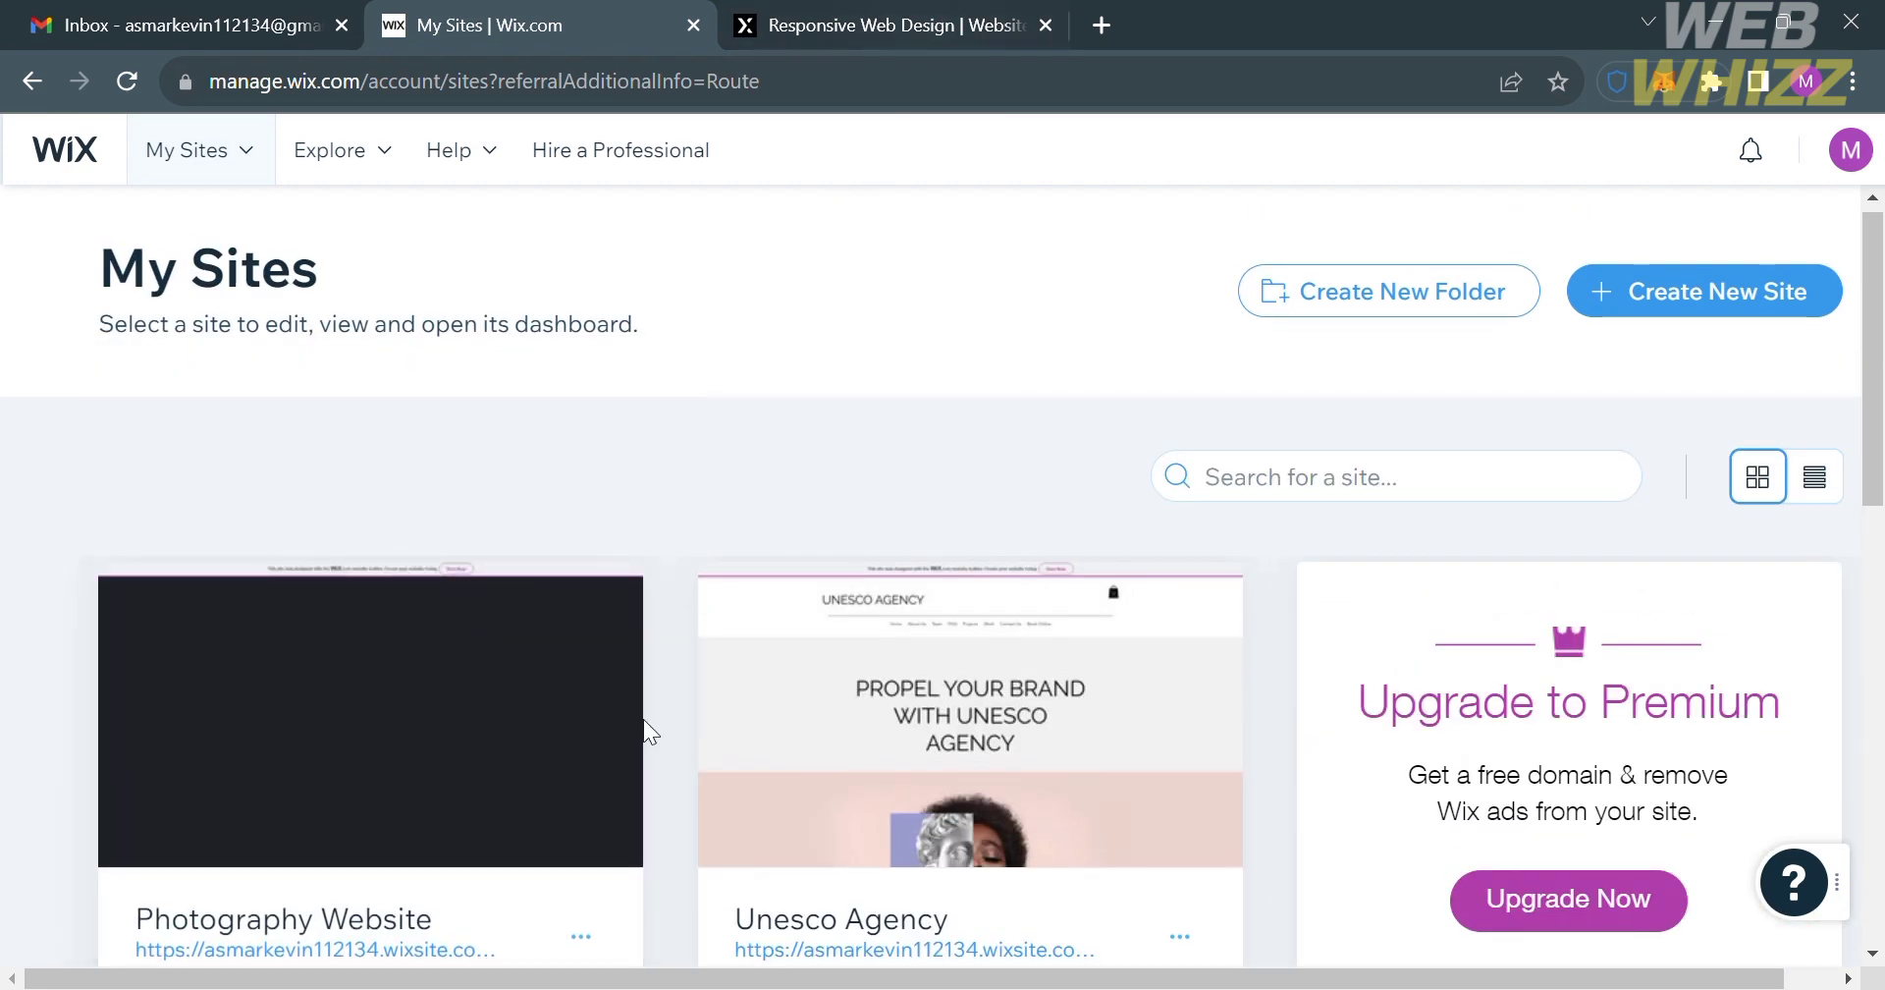
{"action": "scroll", "coordinate": [626, 820], "scroll_direction": "down", "scroll_amount": 5}
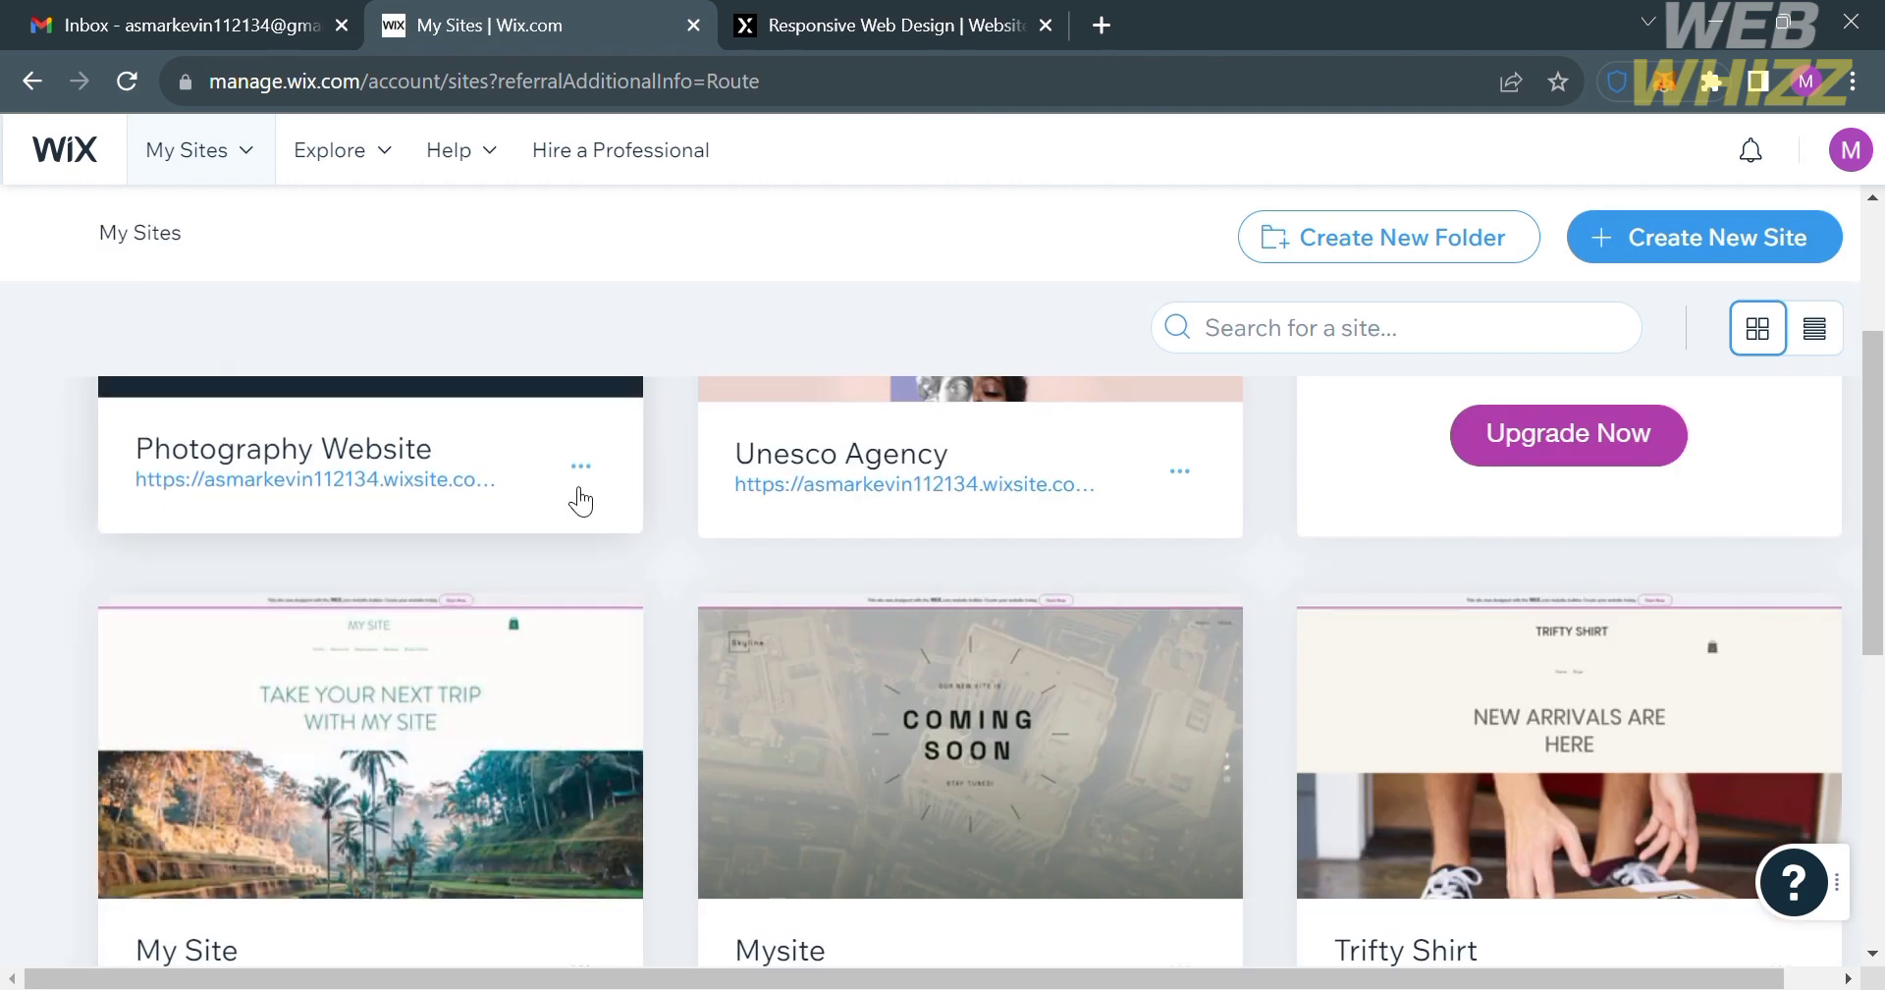
Step: Open Transfer Site for Photography Website, then cancel without entering a new owner's email
{"action": "left_click", "coordinate": [582, 466]}
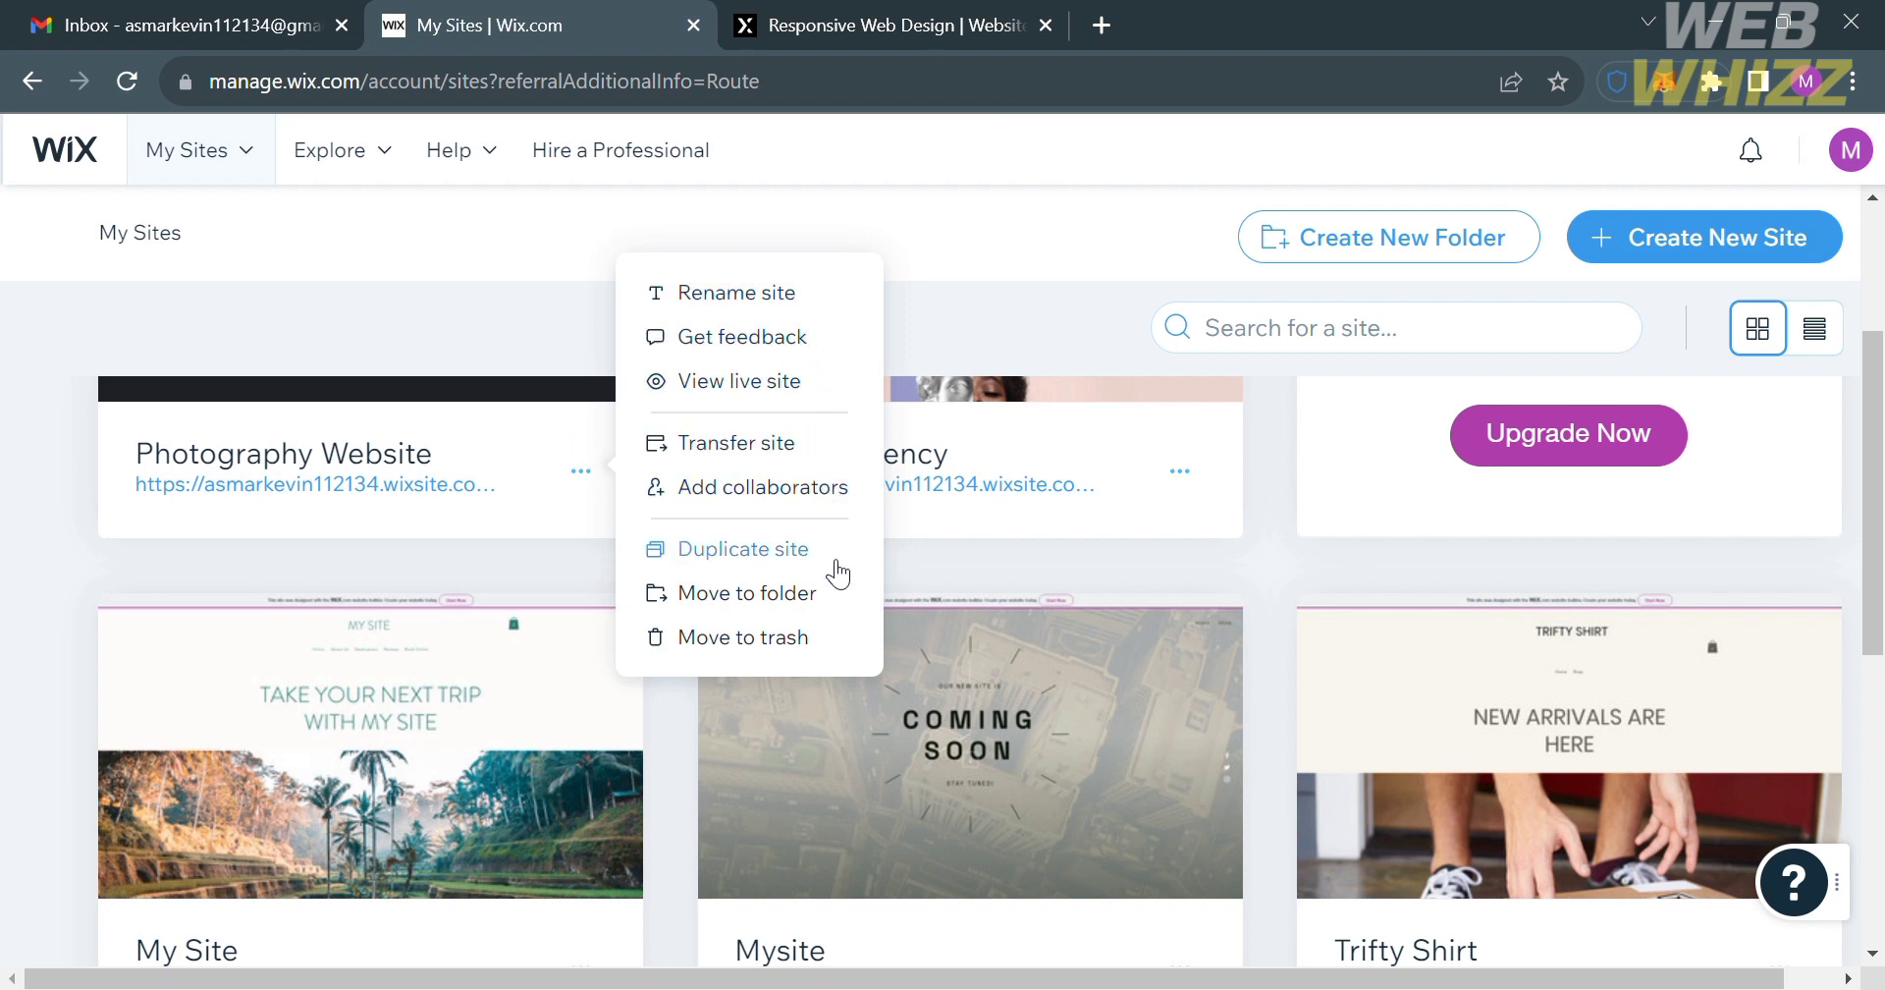
{"action": "left_click", "coordinate": [740, 443]}
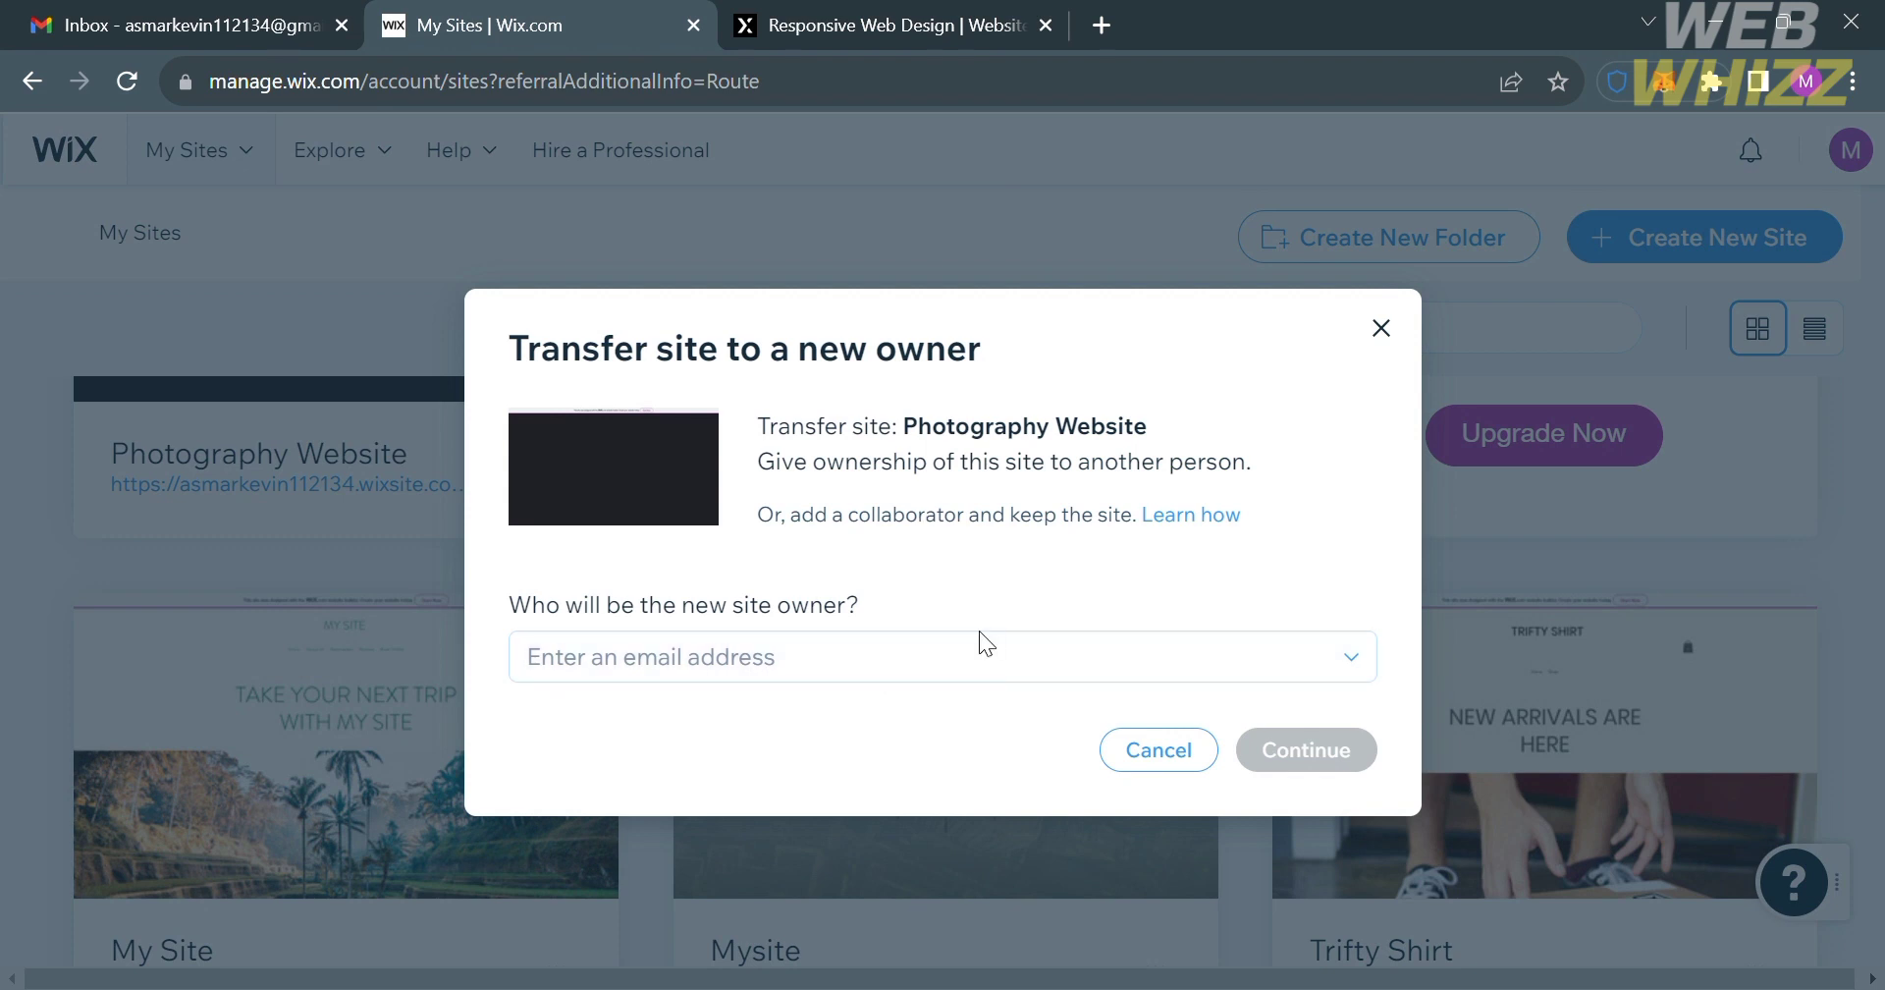
{"action": "left_click", "coordinate": [994, 673]}
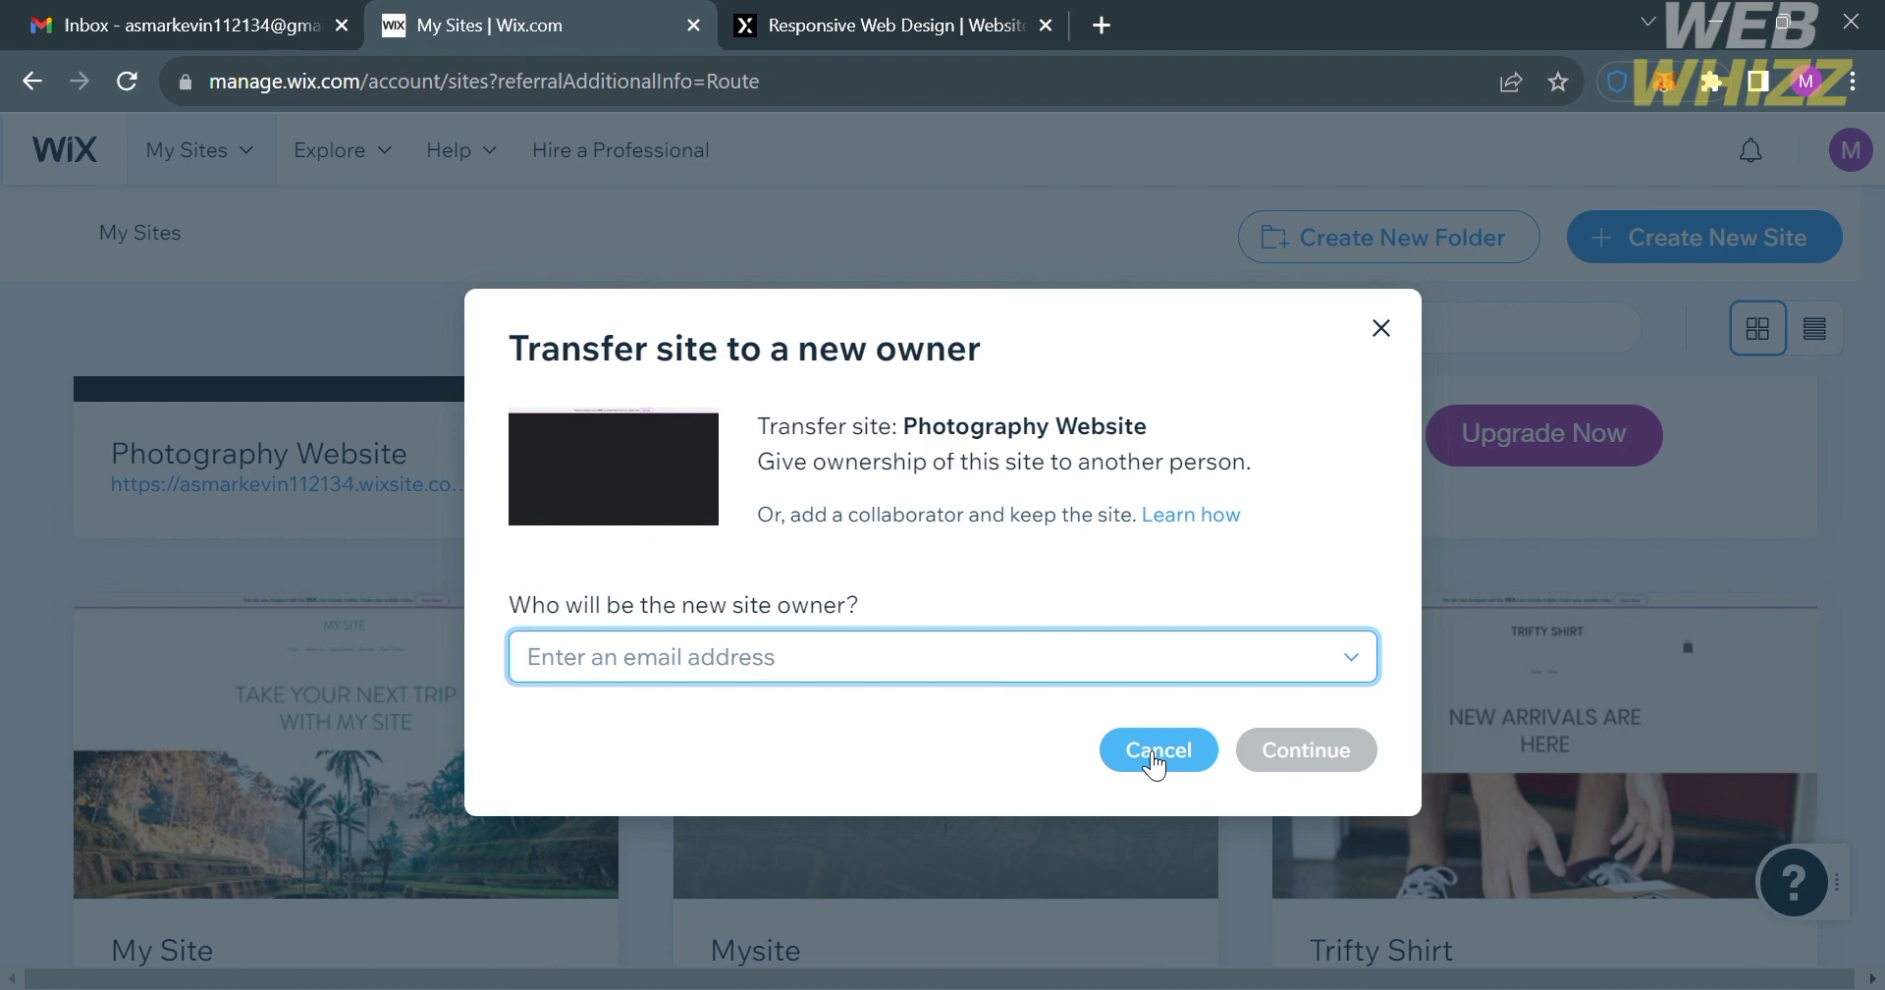
{"action": "left_click", "coordinate": [1157, 762]}
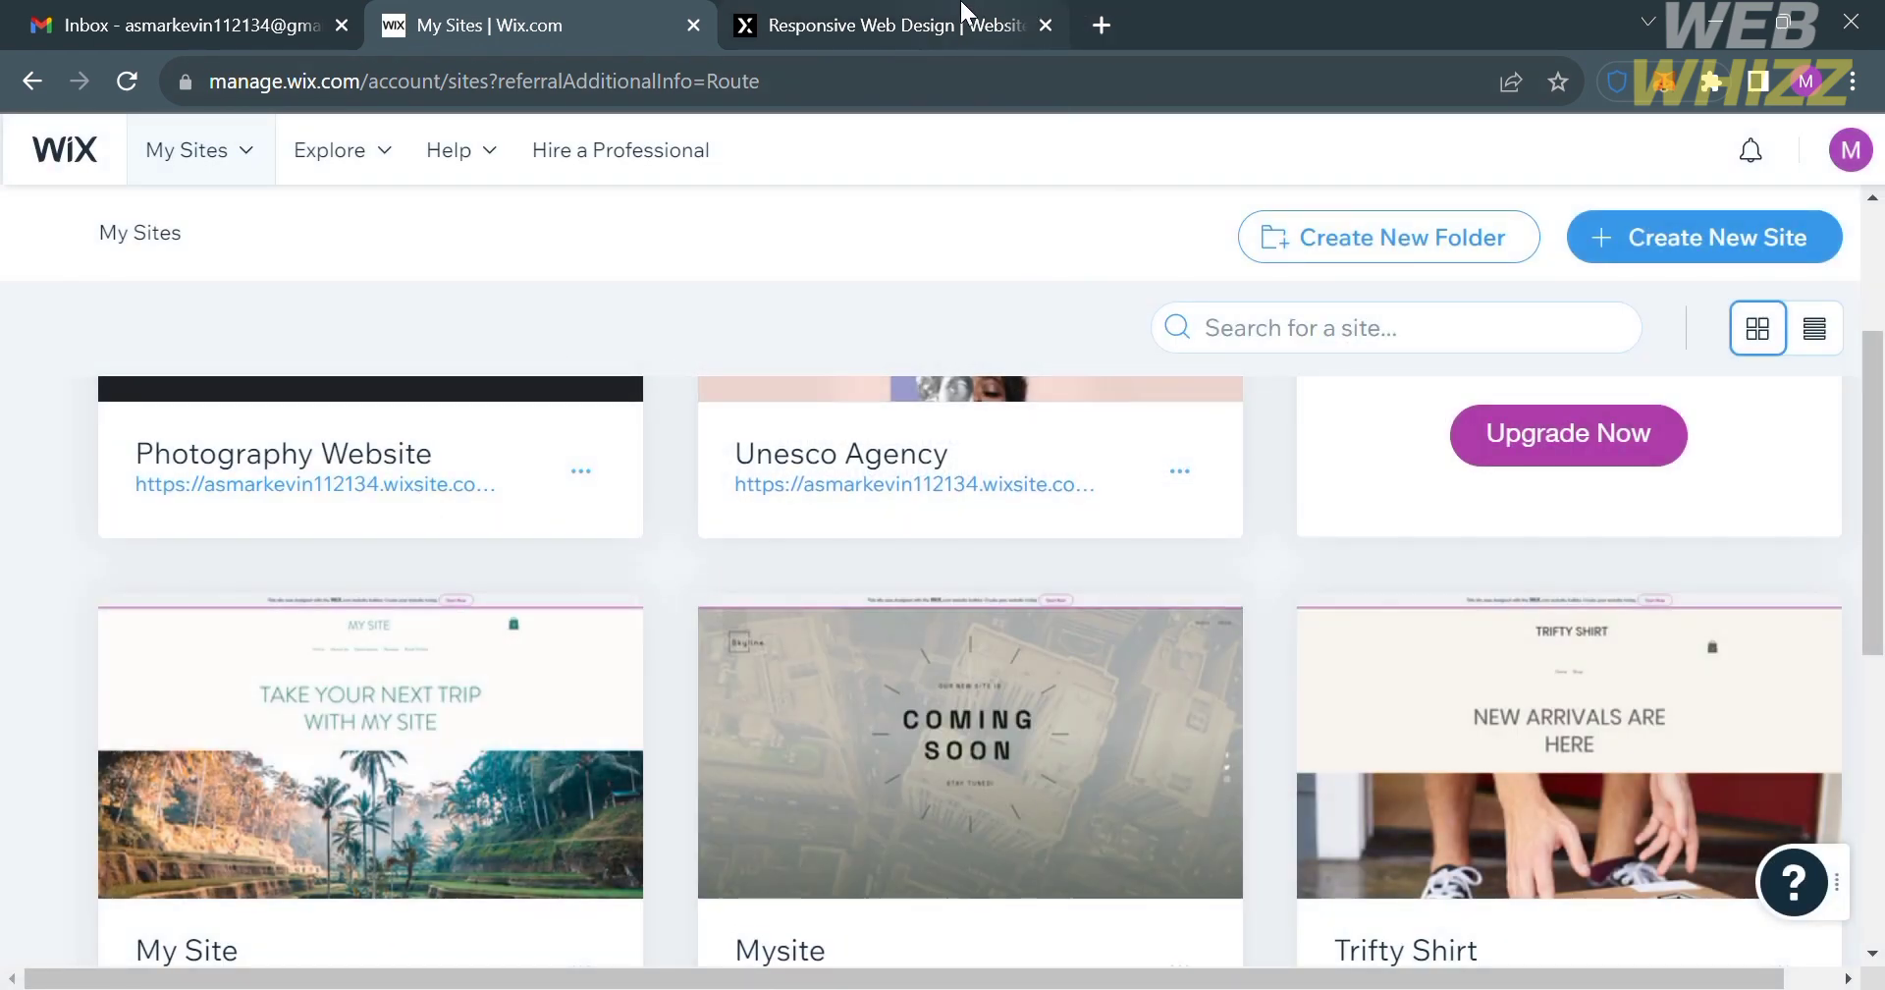
{"action": "left_click", "coordinate": [967, 12]}
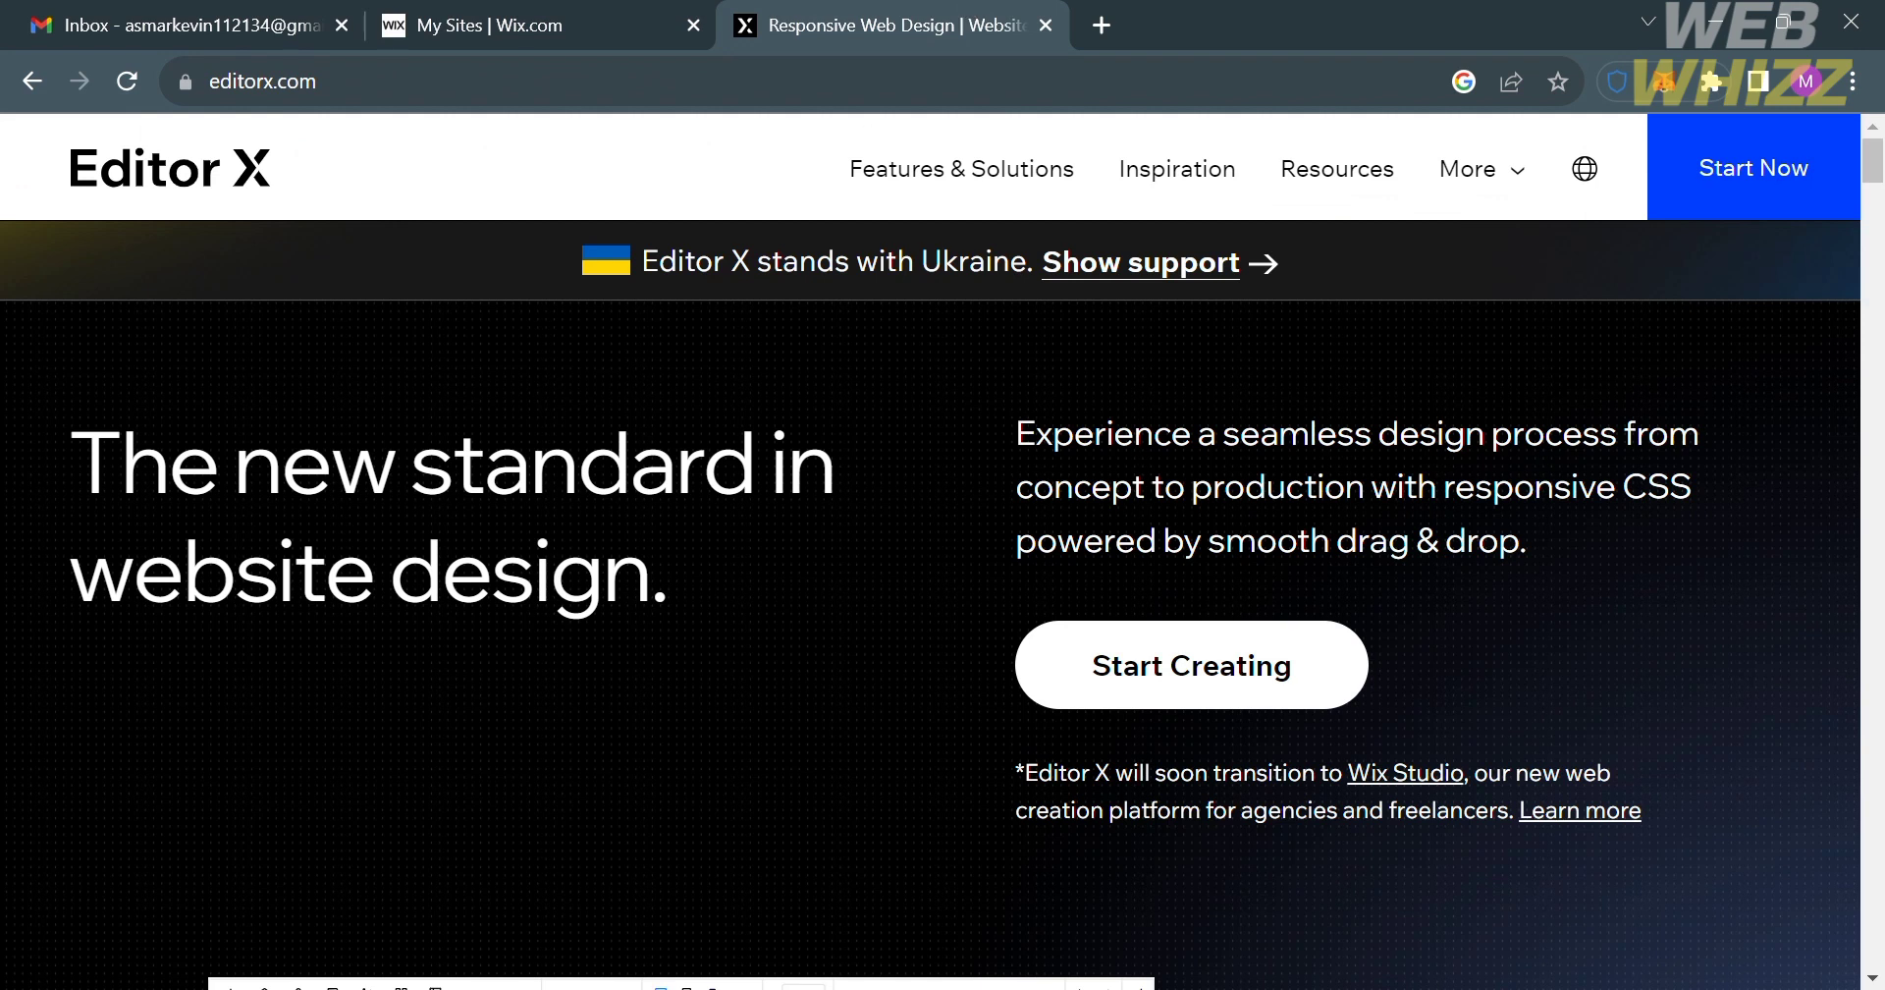
{"action": "scroll", "coordinate": [1166, 536], "scroll_direction": "down", "scroll_amount": 1}
{"action": "scroll", "coordinate": [1156, 539], "scroll_direction": "down", "scroll_amount": 2}
{"action": "scroll", "coordinate": [1149, 497], "scroll_direction": "up", "scroll_amount": 2}
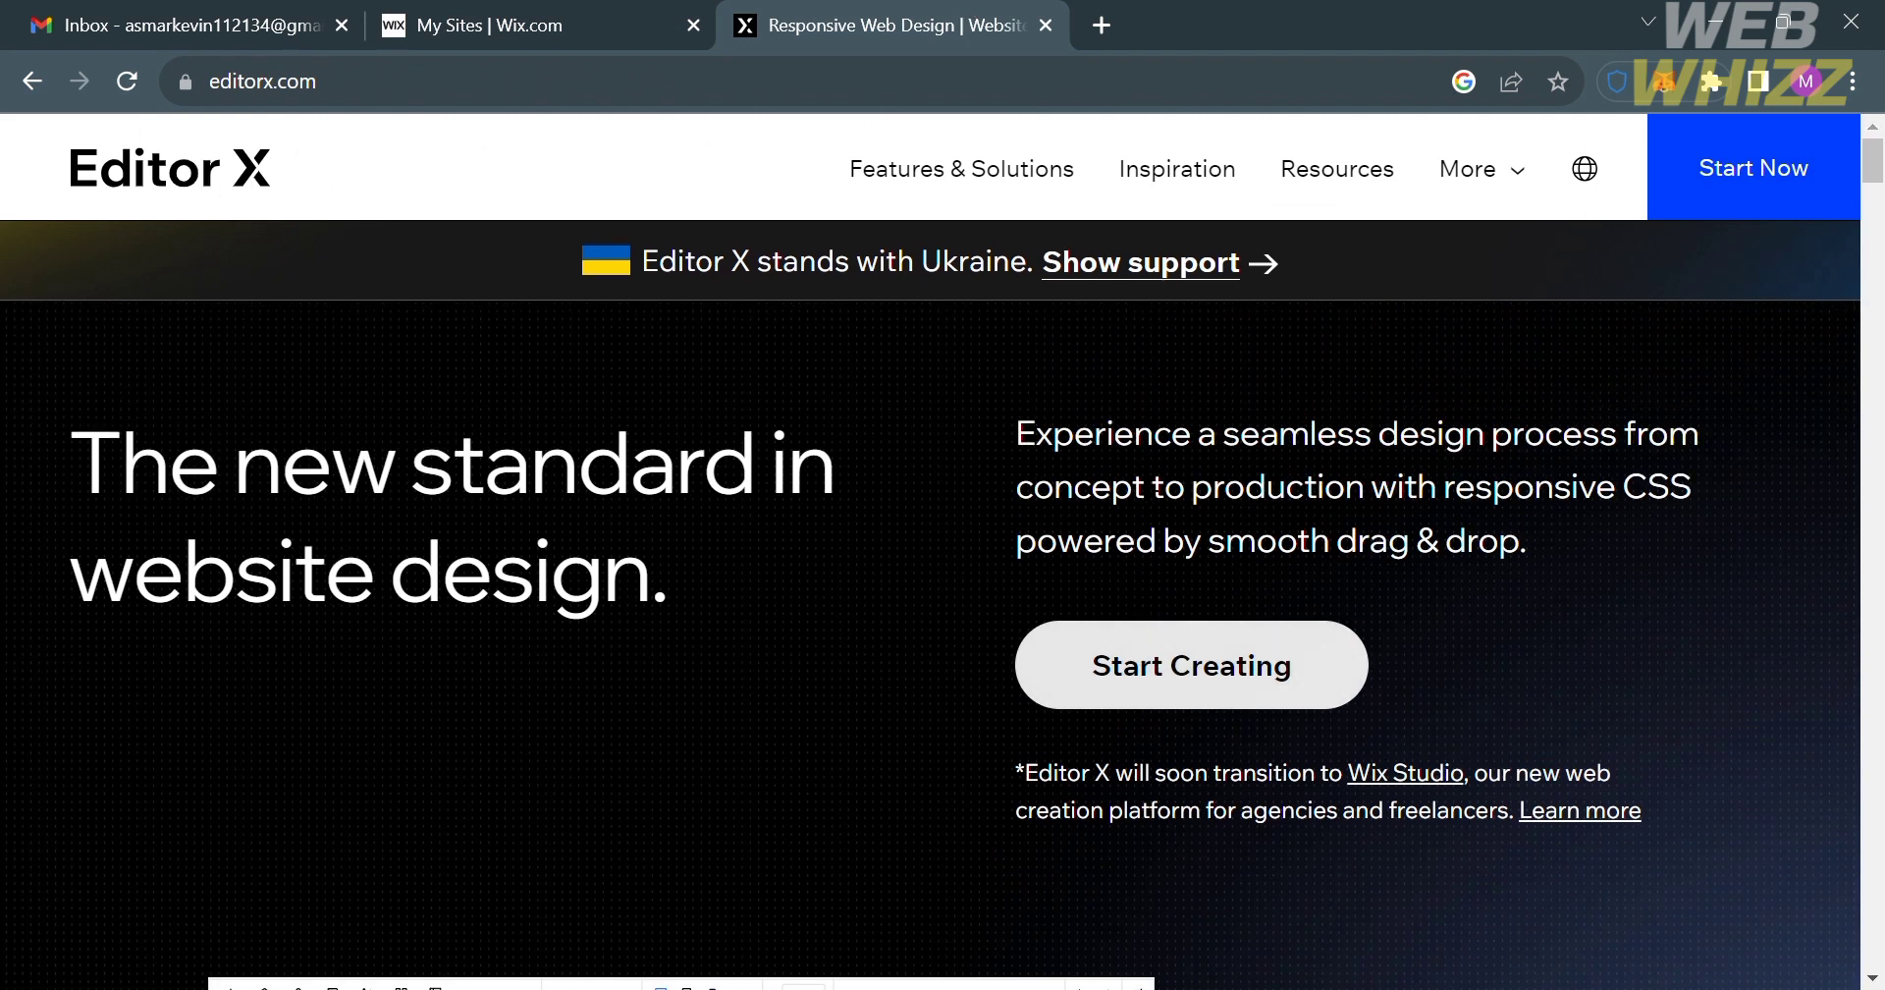
{"action": "scroll", "coordinate": [1507, 529], "scroll_direction": "down", "scroll_amount": 5}
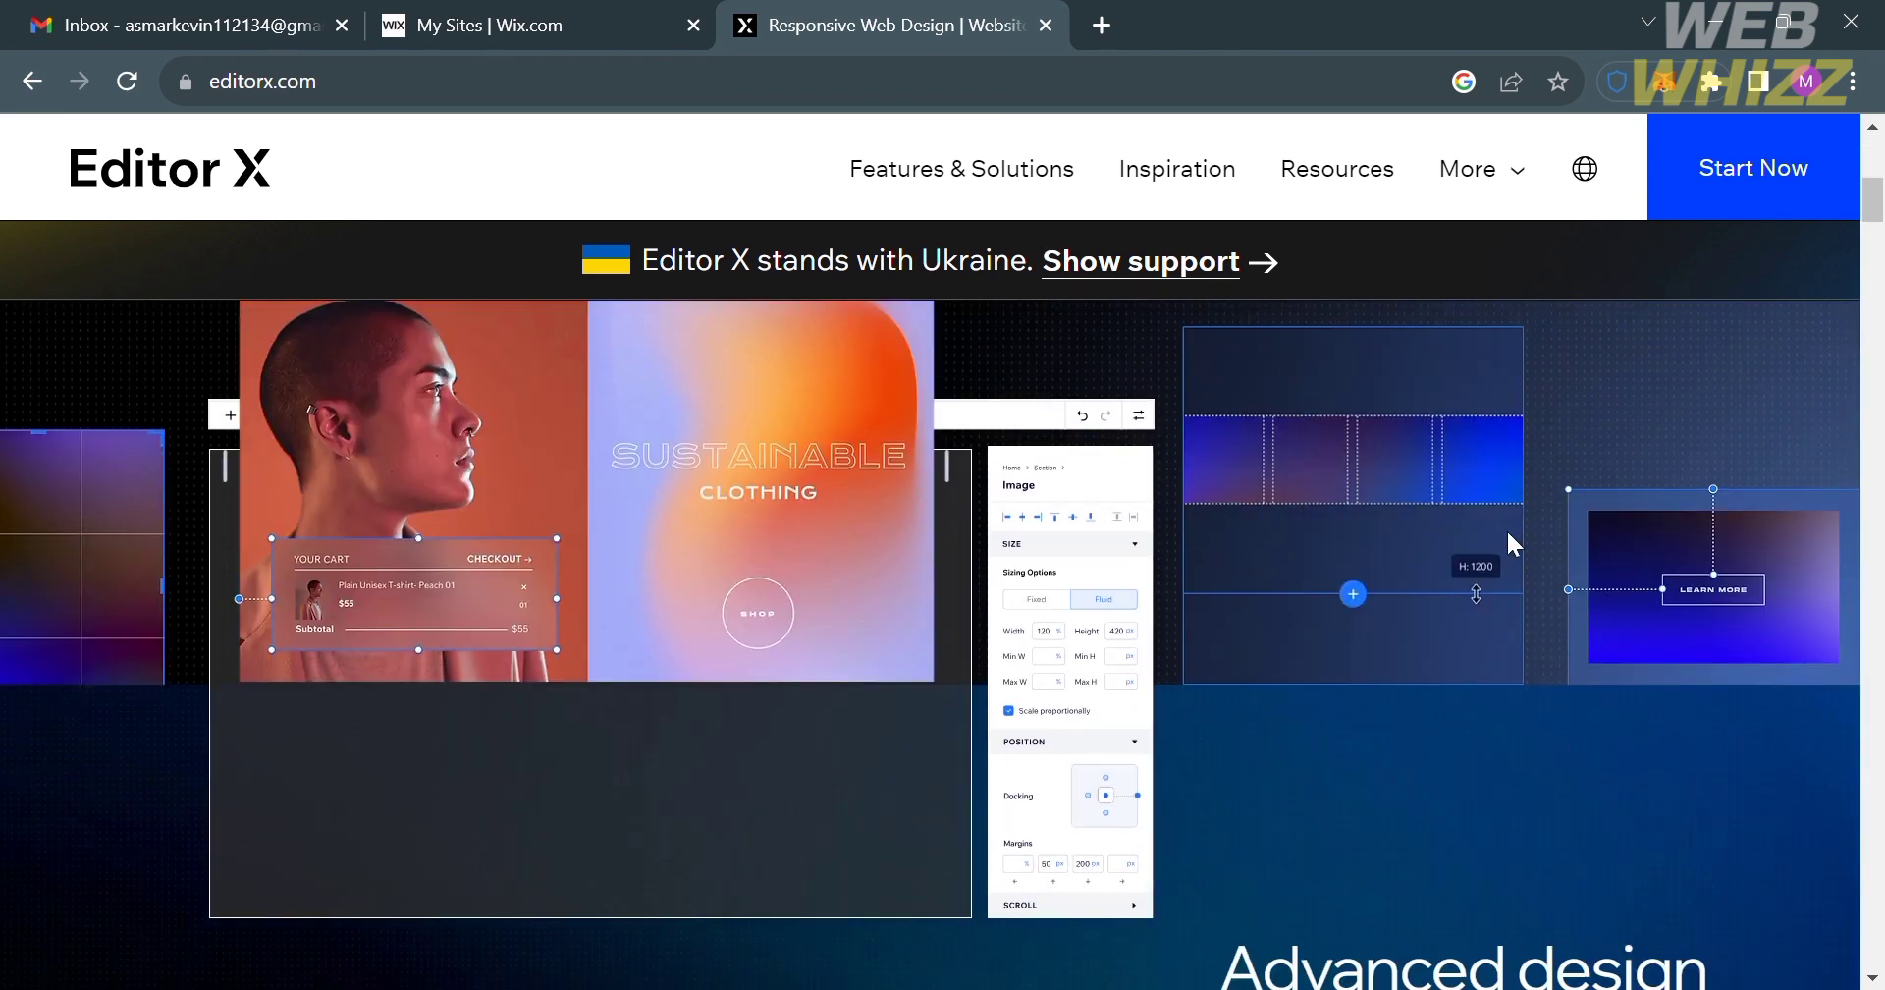
{"action": "scroll", "coordinate": [1506, 542], "scroll_direction": "down", "scroll_amount": 1}
{"action": "scroll", "coordinate": [1507, 542], "scroll_direction": "down", "scroll_amount": 3}
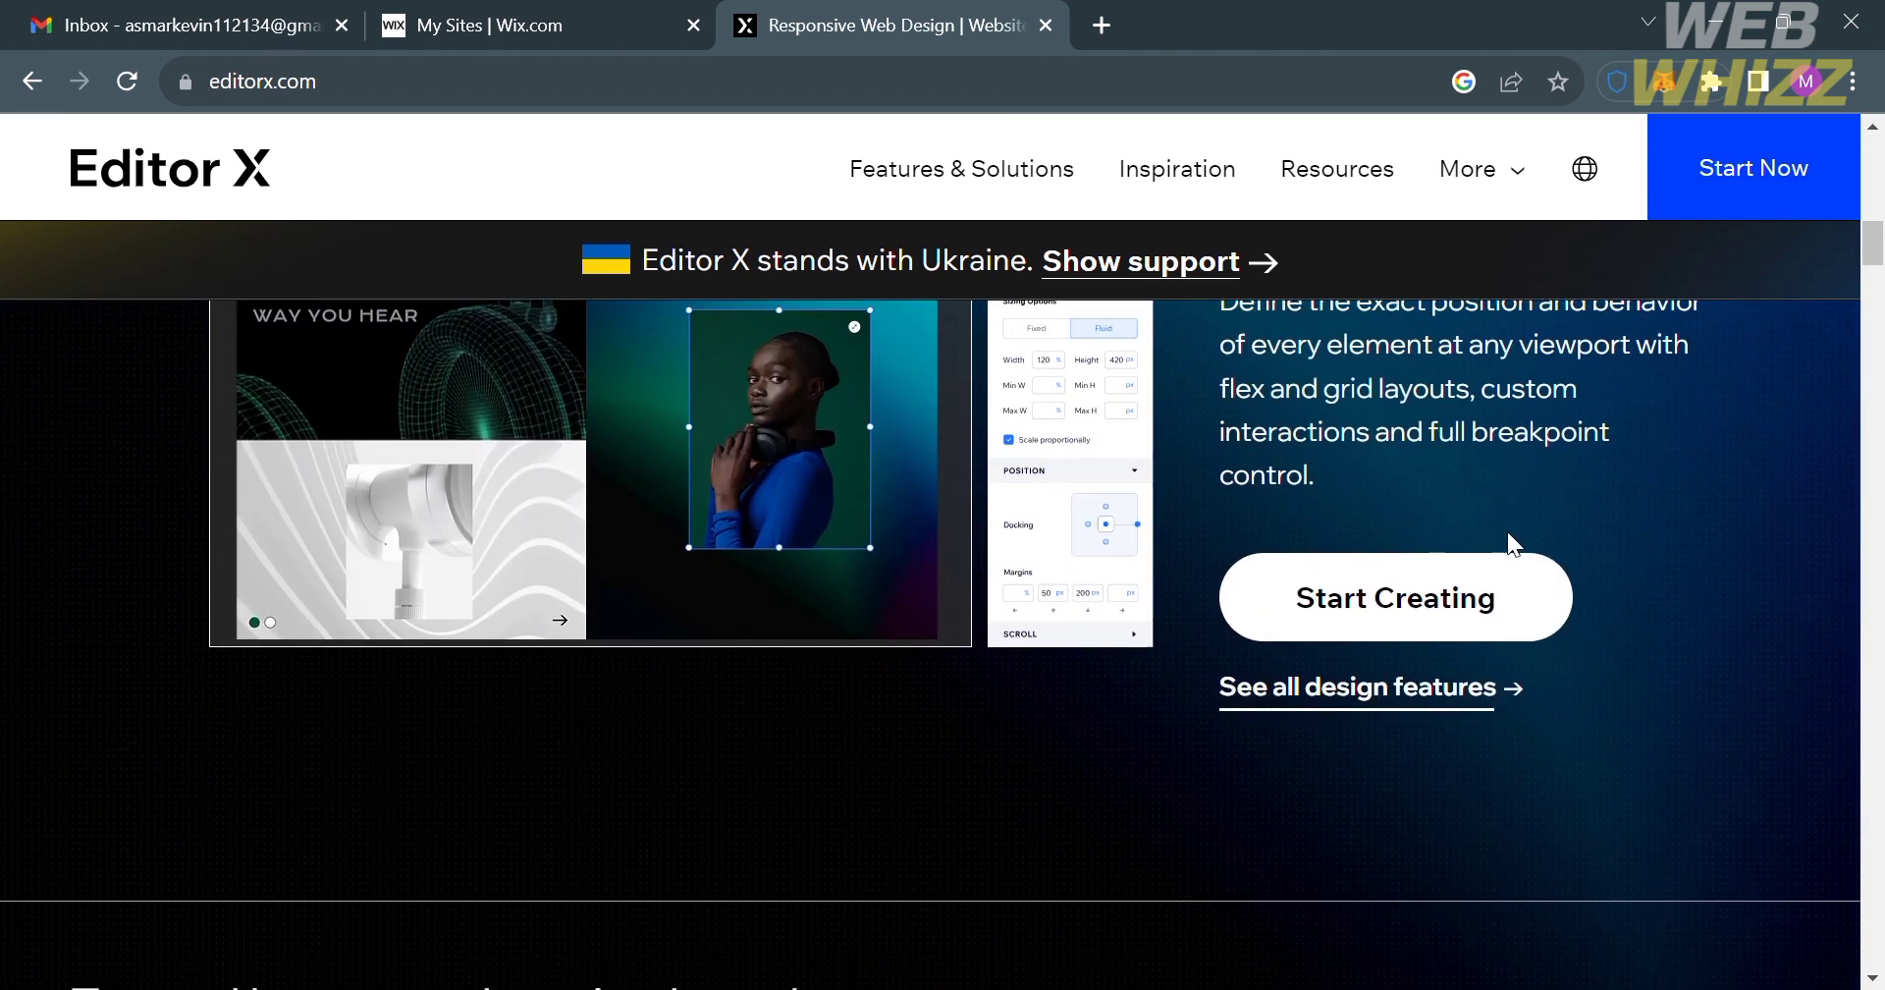
{"action": "scroll", "coordinate": [1506, 542], "scroll_direction": "down", "scroll_amount": 2}
{"action": "scroll", "coordinate": [1506, 538], "scroll_direction": "up", "scroll_amount": 5}
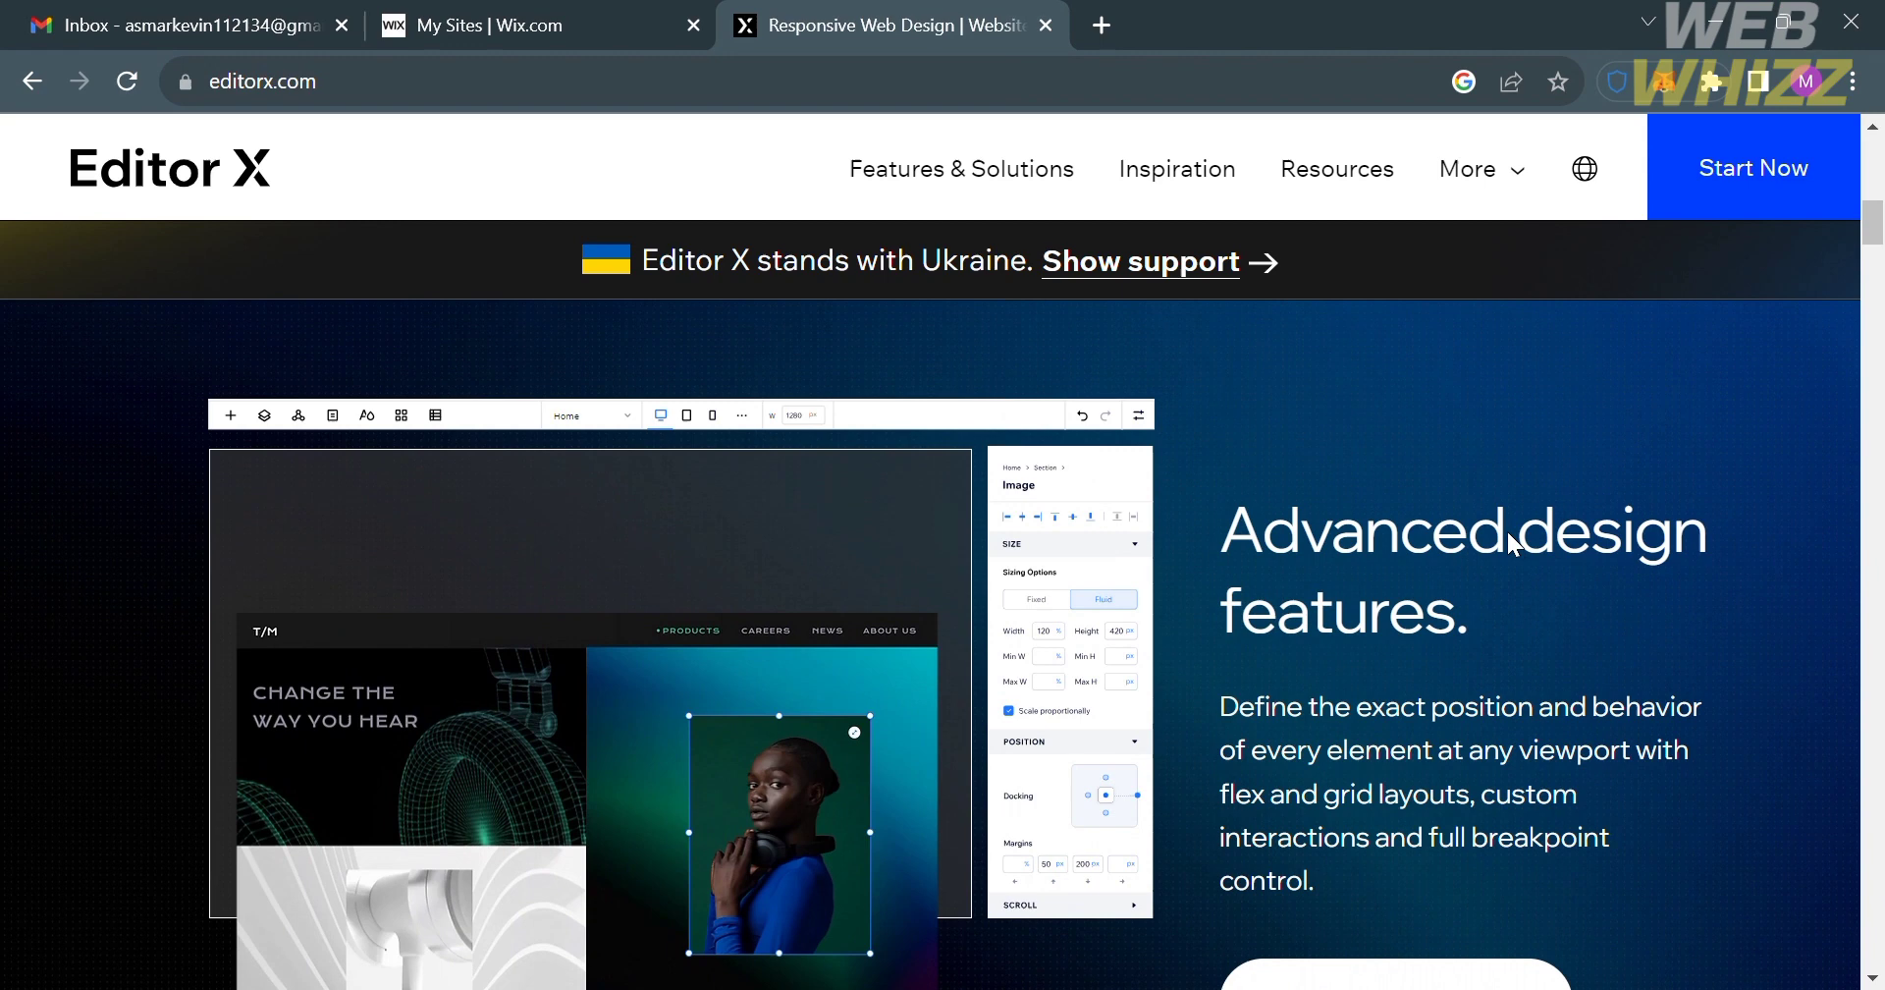
{"action": "scroll", "coordinate": [1508, 535], "scroll_direction": "down", "scroll_amount": 3}
{"action": "scroll", "coordinate": [1508, 535], "scroll_direction": "down", "scroll_amount": 1}
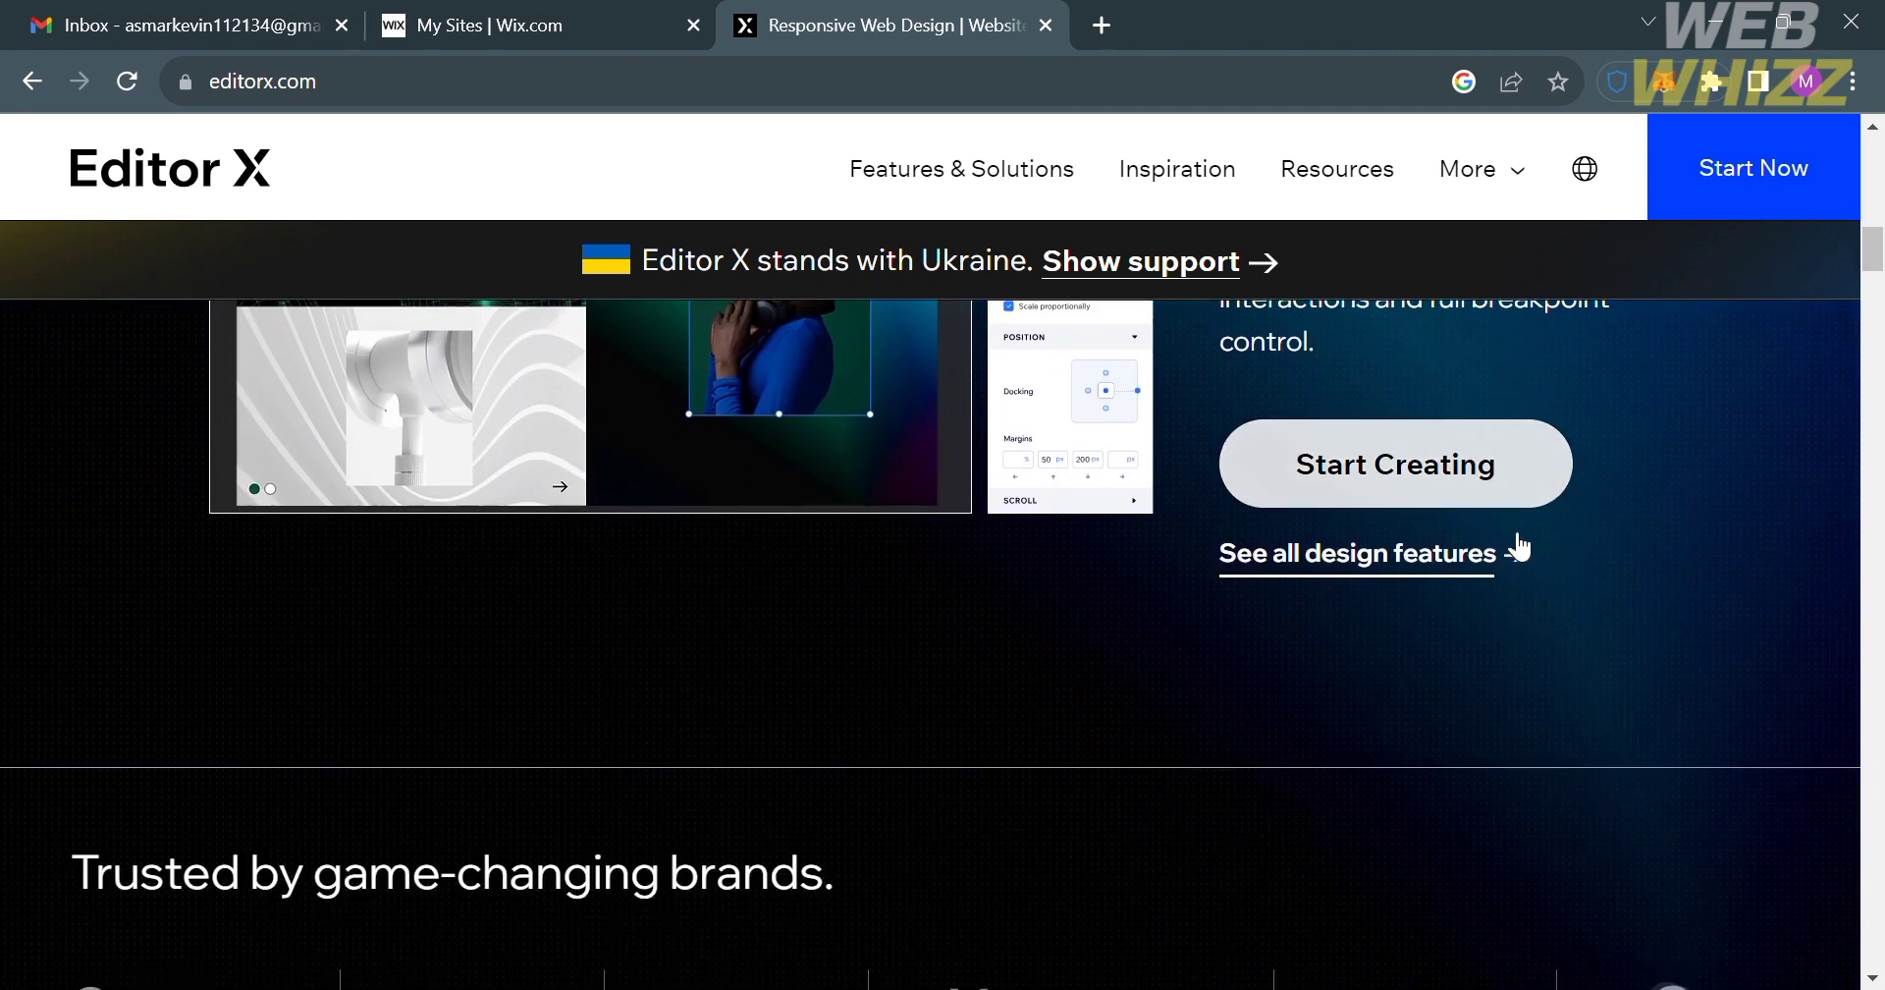
{"action": "scroll", "coordinate": [1509, 535], "scroll_direction": "down", "scroll_amount": 3}
{"action": "scroll", "coordinate": [1507, 531], "scroll_direction": "down", "scroll_amount": 1}
{"action": "scroll", "coordinate": [1506, 530], "scroll_direction": "down", "scroll_amount": 3}
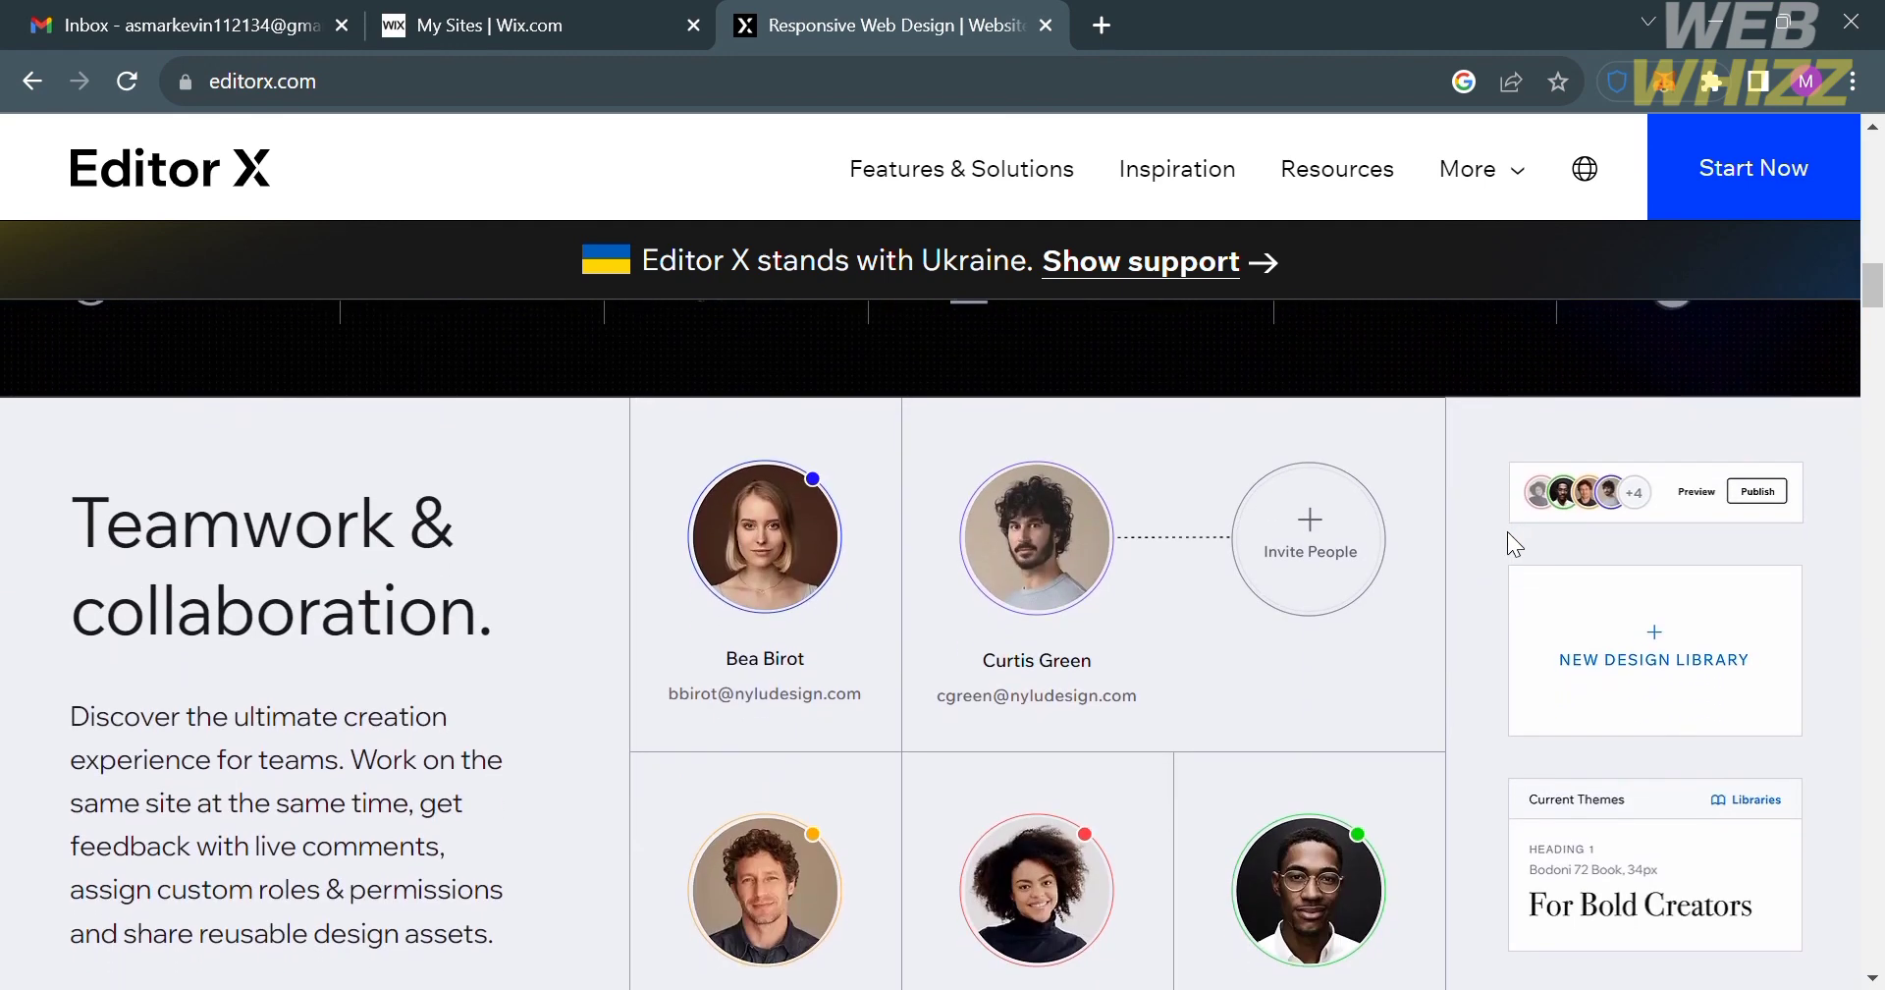
{"action": "scroll", "coordinate": [668, 664], "scroll_direction": "down", "scroll_amount": 1}
{"action": "scroll", "coordinate": [668, 664], "scroll_direction": "down", "scroll_amount": 2}
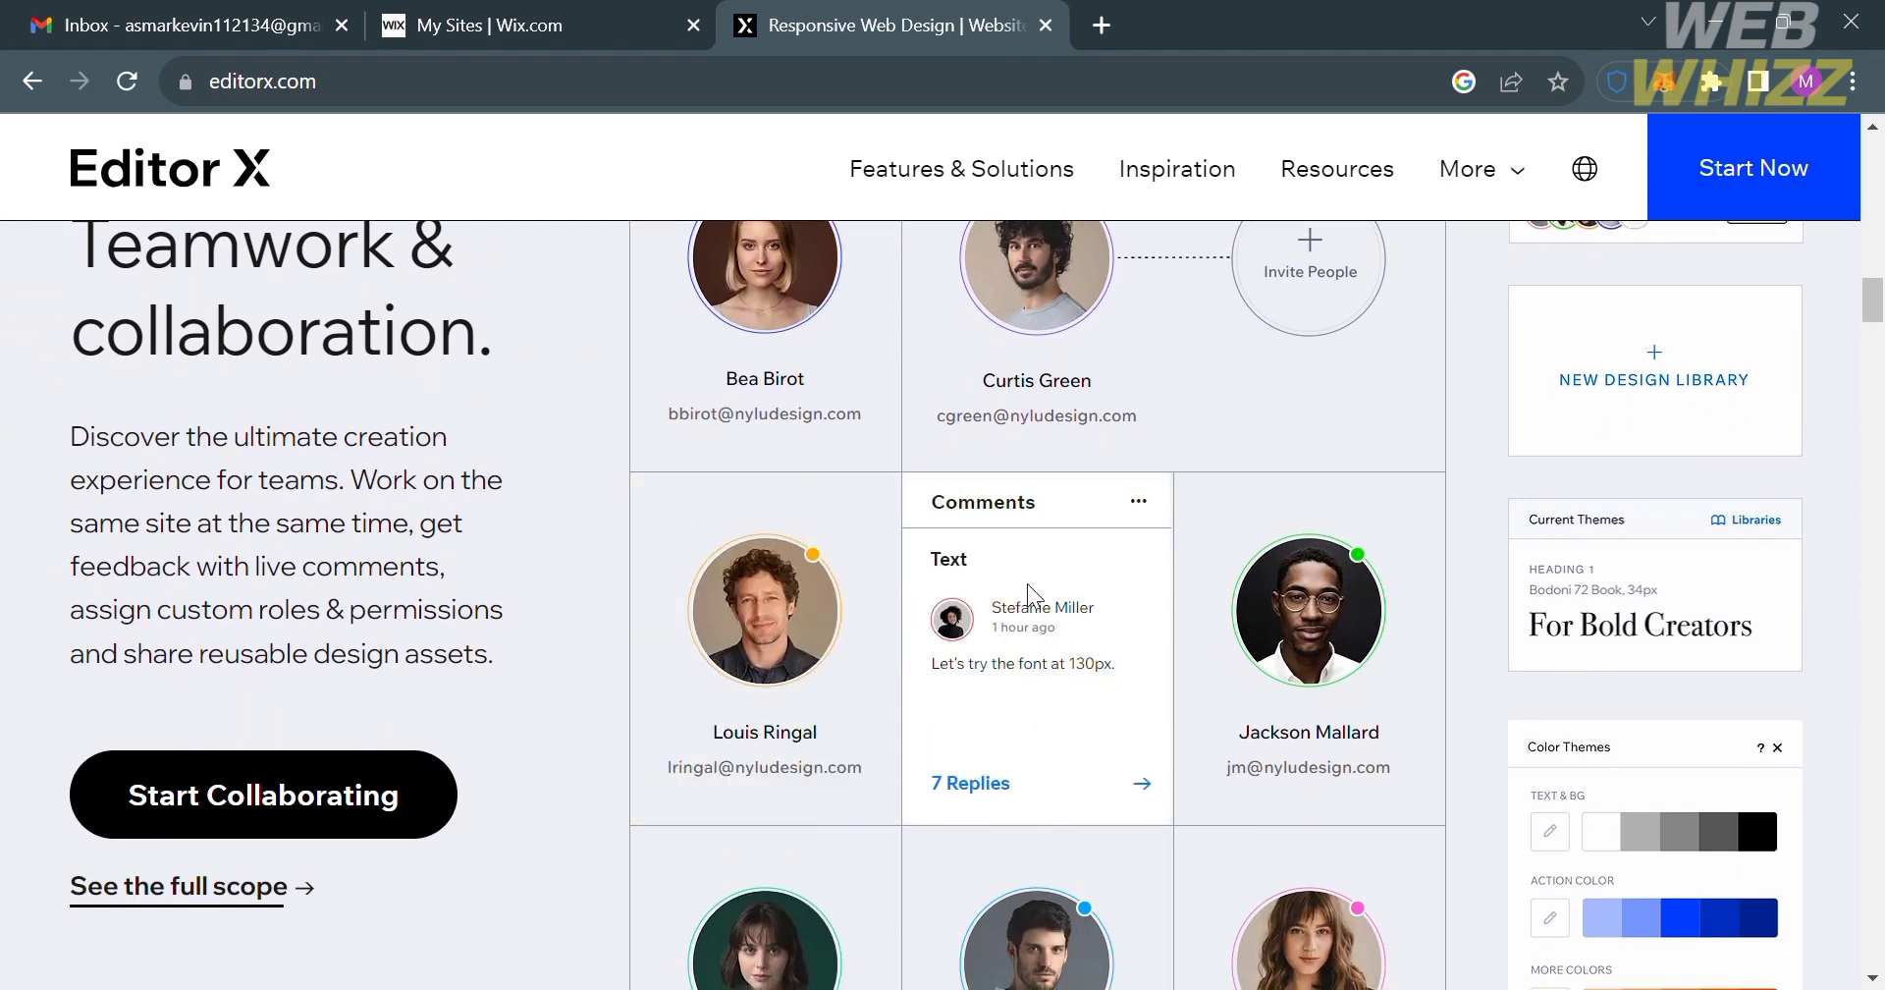
{"action": "scroll", "coordinate": [1302, 566], "scroll_direction": "down", "scroll_amount": 3}
{"action": "scroll", "coordinate": [1302, 566], "scroll_direction": "down", "scroll_amount": 2}
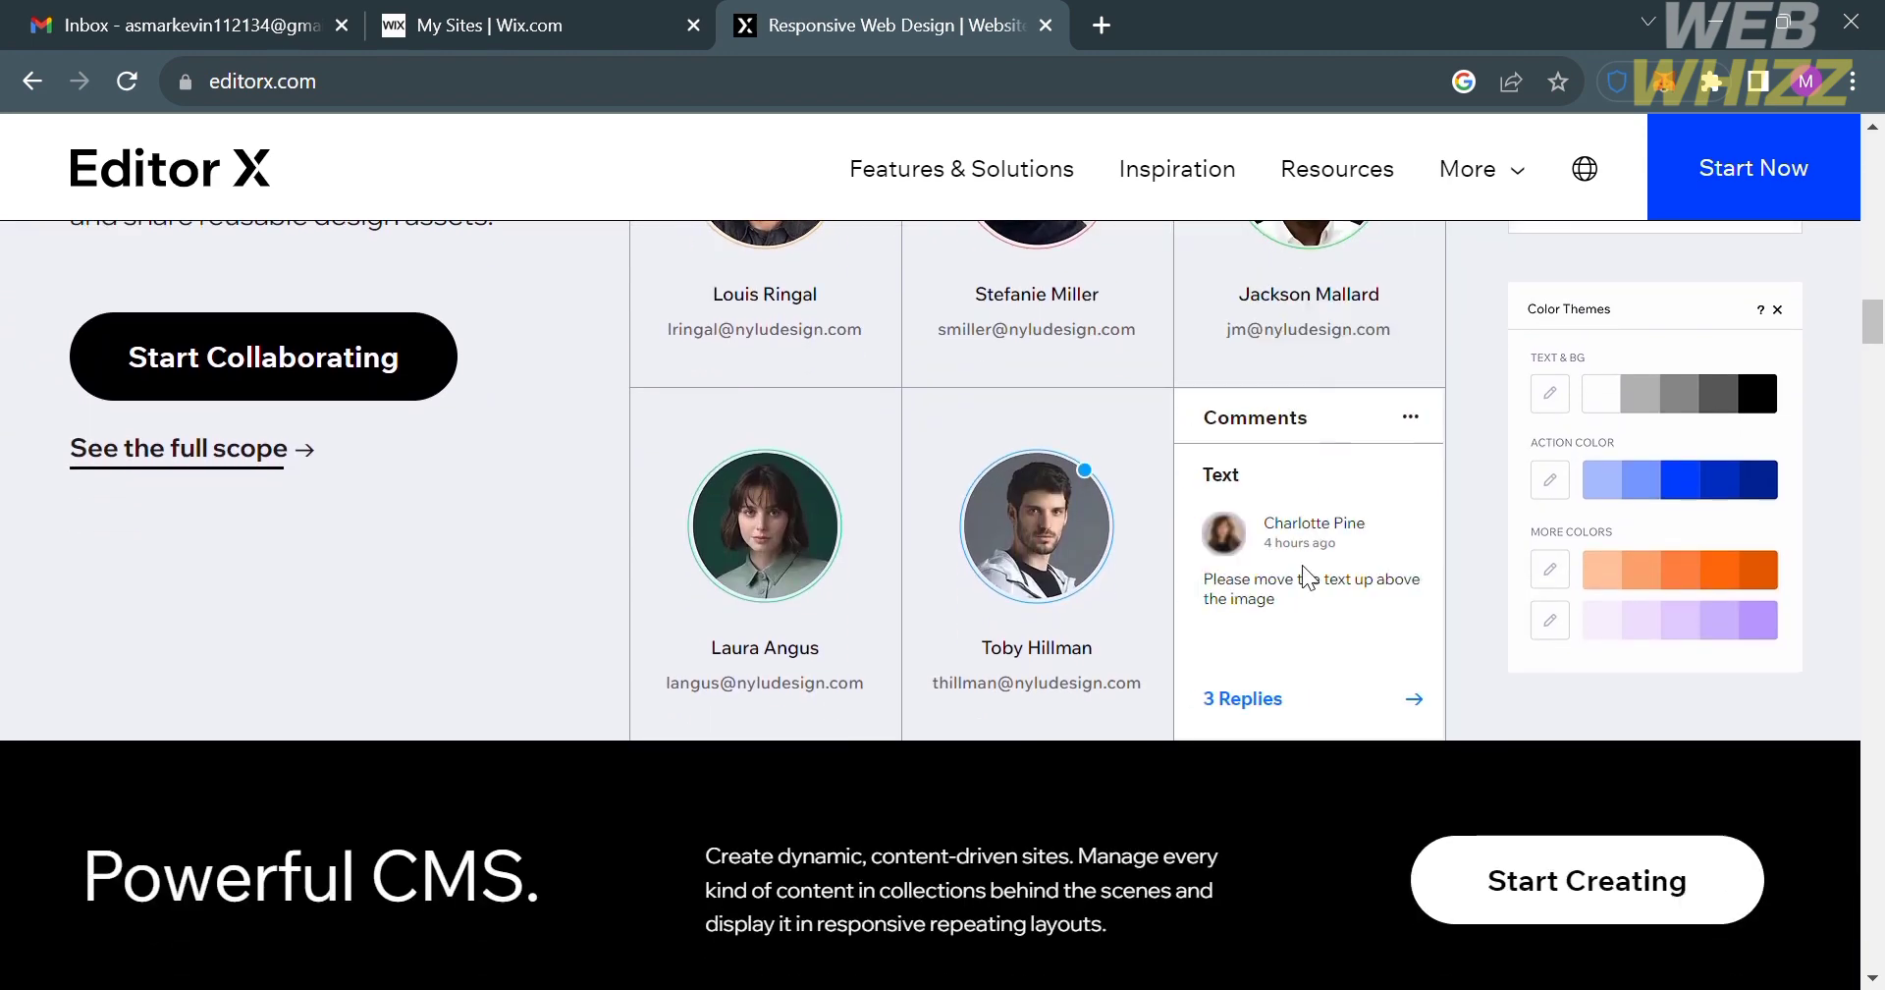
{"action": "scroll", "coordinate": [1302, 566], "scroll_direction": "down", "scroll_amount": 3}
{"action": "scroll", "coordinate": [1300, 561], "scroll_direction": "down", "scroll_amount": 4}
{"action": "scroll", "coordinate": [1300, 561], "scroll_direction": "down", "scroll_amount": 1}
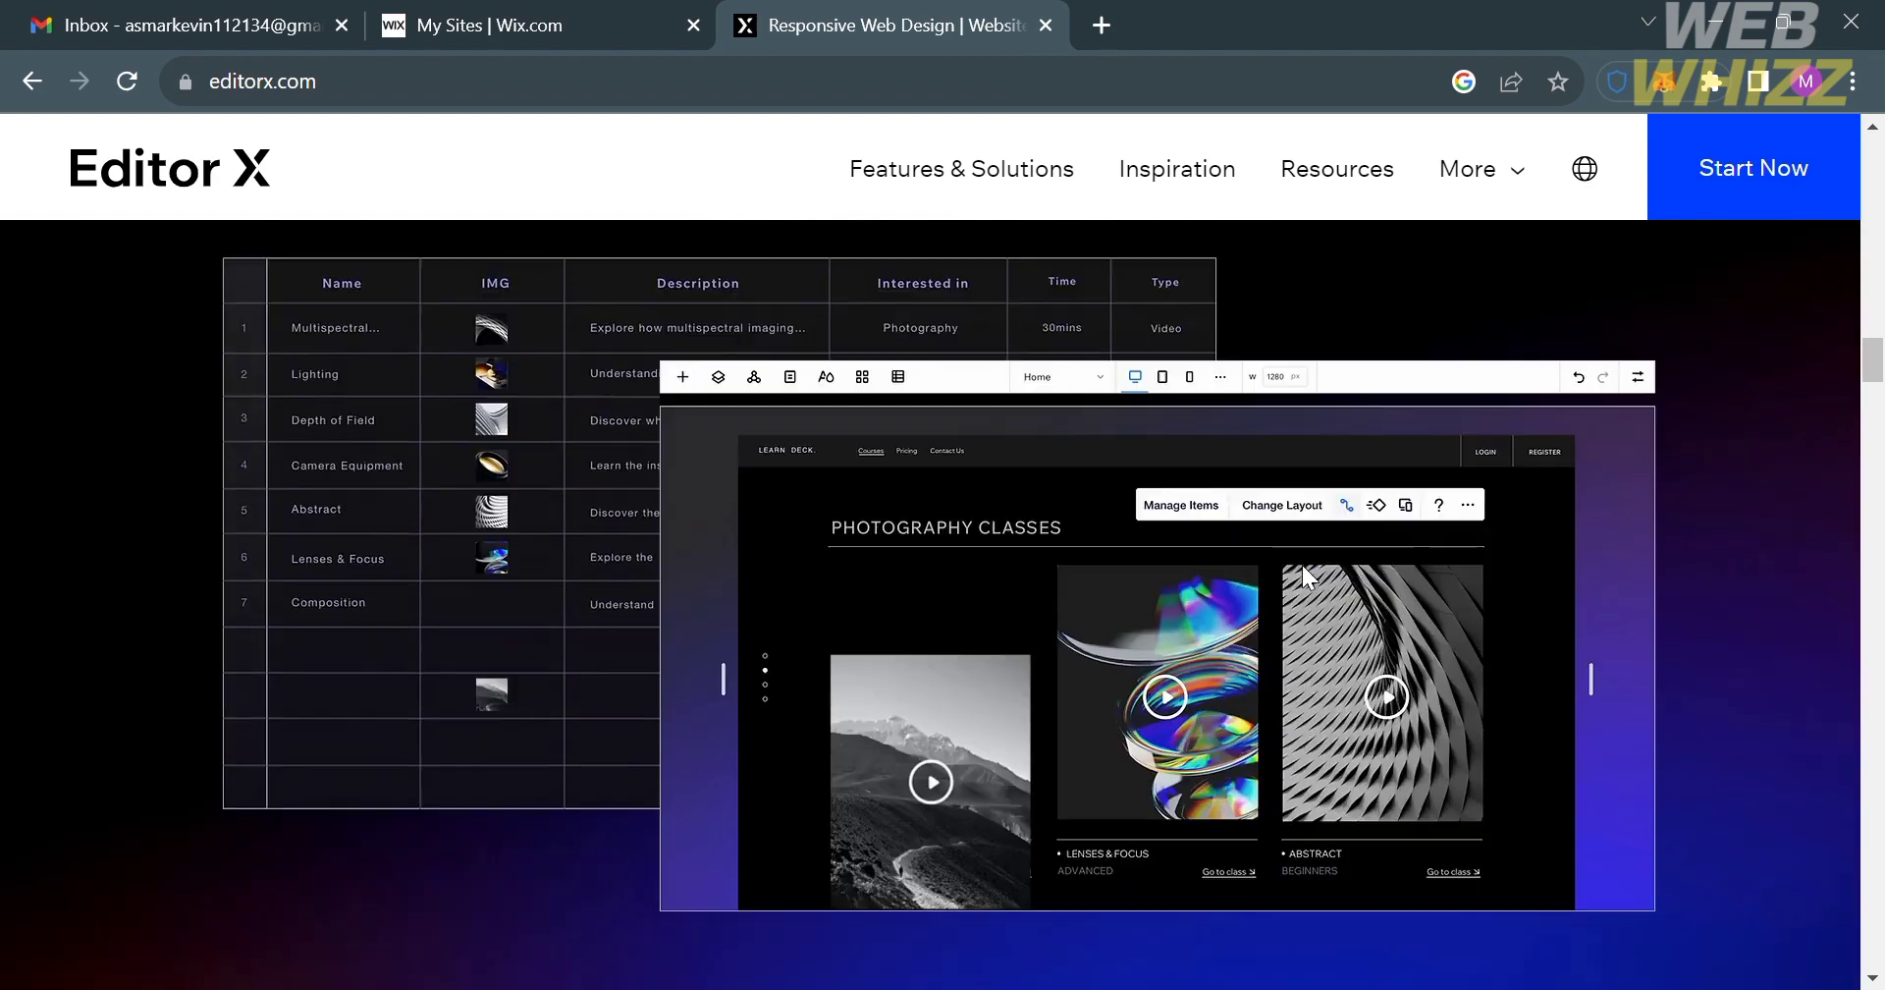
{"action": "scroll", "coordinate": [1302, 564], "scroll_direction": "down", "scroll_amount": 3}
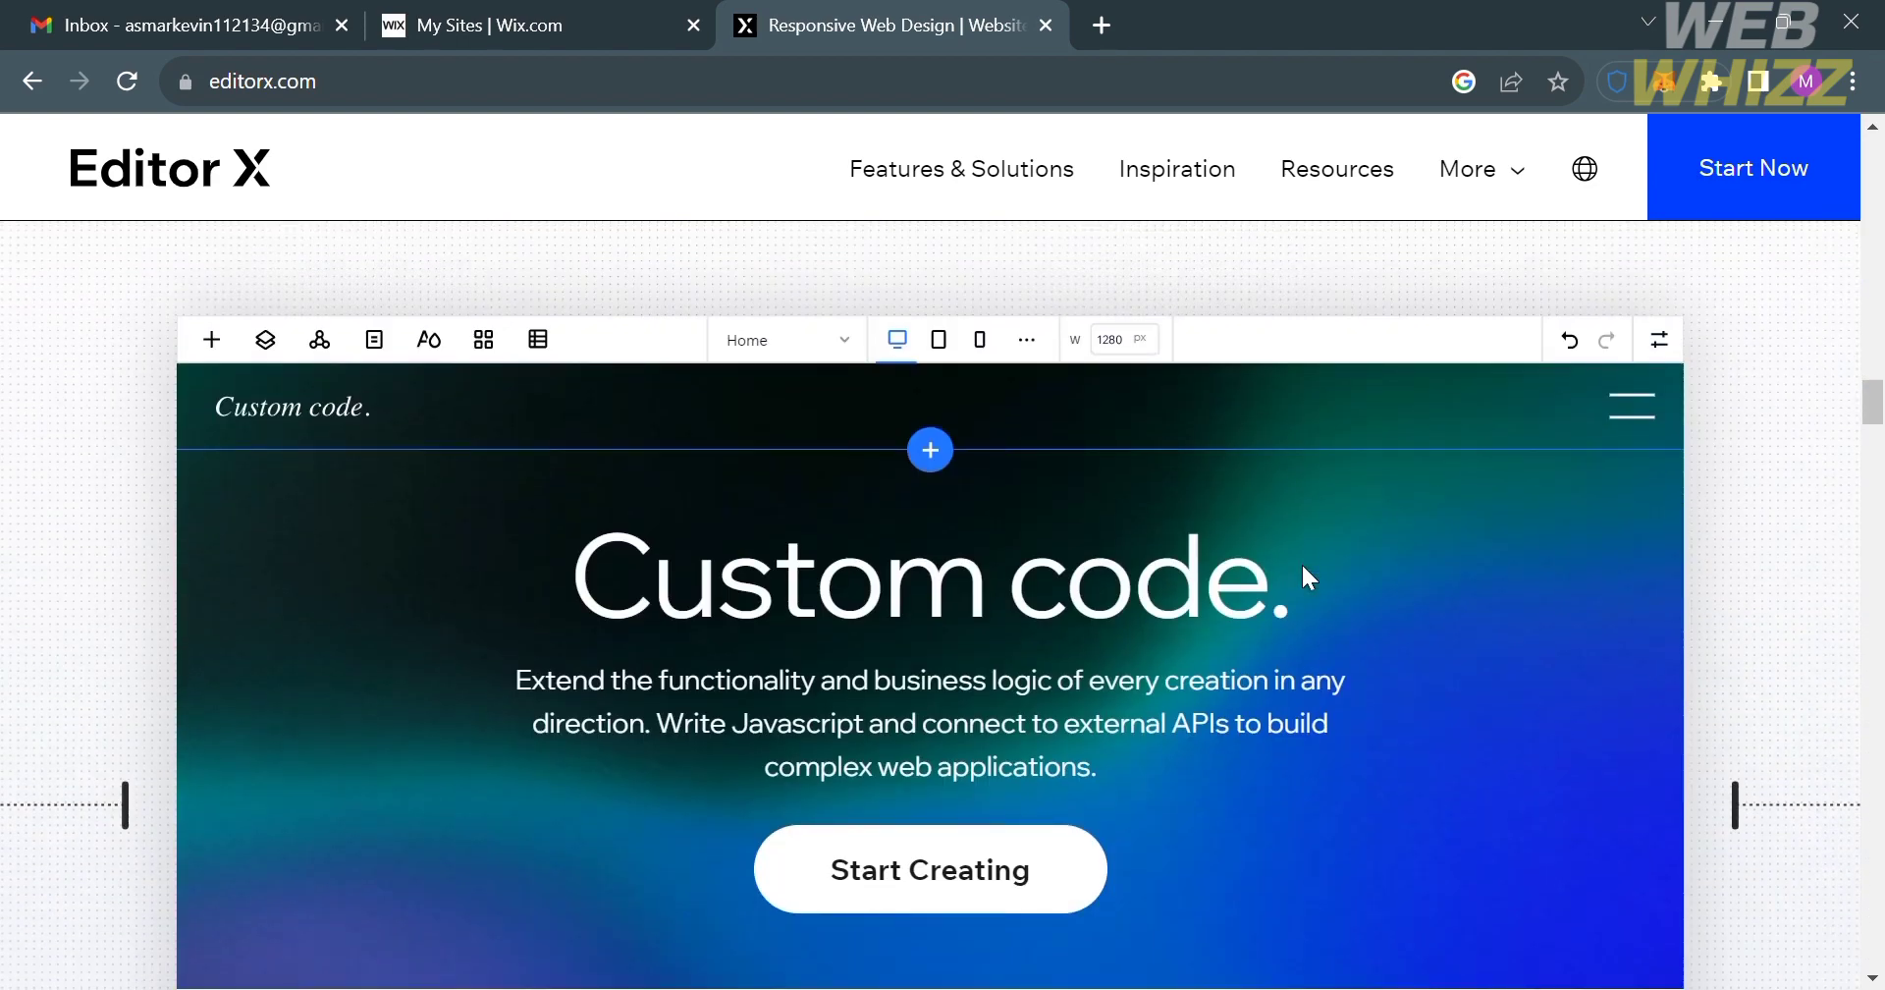
{"action": "scroll", "coordinate": [1300, 562], "scroll_direction": "down", "scroll_amount": 1}
{"action": "scroll", "coordinate": [1300, 562], "scroll_direction": "down", "scroll_amount": 3}
{"action": "scroll", "coordinate": [1300, 562], "scroll_direction": "down", "scroll_amount": 5}
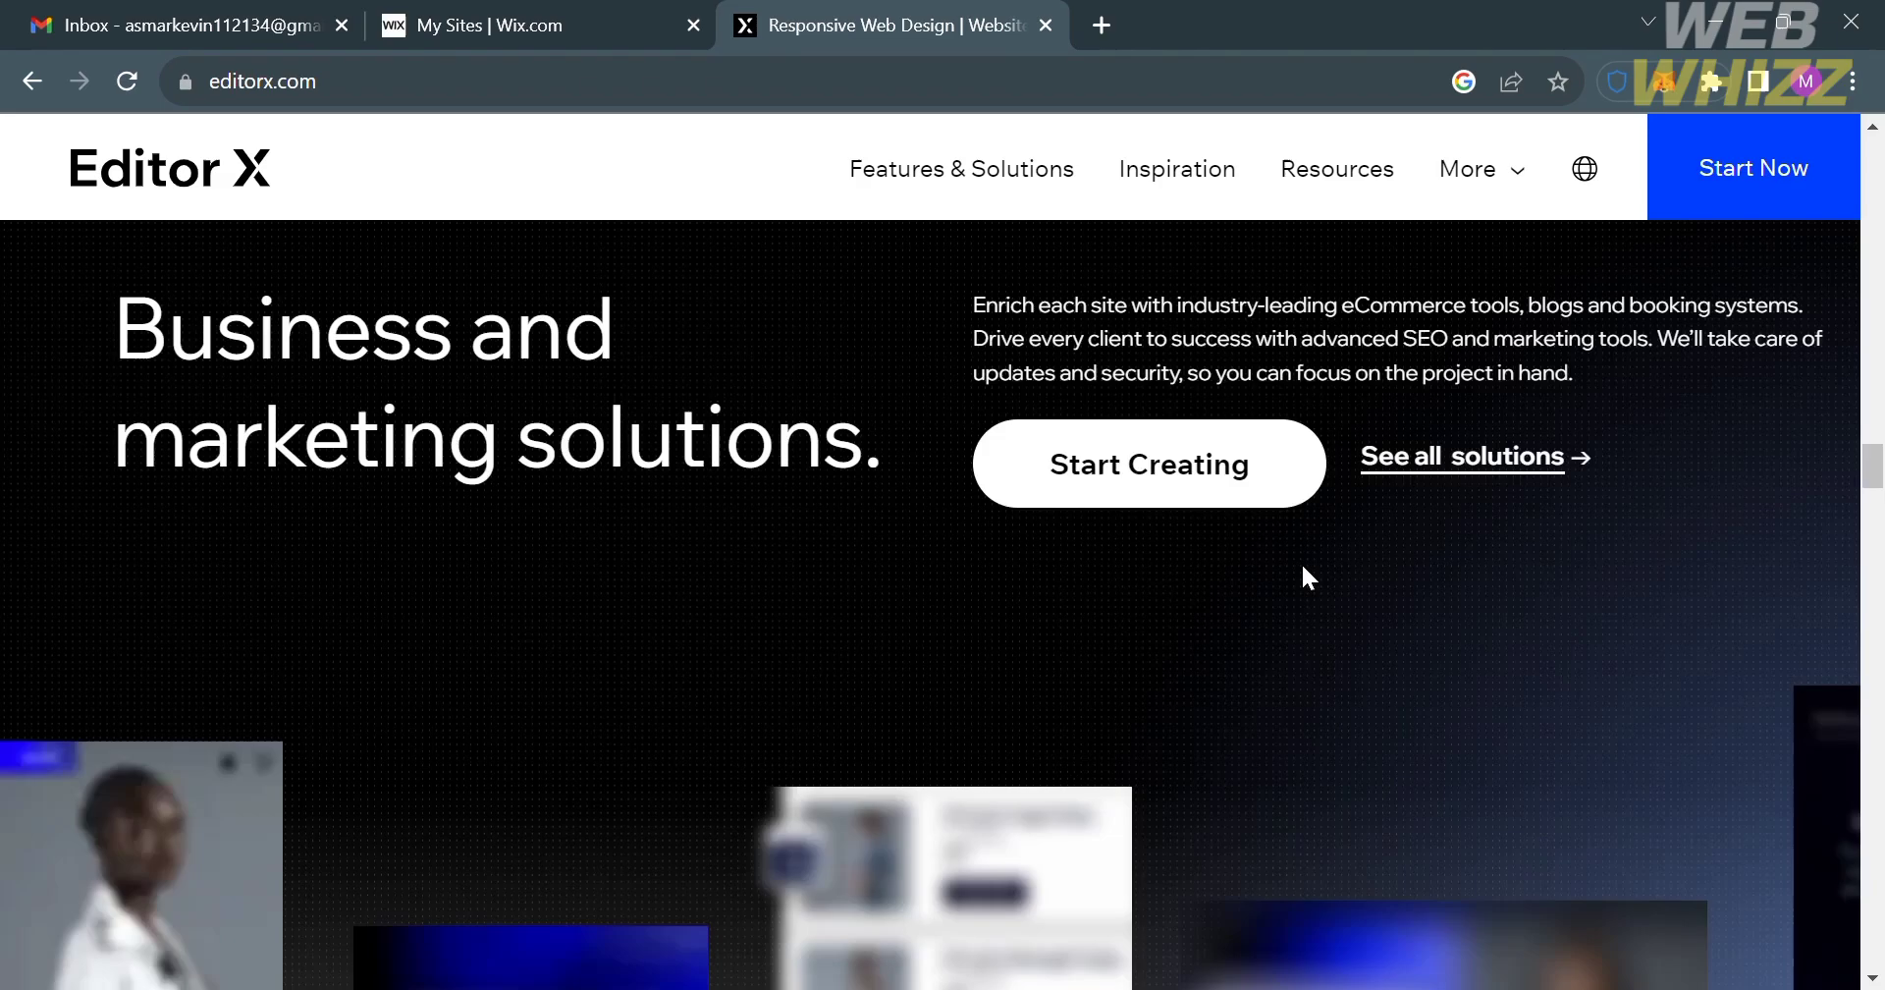
{"action": "scroll", "coordinate": [1300, 561], "scroll_direction": "down", "scroll_amount": 3}
{"action": "scroll", "coordinate": [1300, 561], "scroll_direction": "up", "scroll_amount": 2}
{"action": "scroll", "coordinate": [1300, 562], "scroll_direction": "up", "scroll_amount": 2}
{"action": "scroll", "coordinate": [1302, 564], "scroll_direction": "down", "scroll_amount": 10}
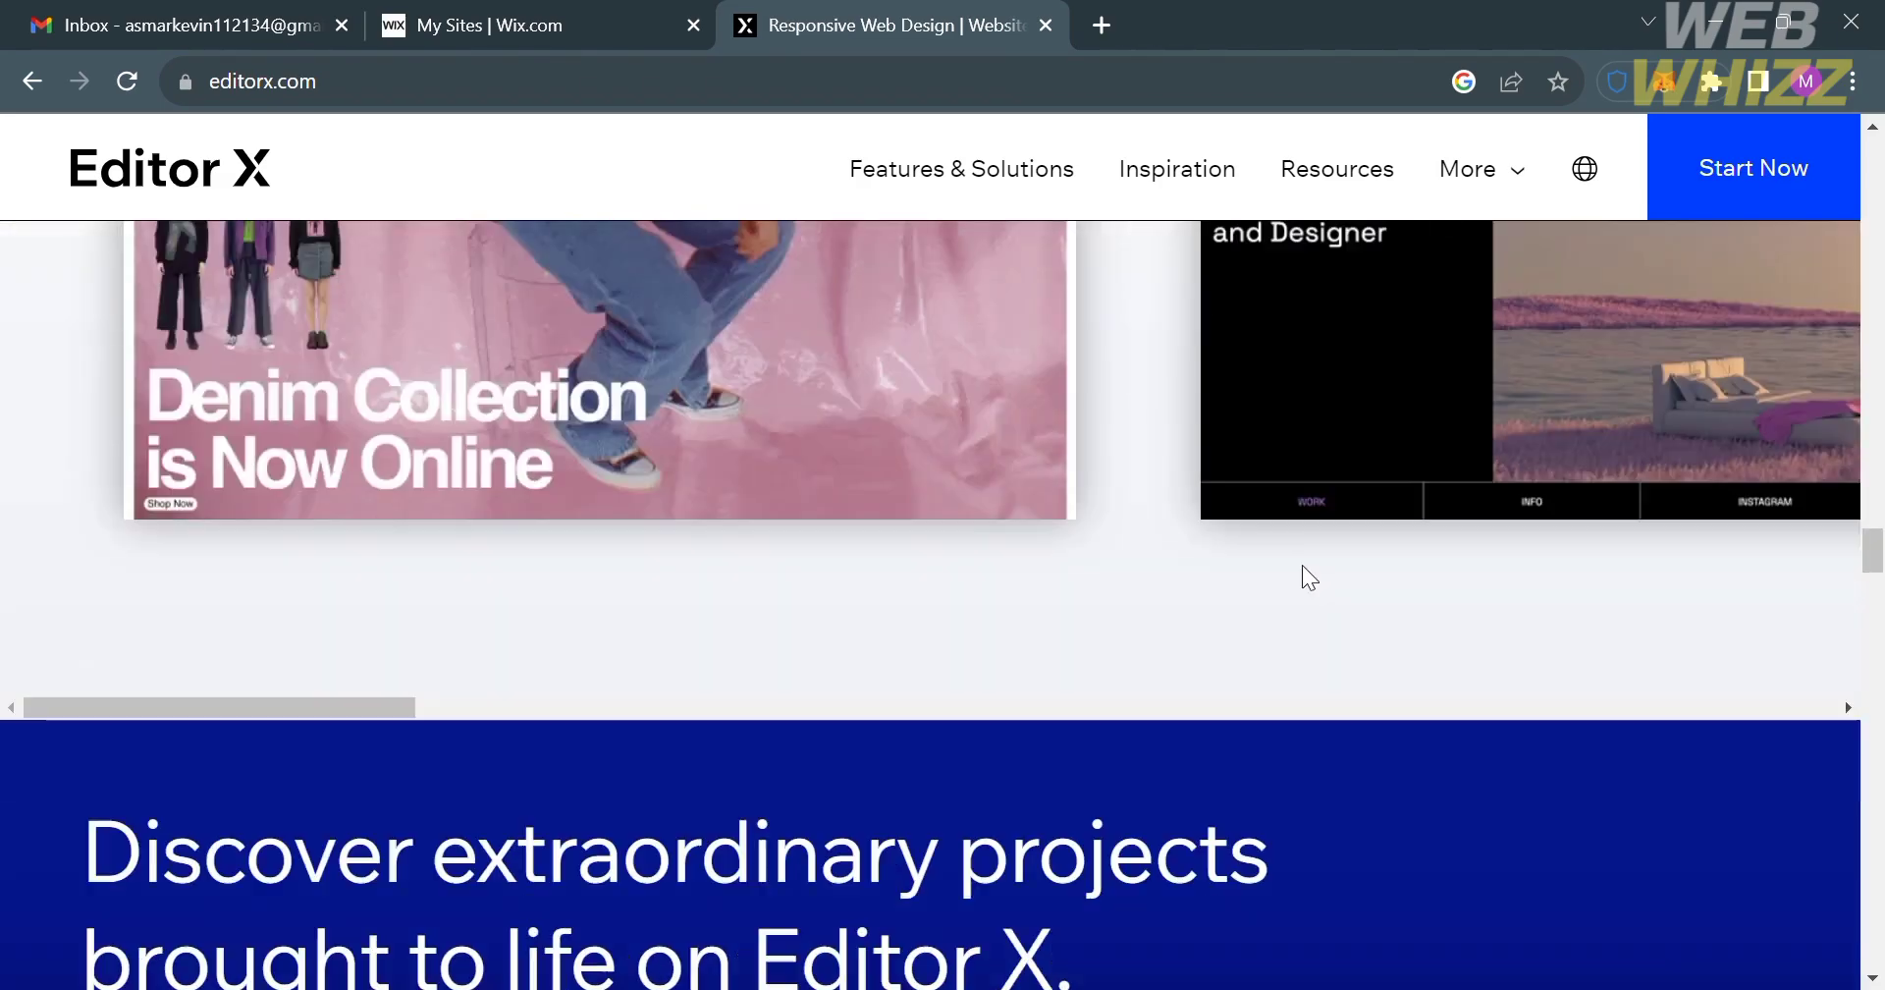
{"action": "scroll", "coordinate": [1302, 564], "scroll_direction": "down", "scroll_amount": 5}
{"action": "scroll", "coordinate": [1303, 568], "scroll_direction": "up", "scroll_amount": 3}
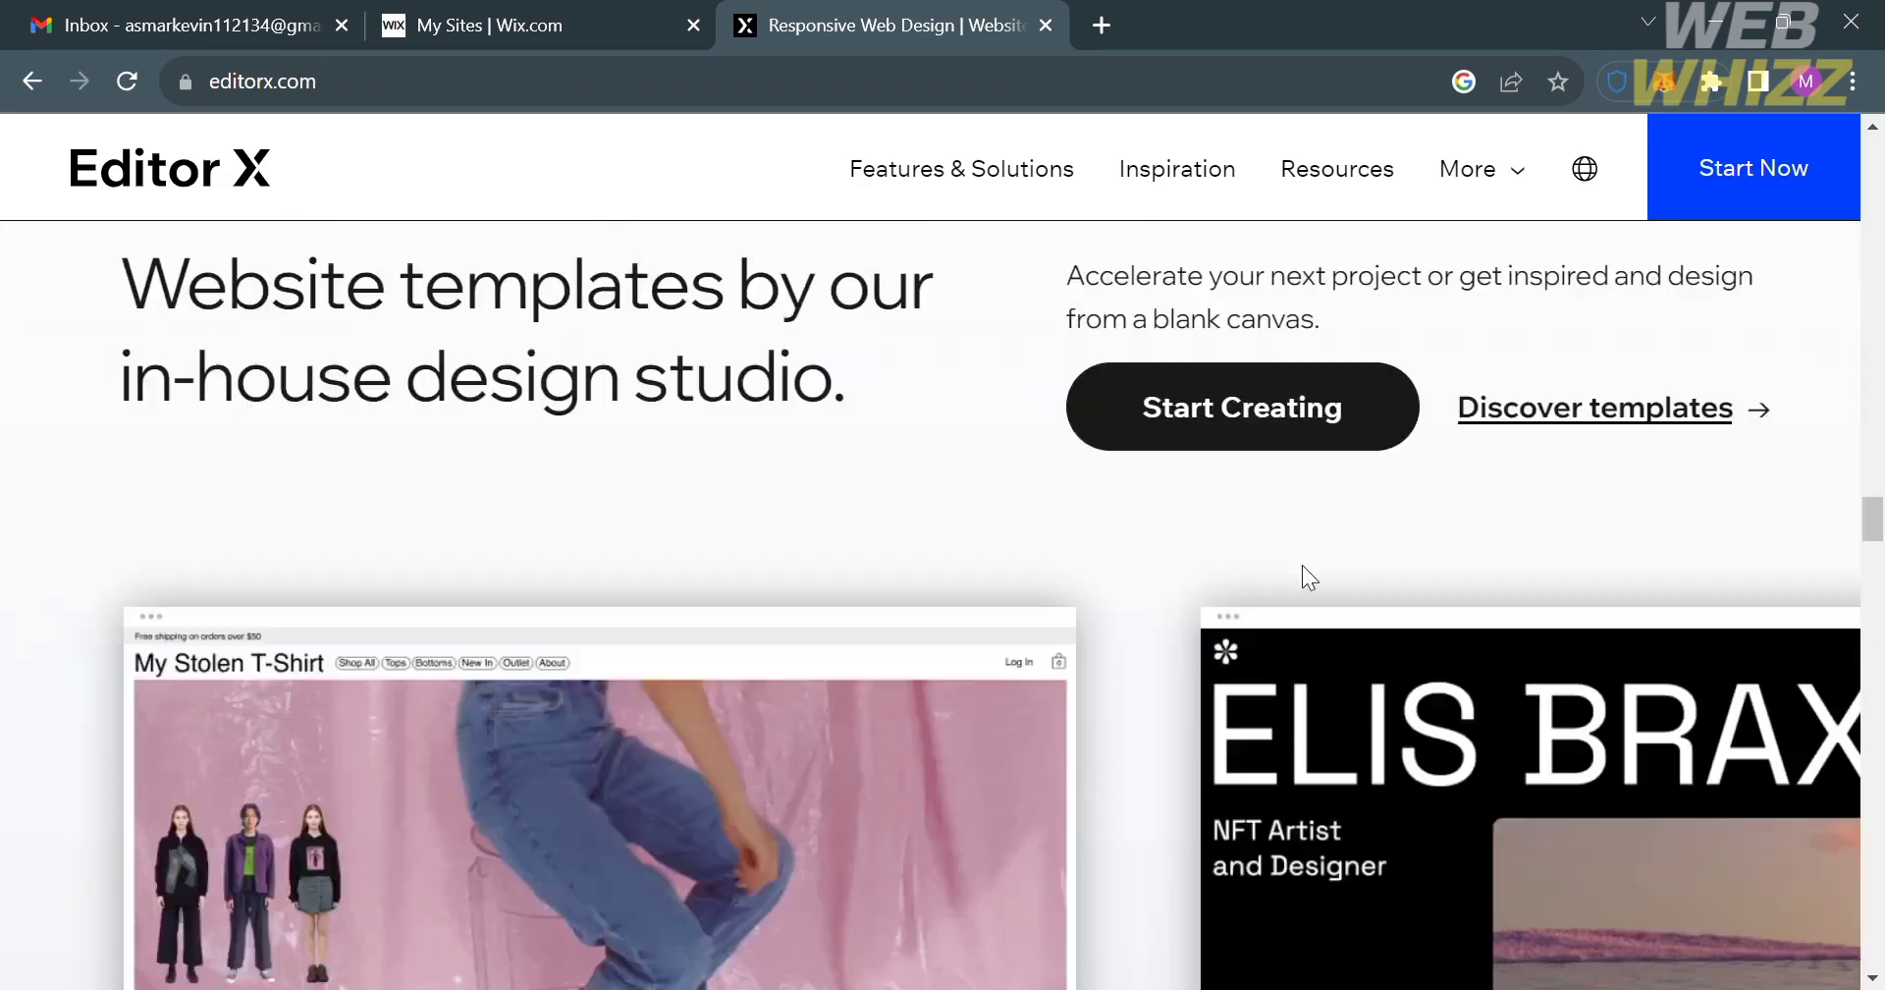
{"action": "scroll", "coordinate": [1303, 567], "scroll_direction": "up", "scroll_amount": 6}
{"action": "scroll", "coordinate": [1314, 579], "scroll_direction": "up", "scroll_amount": 5}
{"action": "scroll", "coordinate": [1307, 577], "scroll_direction": "up", "scroll_amount": 3}
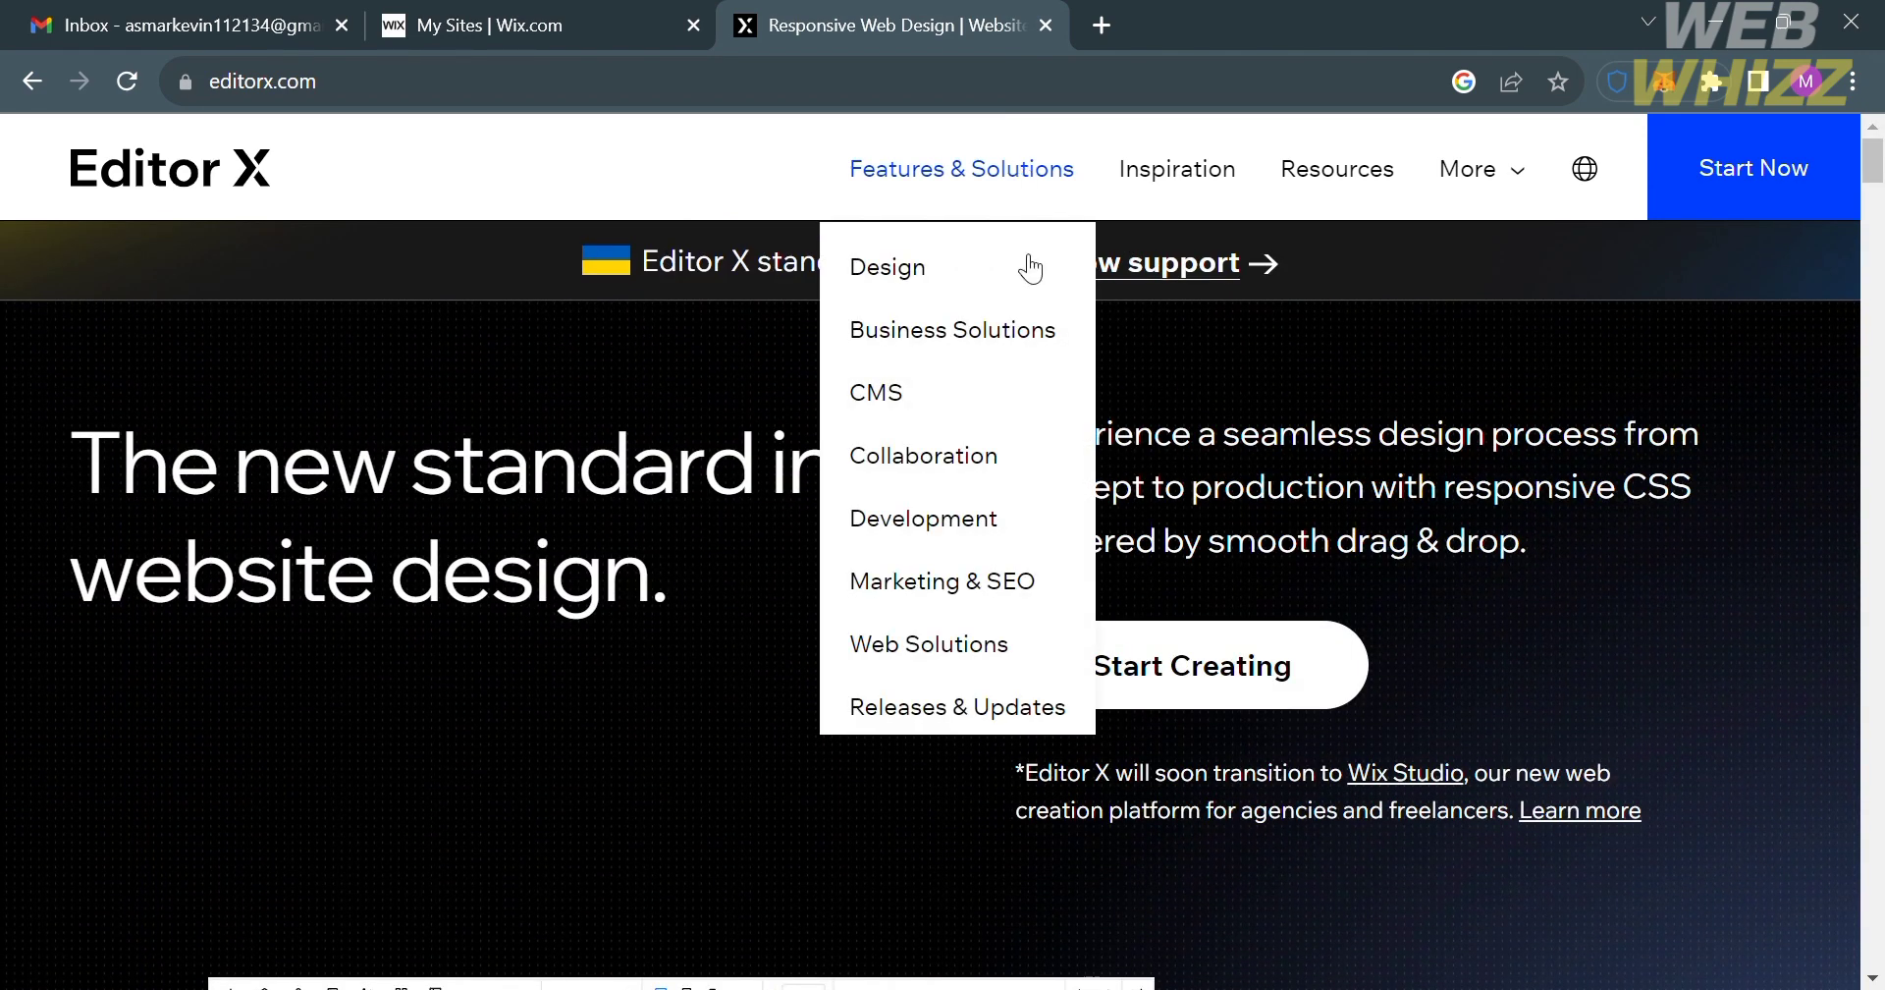
{"action": "mouse_move", "coordinate": [963, 168]}
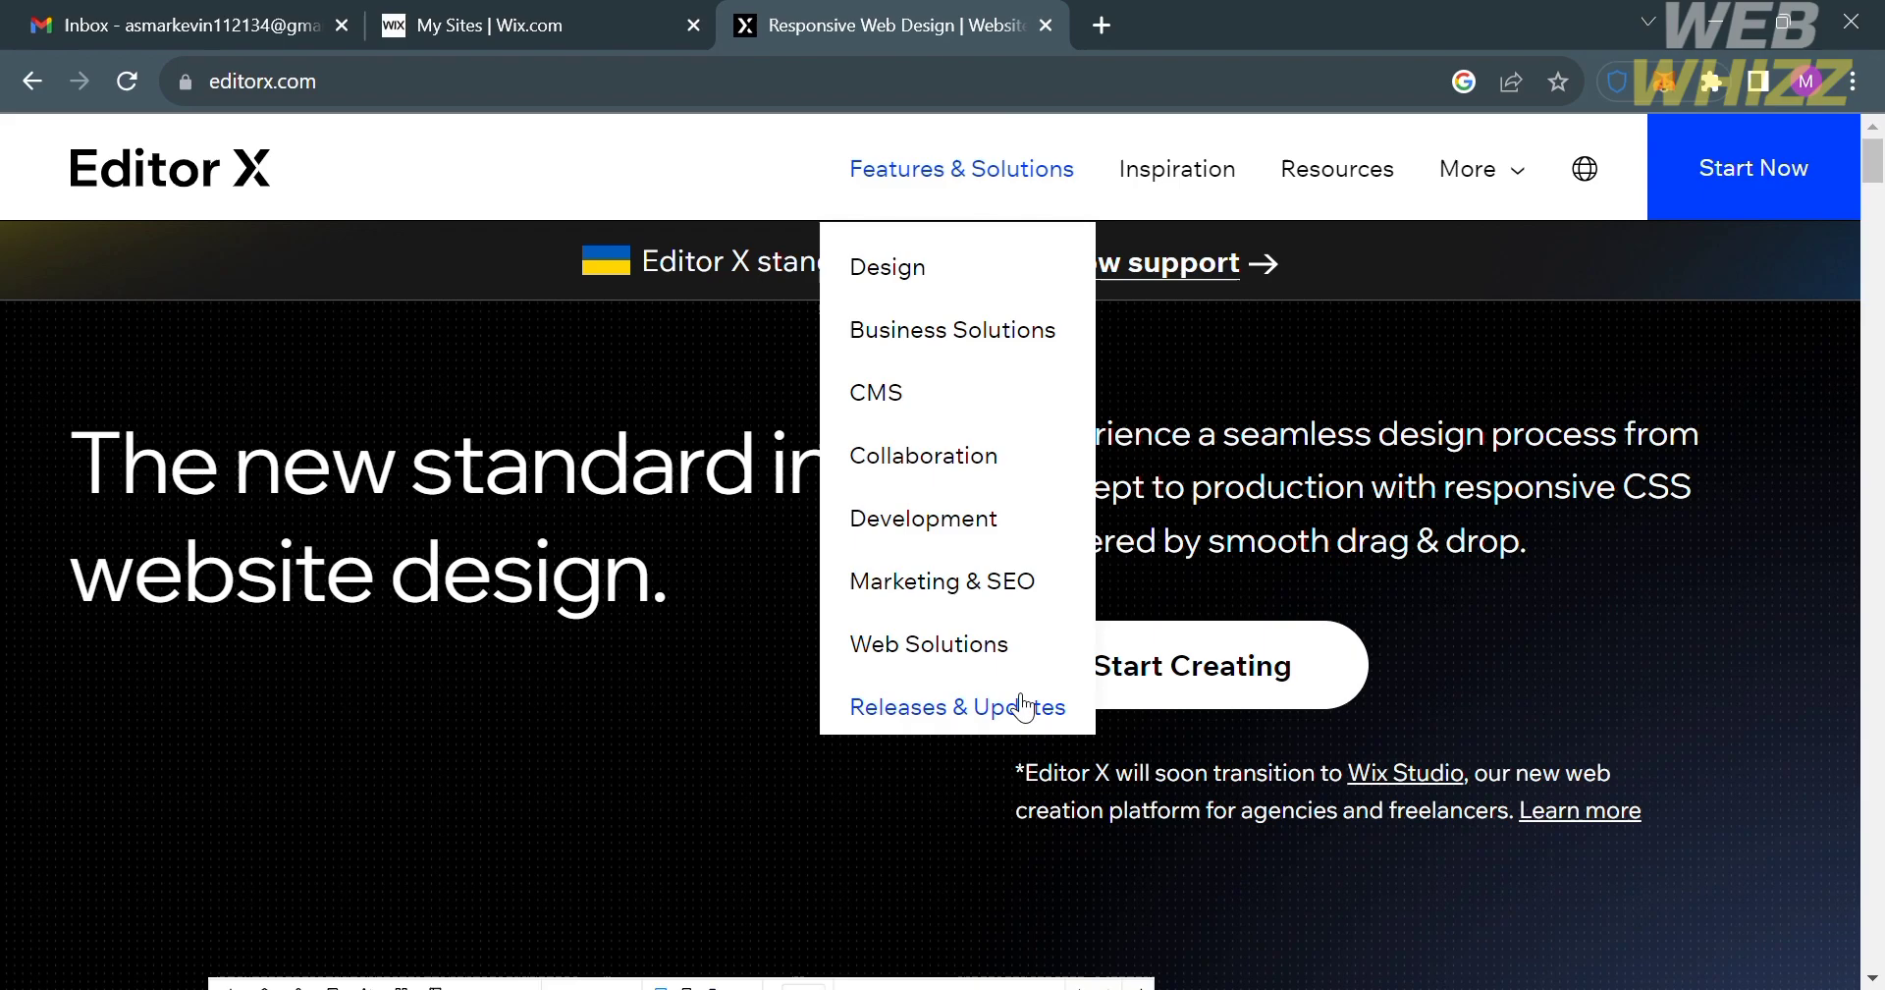
{"action": "scroll", "coordinate": [1356, 853], "scroll_direction": "down", "scroll_amount": 5}
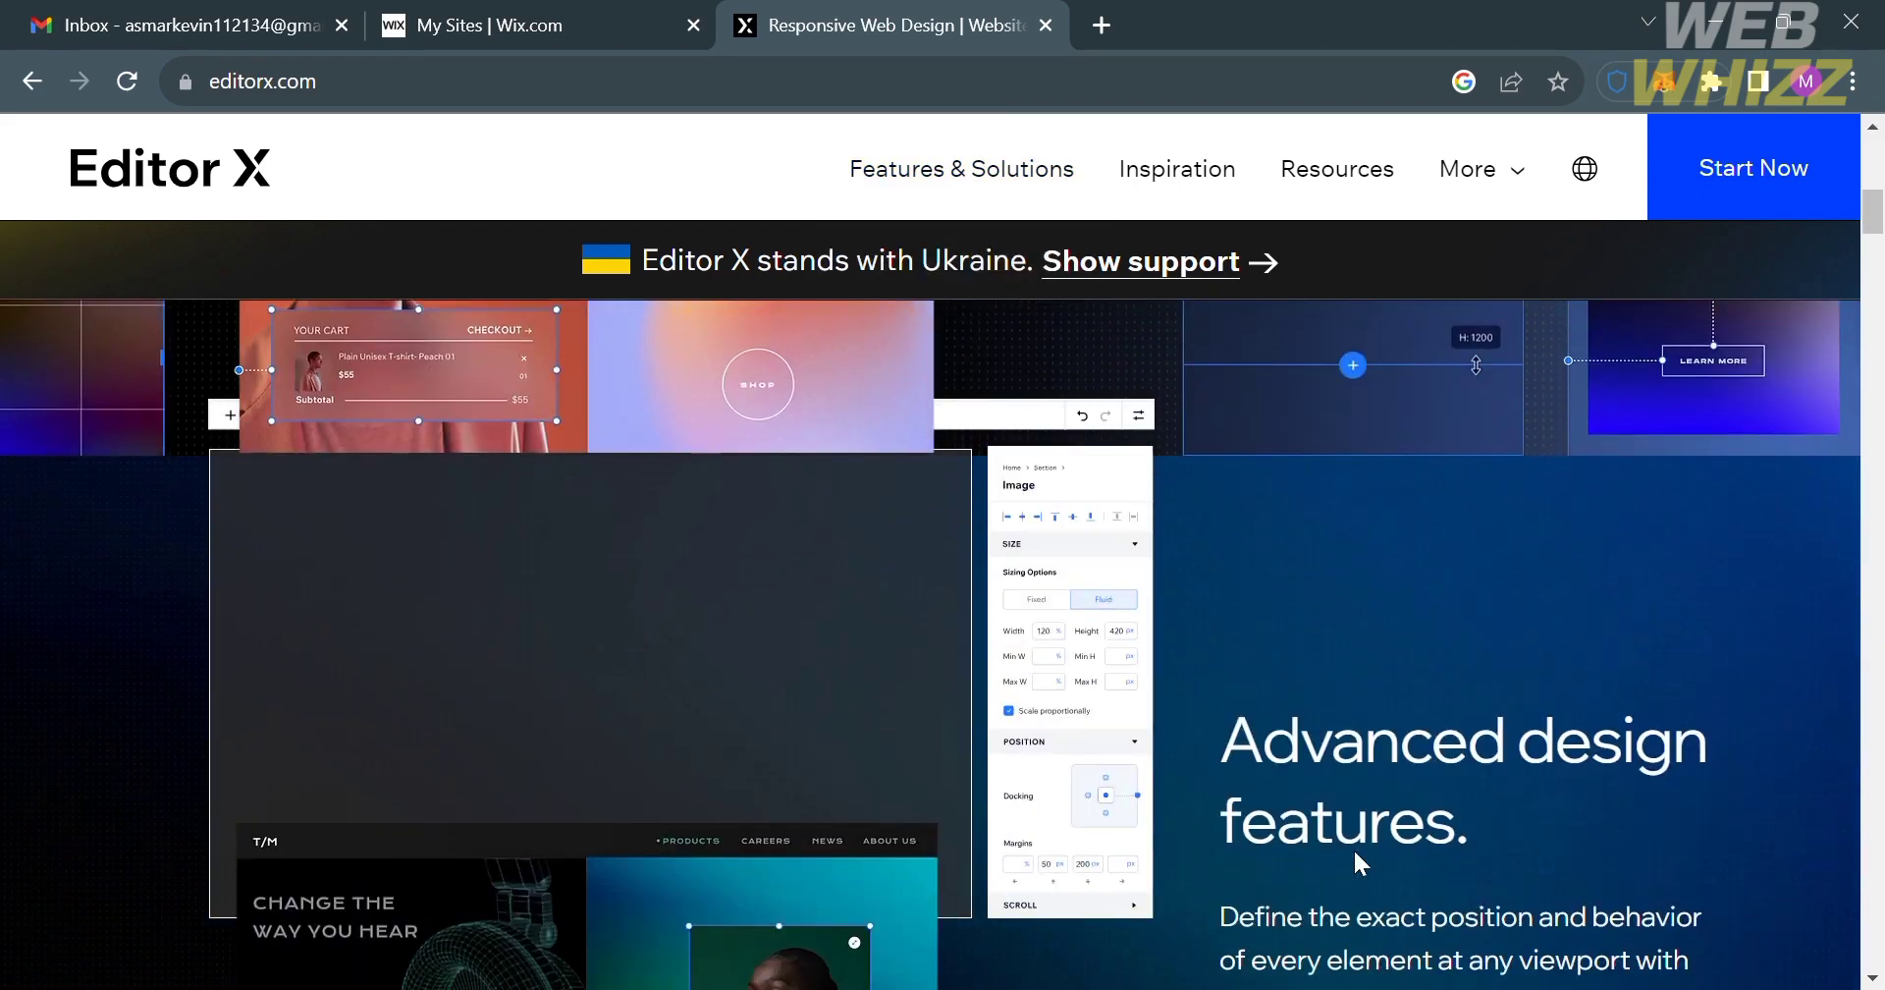
{"action": "scroll", "coordinate": [1355, 853], "scroll_direction": "down", "scroll_amount": 5}
{"action": "scroll", "coordinate": [1355, 852], "scroll_direction": "down", "scroll_amount": 5}
{"action": "scroll", "coordinate": [1360, 862], "scroll_direction": "down", "scroll_amount": 5}
{"action": "scroll", "coordinate": [1360, 862], "scroll_direction": "down", "scroll_amount": 3}
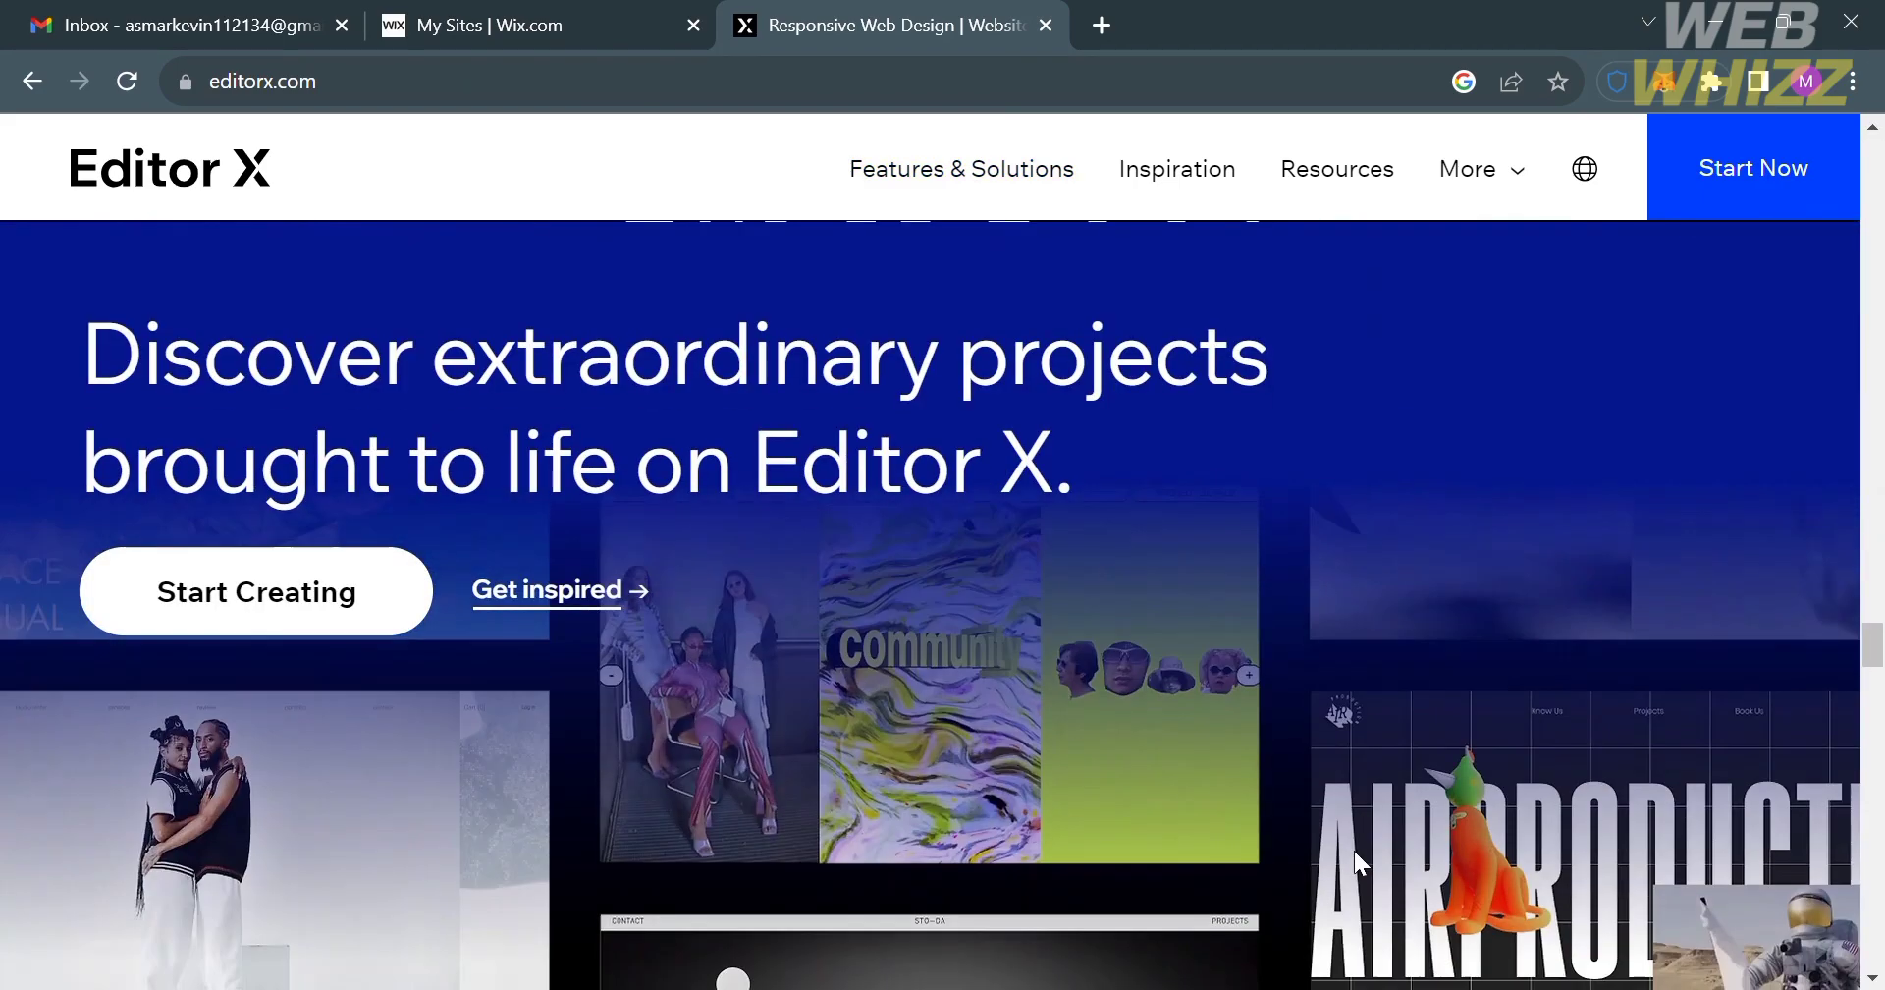
{"action": "scroll", "coordinate": [1360, 862], "scroll_direction": "down", "scroll_amount": 3}
{"action": "scroll", "coordinate": [1360, 862], "scroll_direction": "down", "scroll_amount": 5}
{"action": "scroll", "coordinate": [1366, 866], "scroll_direction": "down", "scroll_amount": 2}
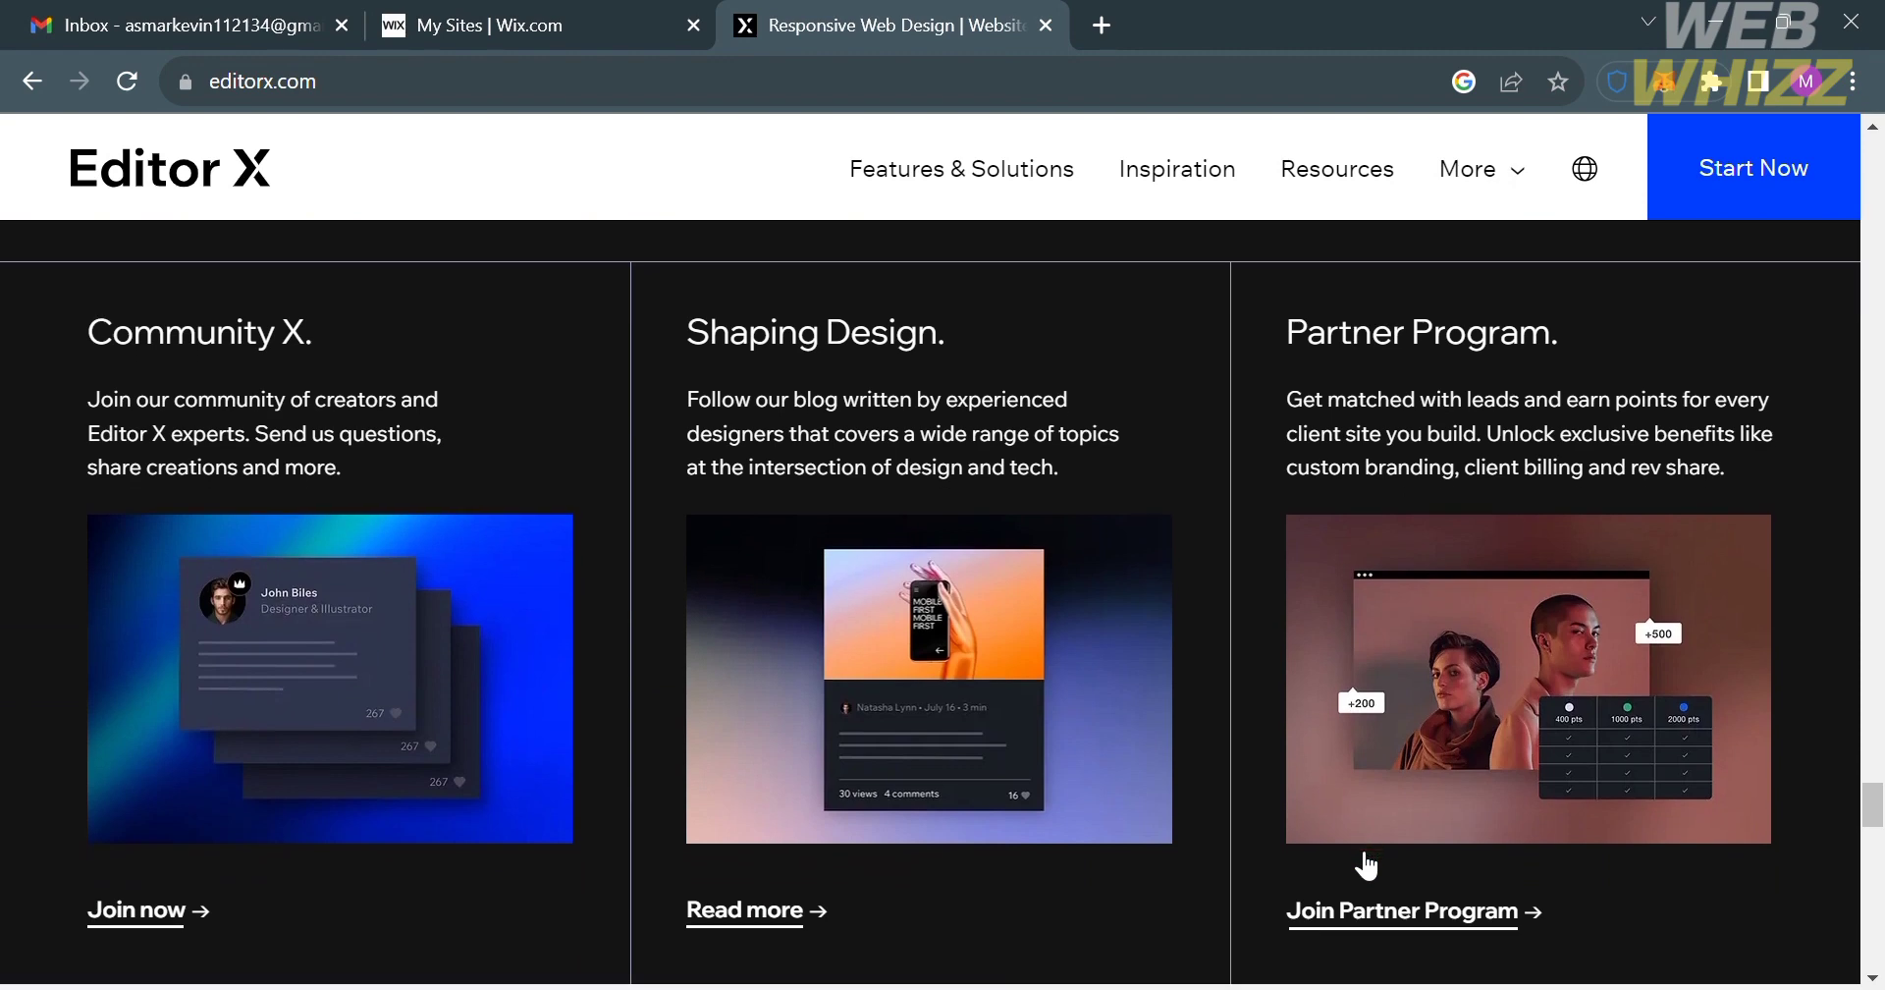
{"action": "scroll", "coordinate": [1360, 854], "scroll_direction": "down", "scroll_amount": 5}
{"action": "scroll", "coordinate": [1365, 859], "scroll_direction": "down", "scroll_amount": 3}
{"action": "scroll", "coordinate": [1365, 864], "scroll_direction": "down", "scroll_amount": 1}
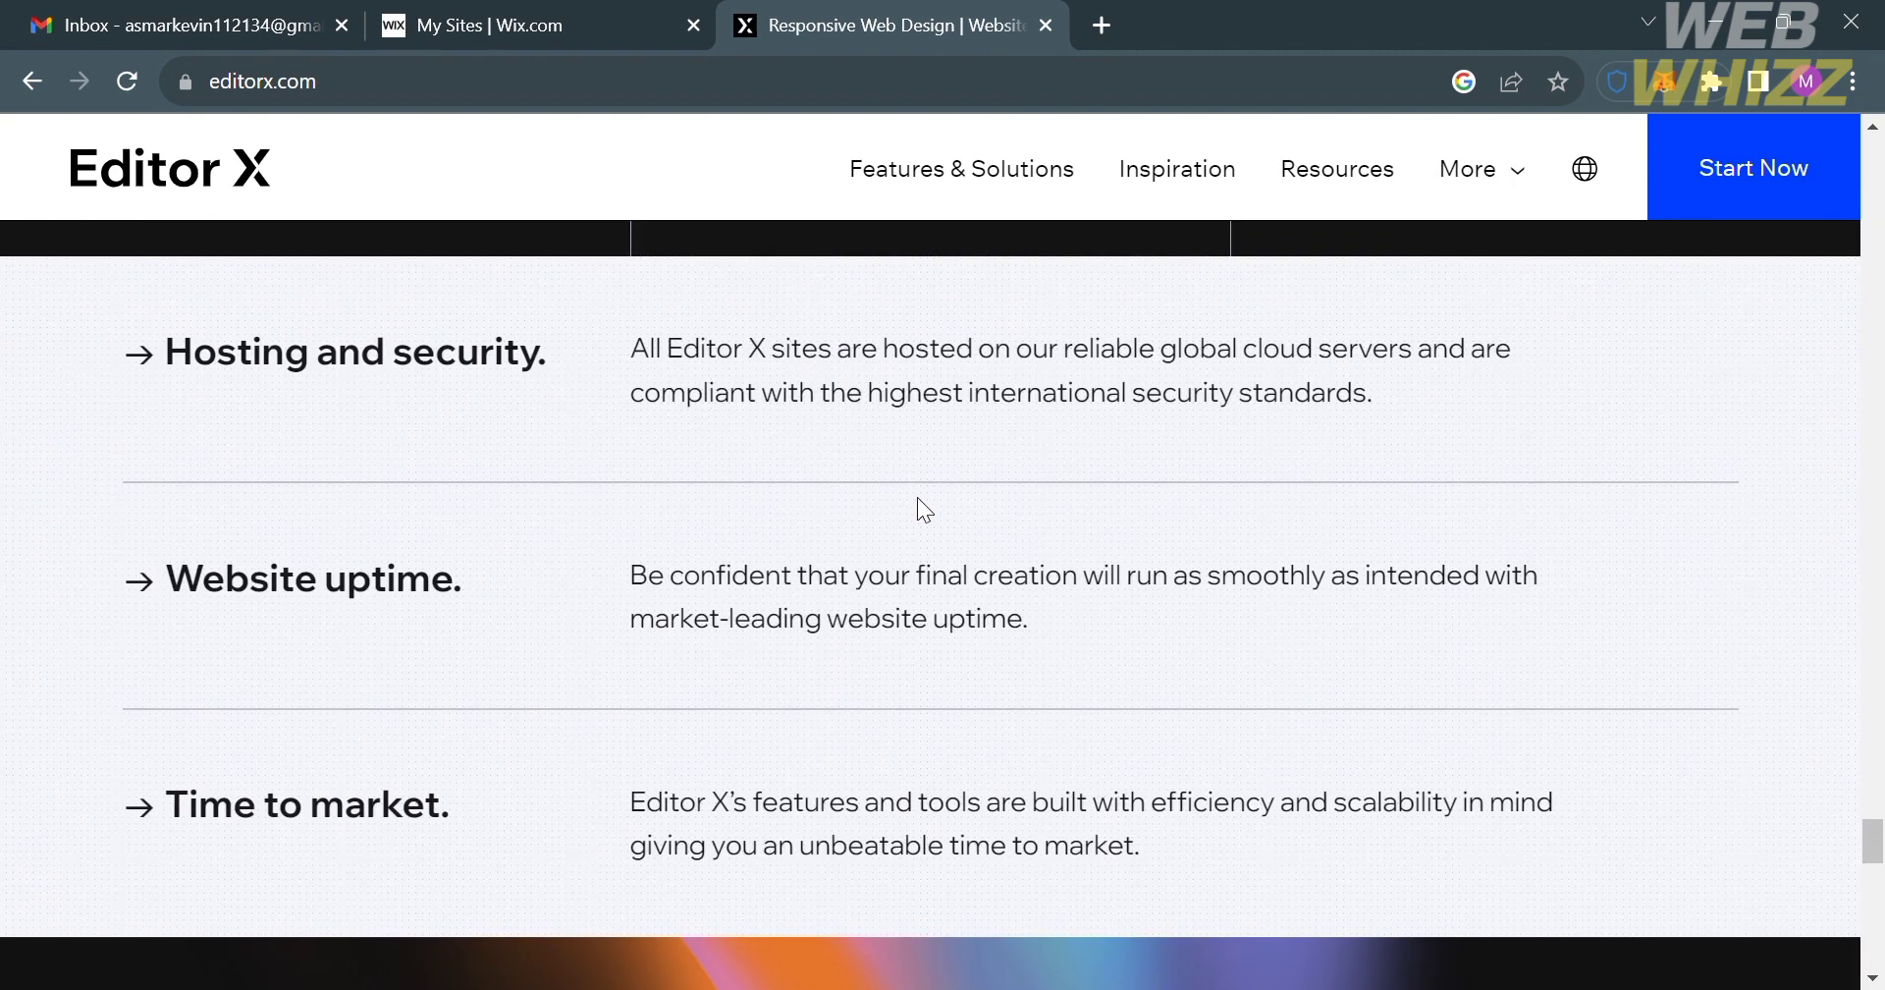
{"action": "scroll", "coordinate": [922, 508], "scroll_direction": "down", "scroll_amount": 10}
{"action": "scroll", "coordinate": [923, 508], "scroll_direction": "down", "scroll_amount": 6}
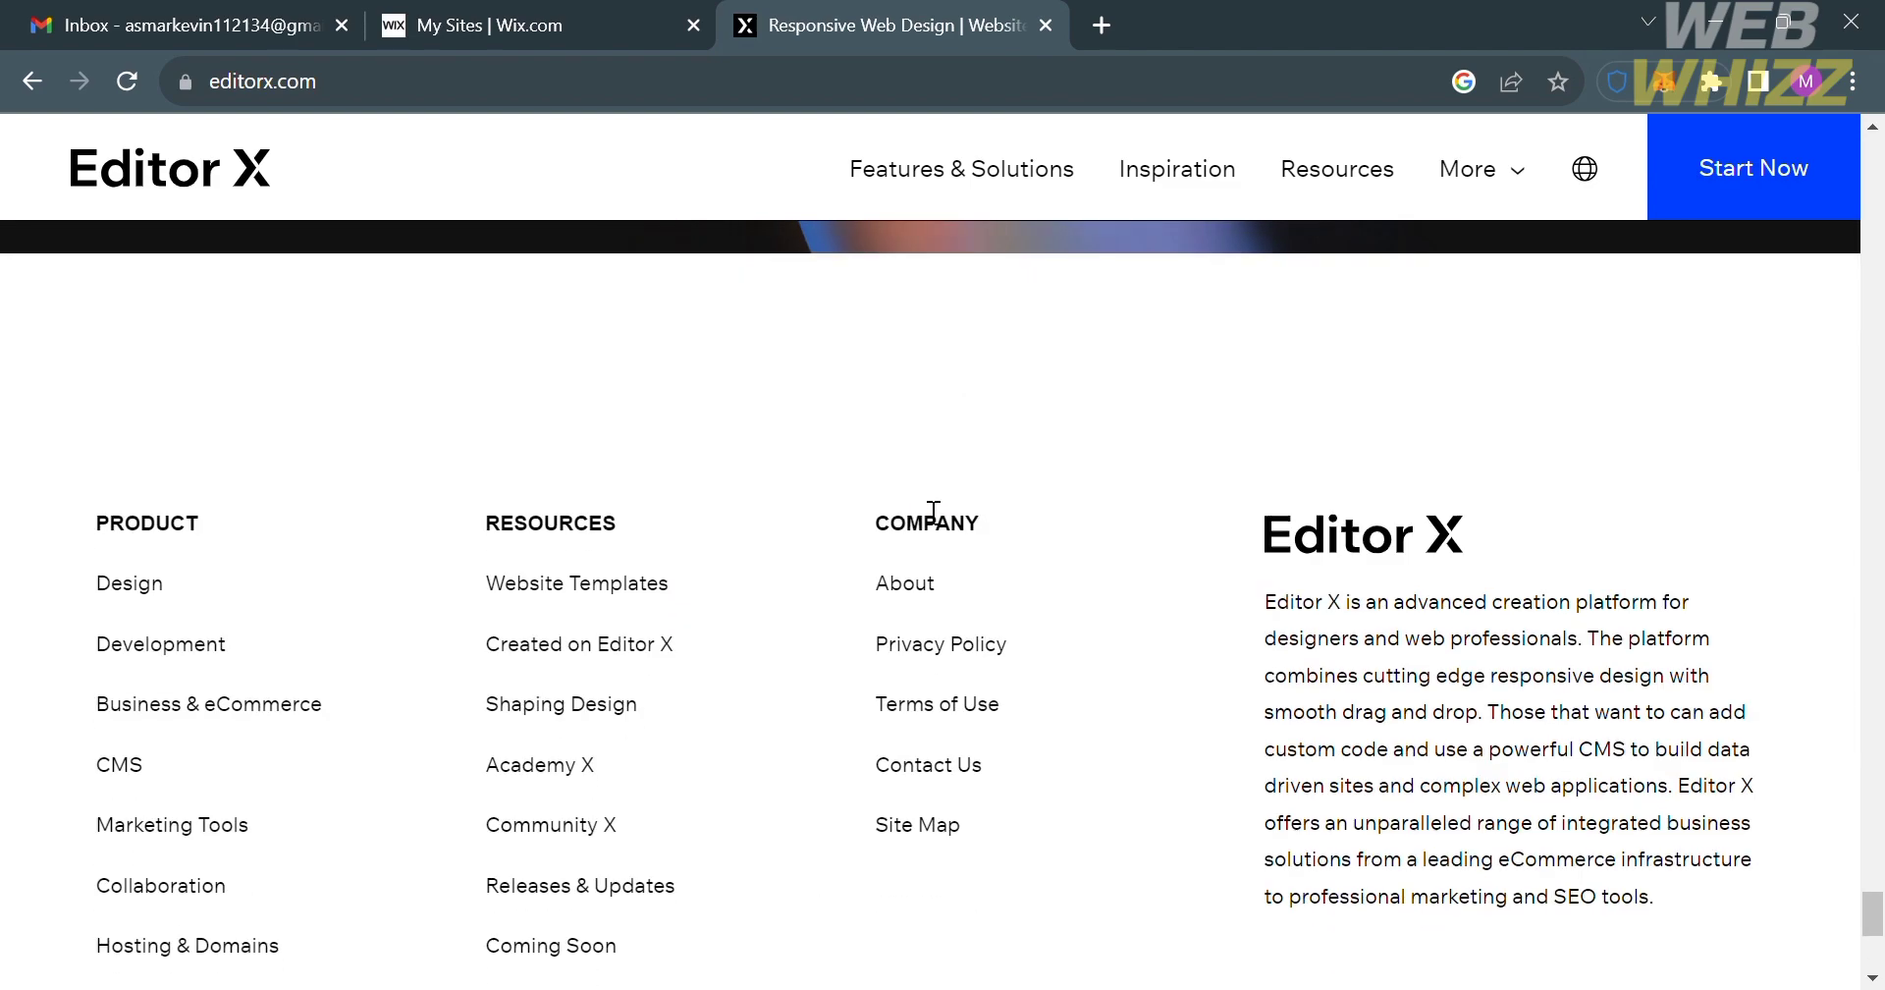
{"action": "scroll", "coordinate": [933, 511], "scroll_direction": "down", "scroll_amount": 3}
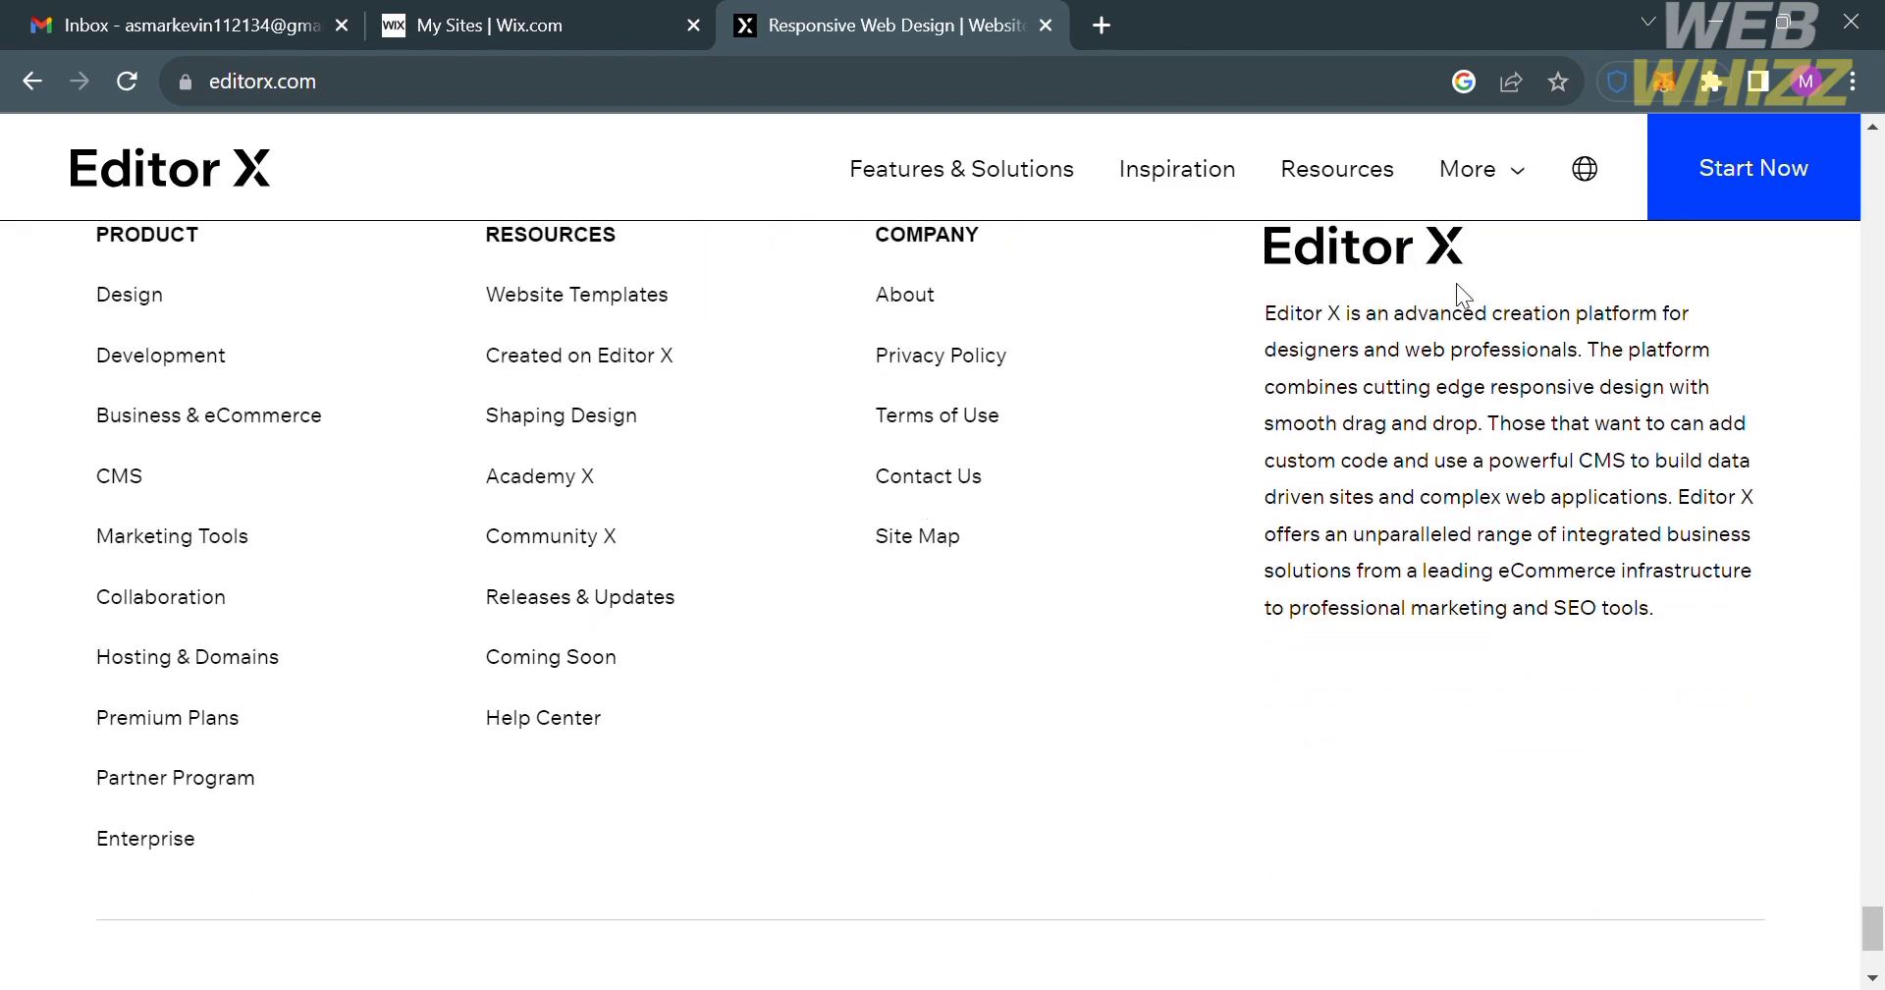
{"action": "scroll", "coordinate": [1594, 543], "scroll_direction": "up", "scroll_amount": 1}
{"action": "scroll", "coordinate": [1594, 543], "scroll_direction": "up", "scroll_amount": 1}
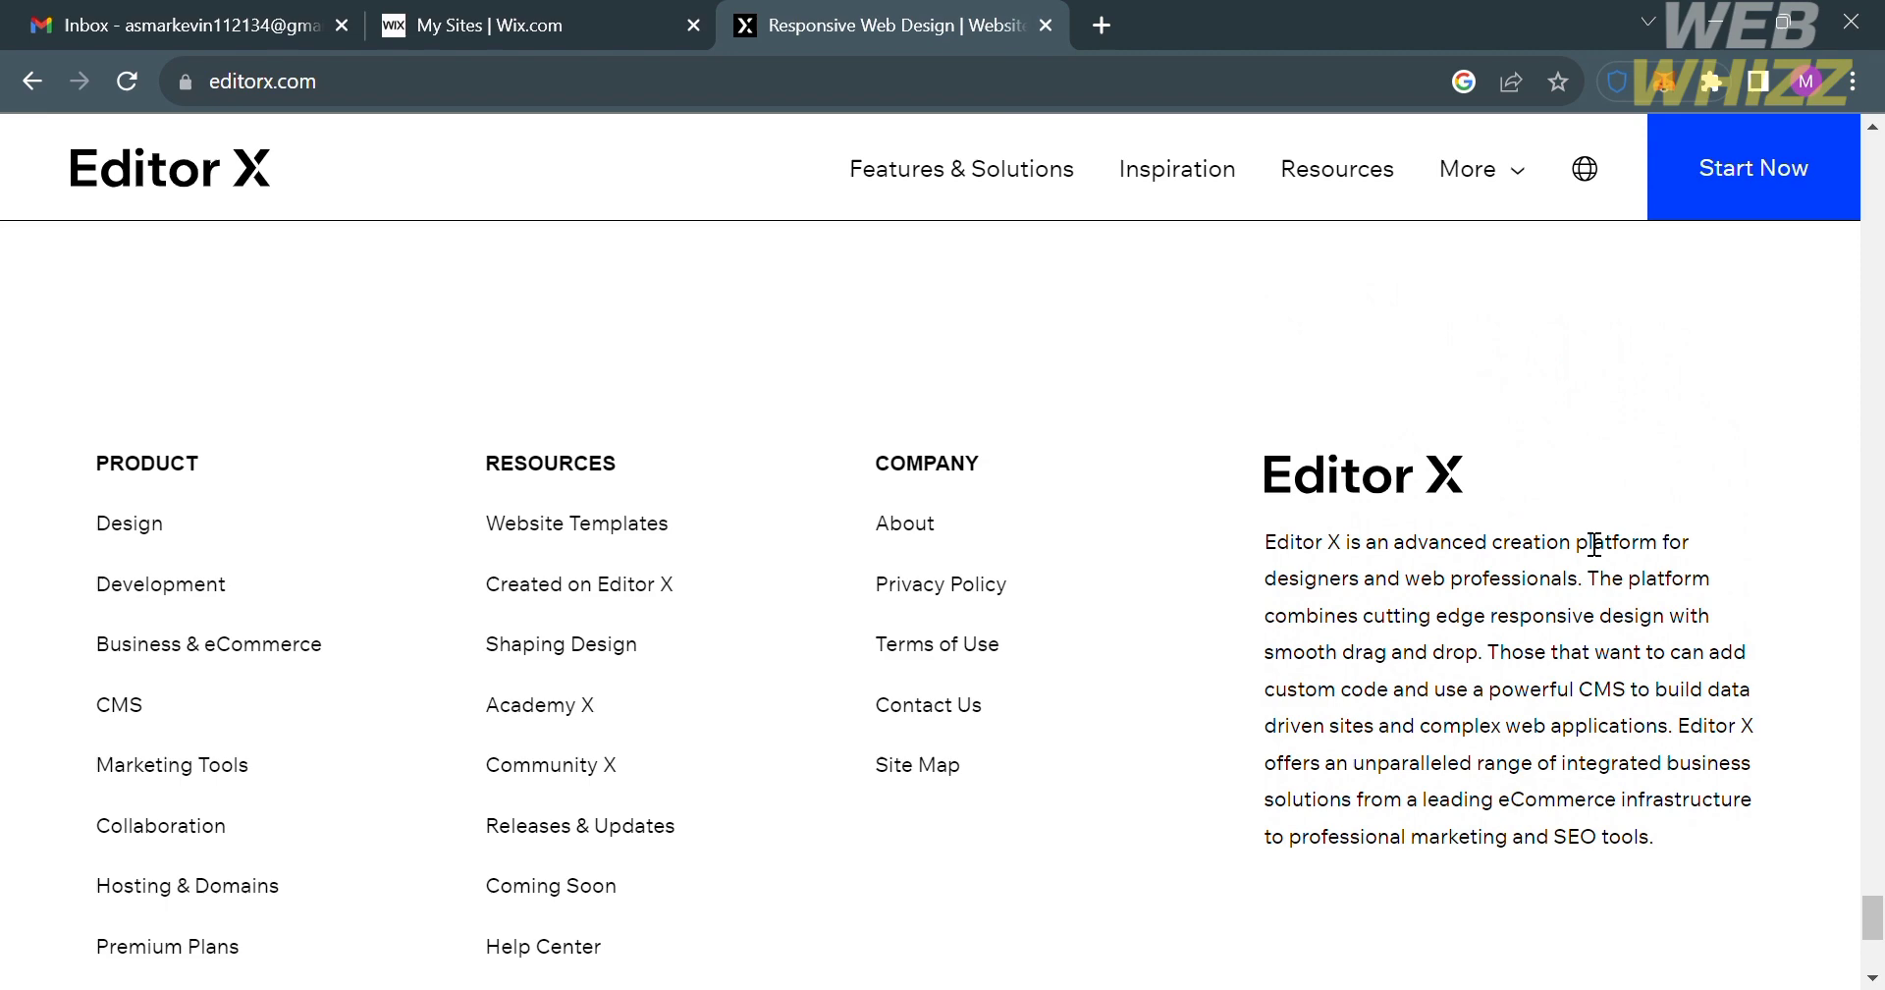
{"action": "scroll", "coordinate": [1594, 543], "scroll_direction": "up", "scroll_amount": 1}
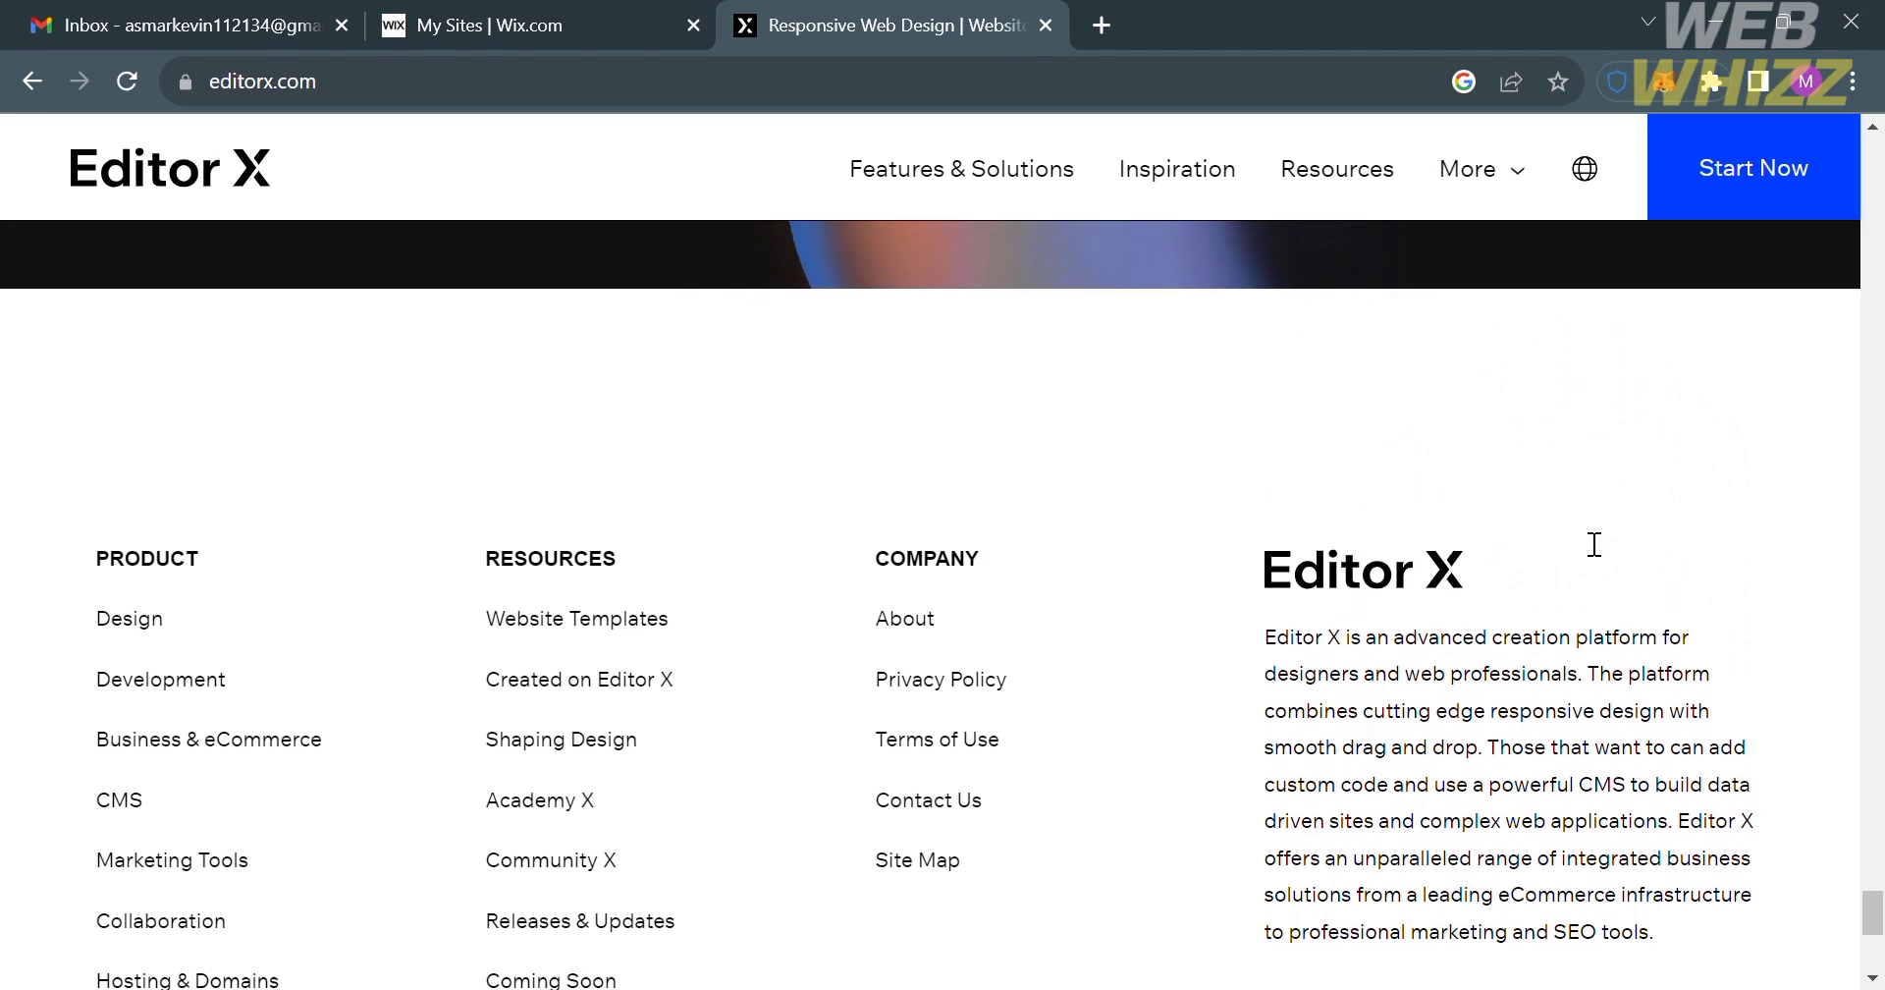
{"action": "scroll", "coordinate": [1594, 543], "scroll_direction": "down", "scroll_amount": 2}
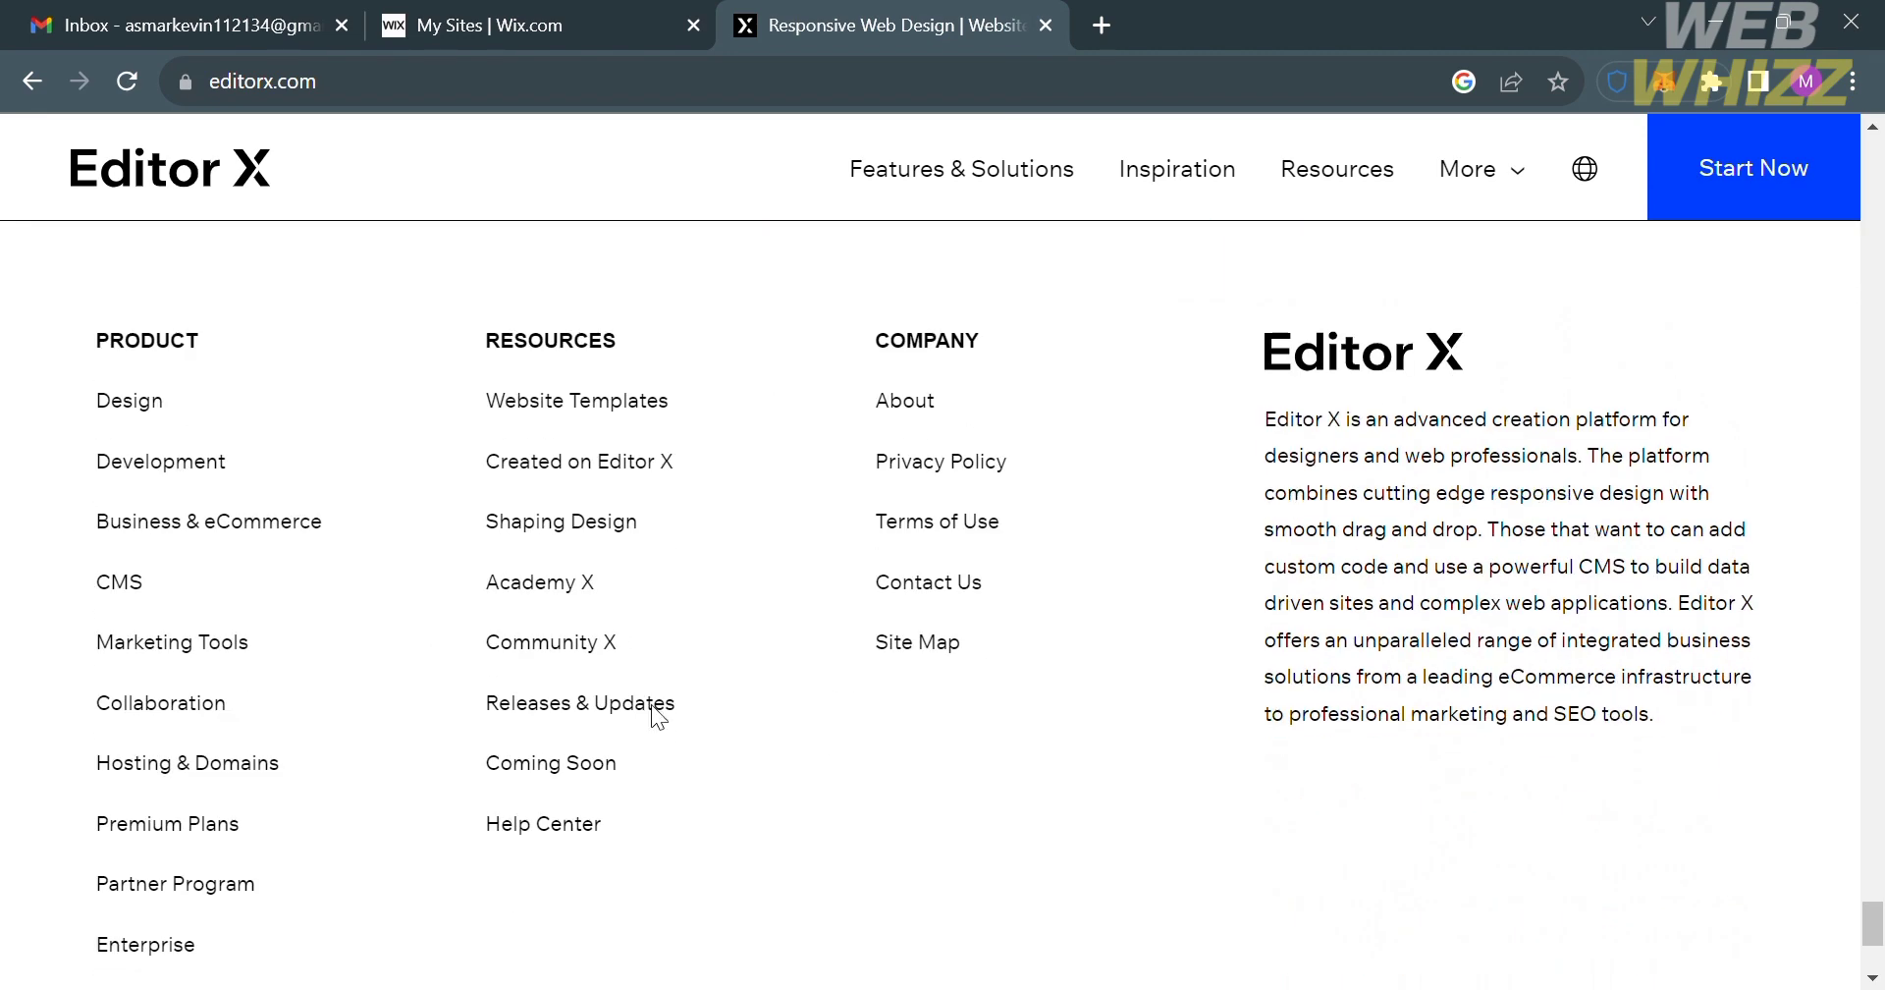
{"action": "scroll", "coordinate": [1522, 513], "scroll_direction": "up", "scroll_amount": 10}
{"action": "scroll", "coordinate": [1517, 506], "scroll_direction": "up", "scroll_amount": 10}
{"action": "scroll", "coordinate": [1514, 503], "scroll_direction": "up", "scroll_amount": 10}
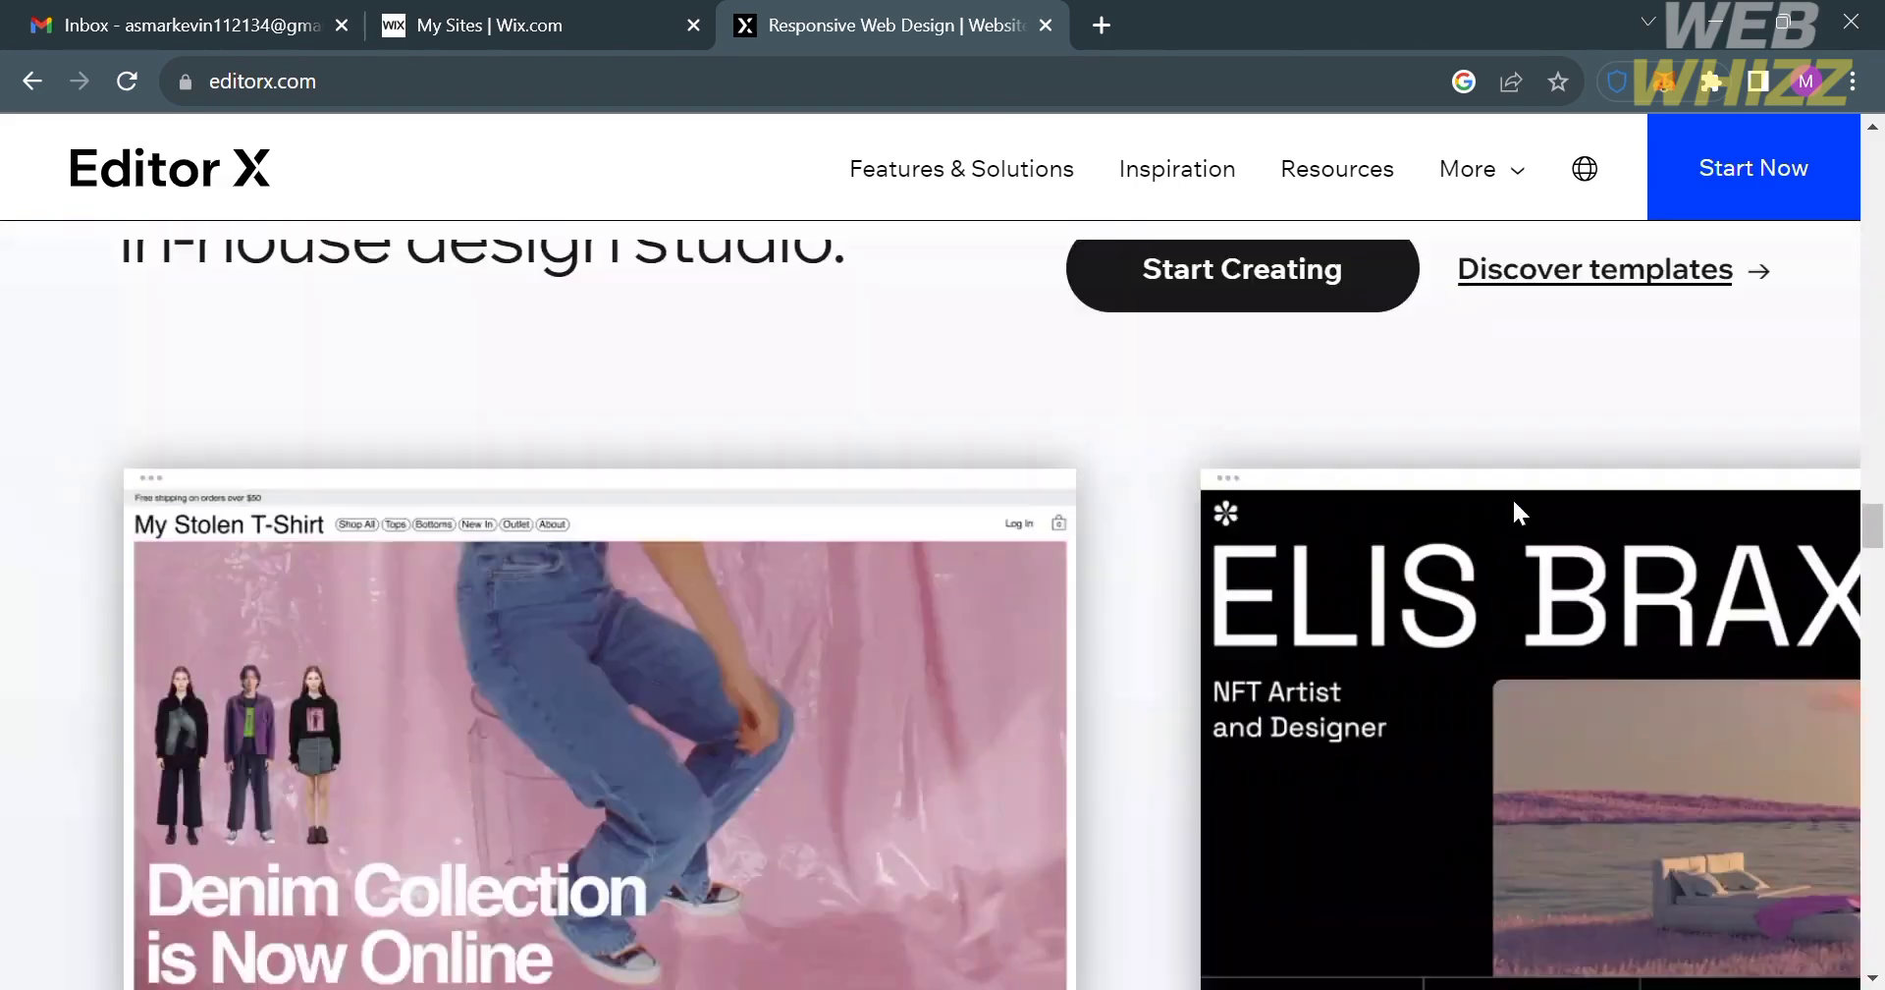
{"action": "scroll", "coordinate": [1514, 503], "scroll_direction": "up", "scroll_amount": 10}
{"action": "scroll", "coordinate": [1514, 502], "scroll_direction": "up", "scroll_amount": 10}
{"action": "scroll", "coordinate": [1514, 503], "scroll_direction": "up", "scroll_amount": 10}
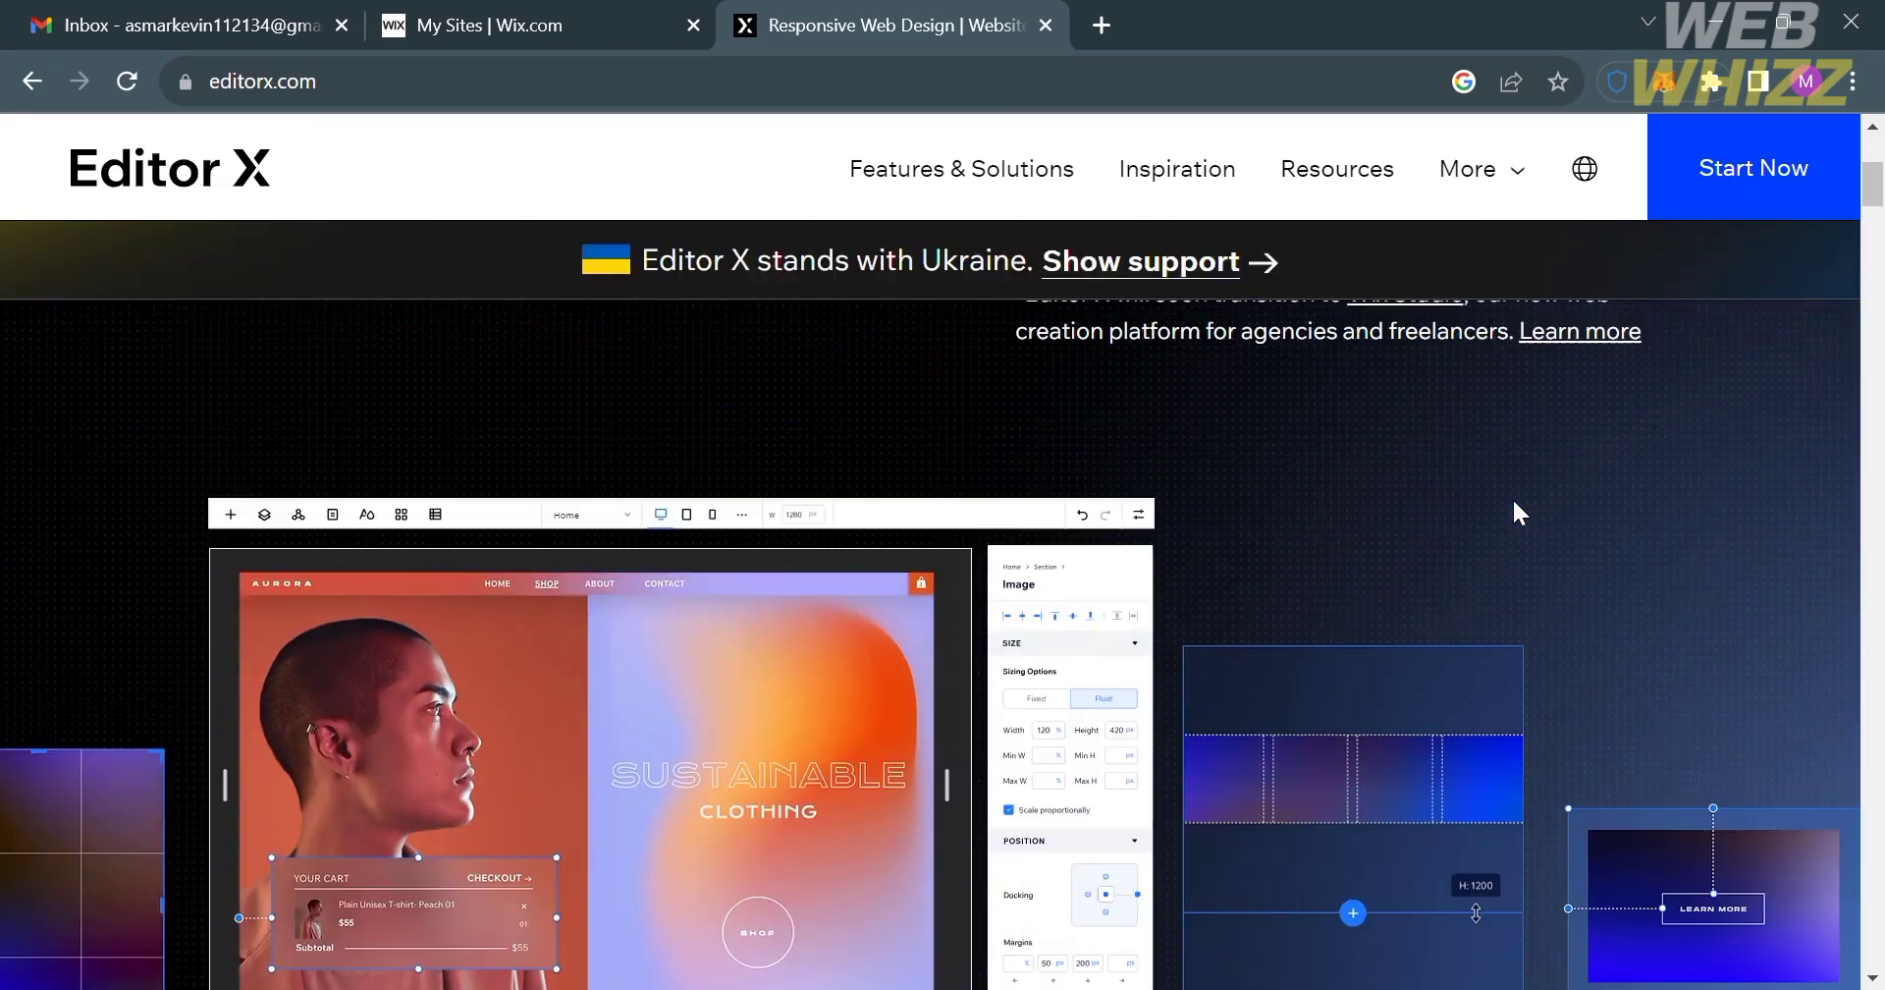
Step: Start a new Editor X site and sign in, briefly glancing at the Wix sites tab
{"action": "left_click", "coordinate": [1755, 204]}
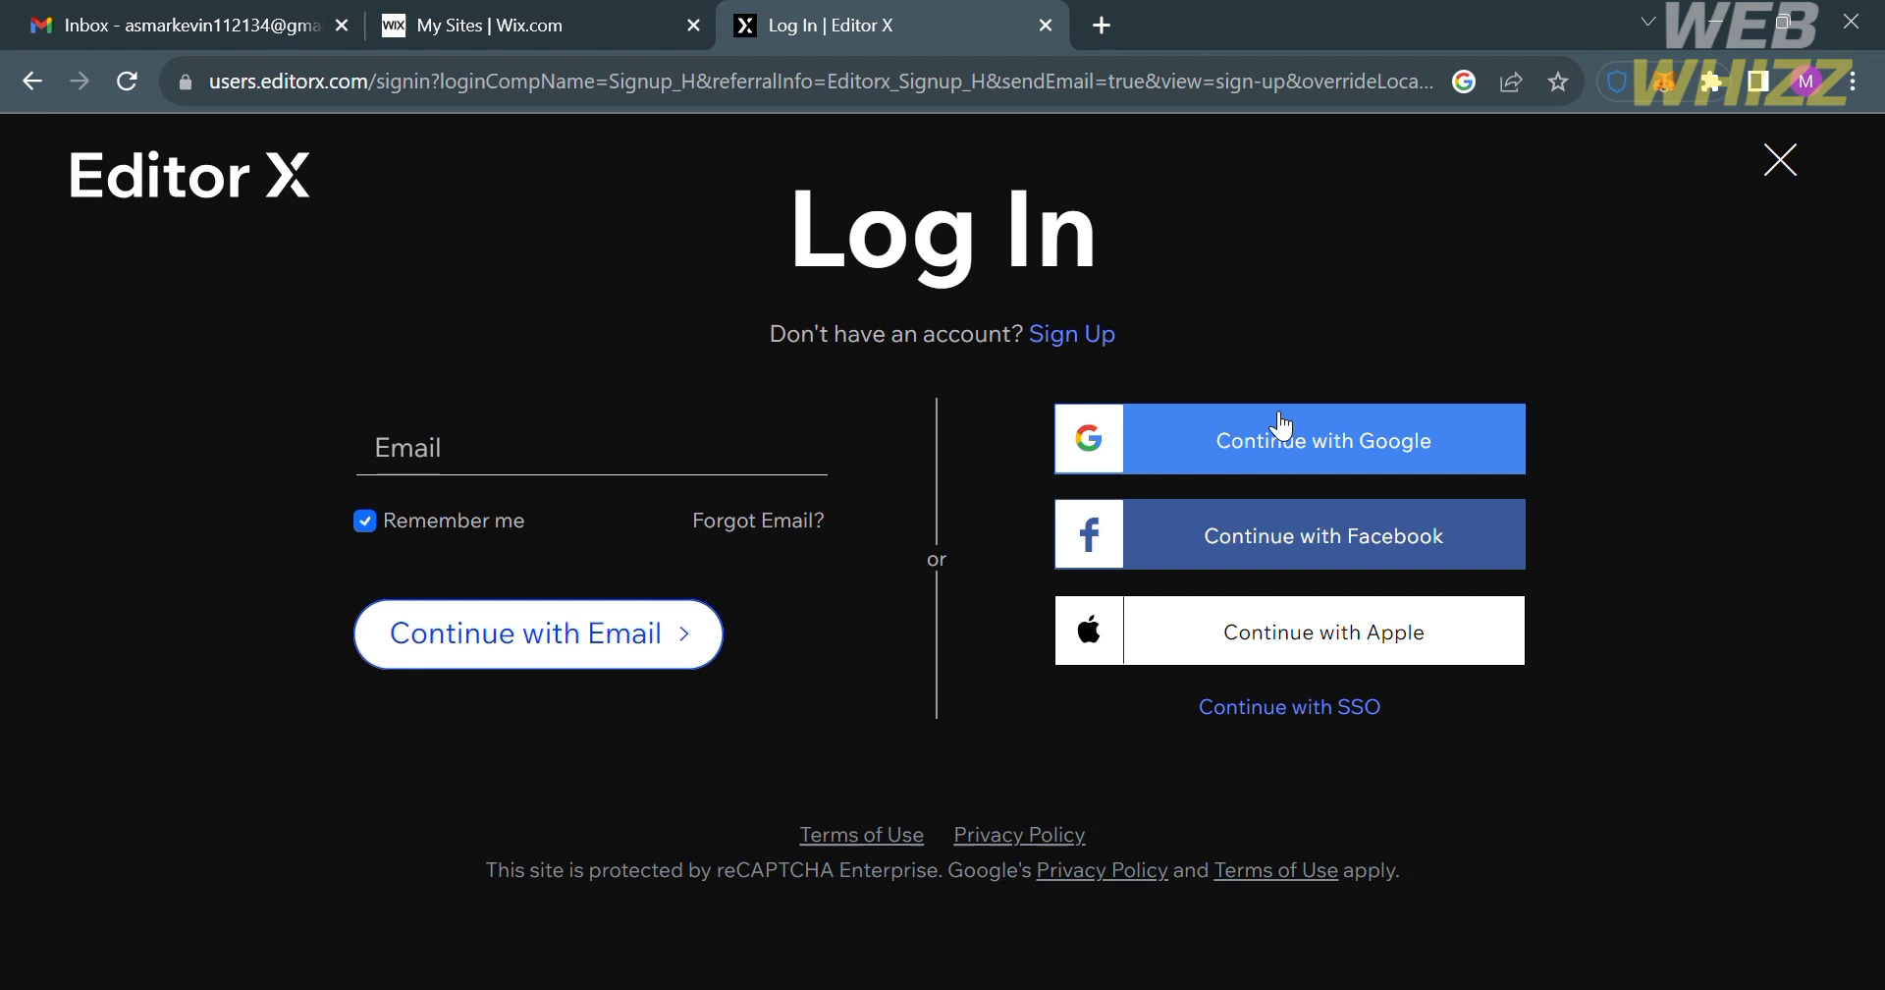
{"action": "left_click", "coordinate": [581, 14]}
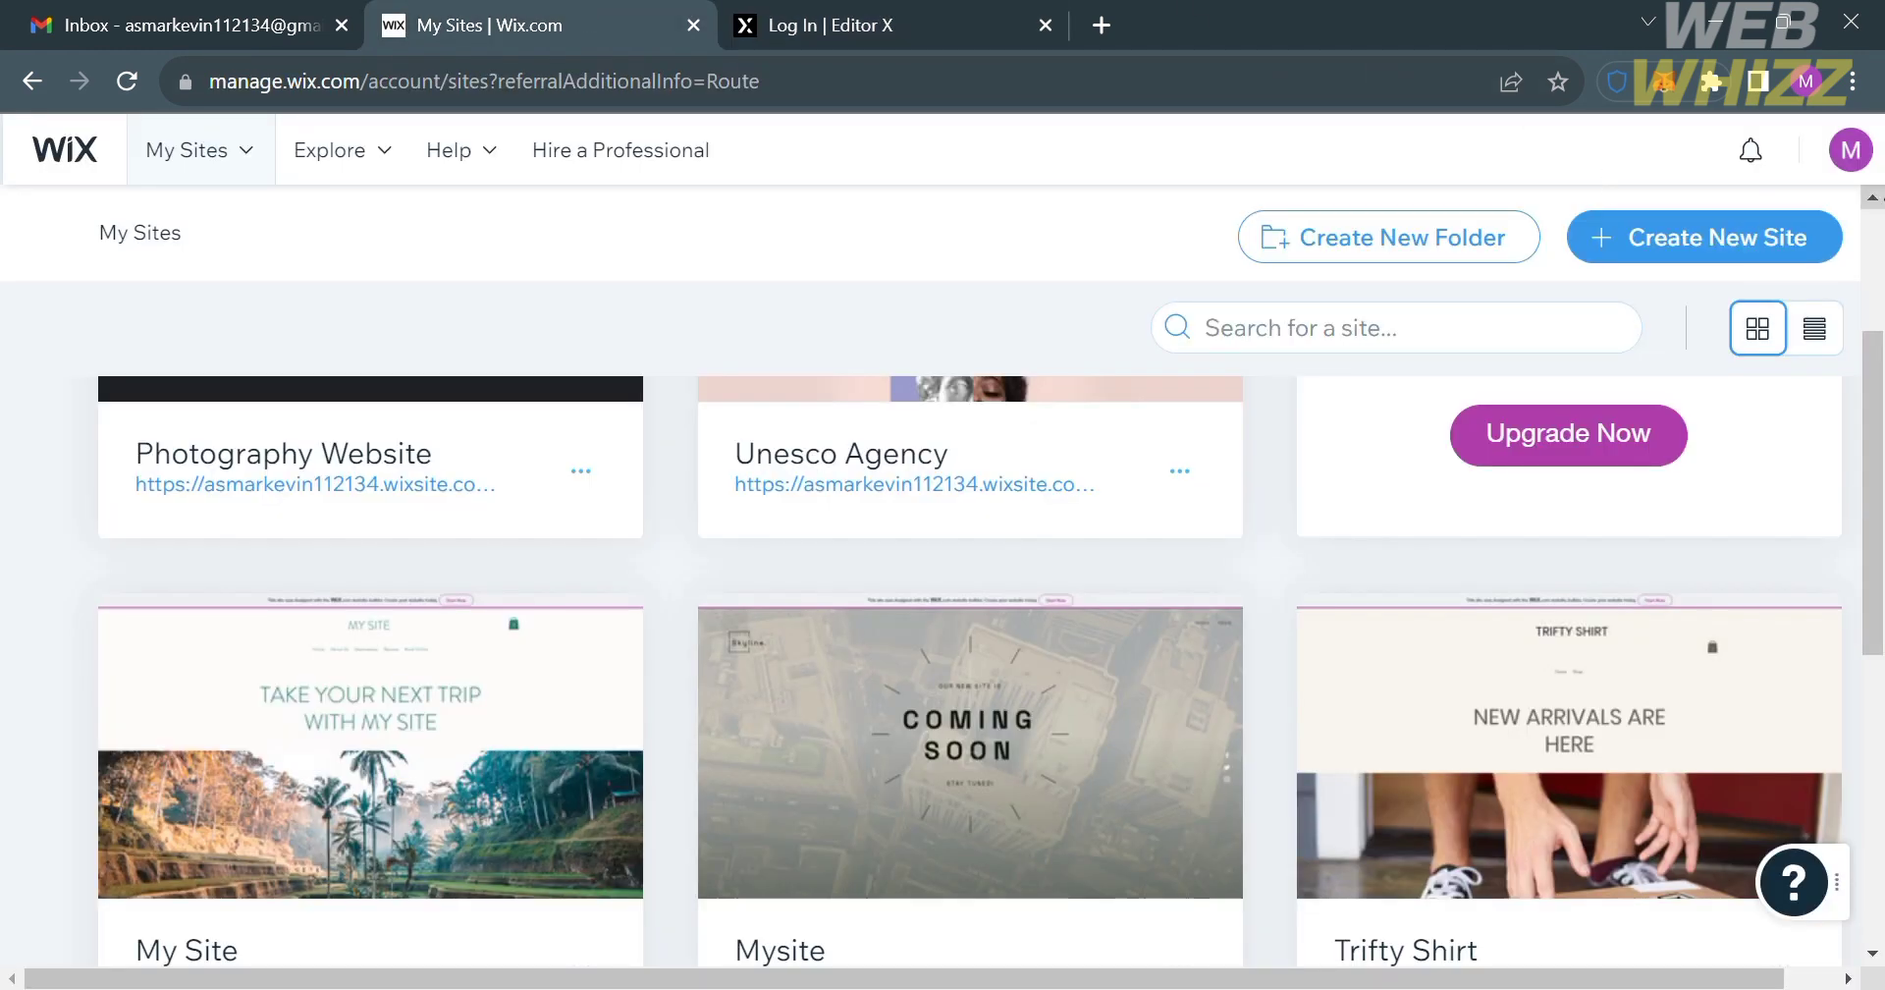
{"action": "left_click", "coordinate": [868, 14]}
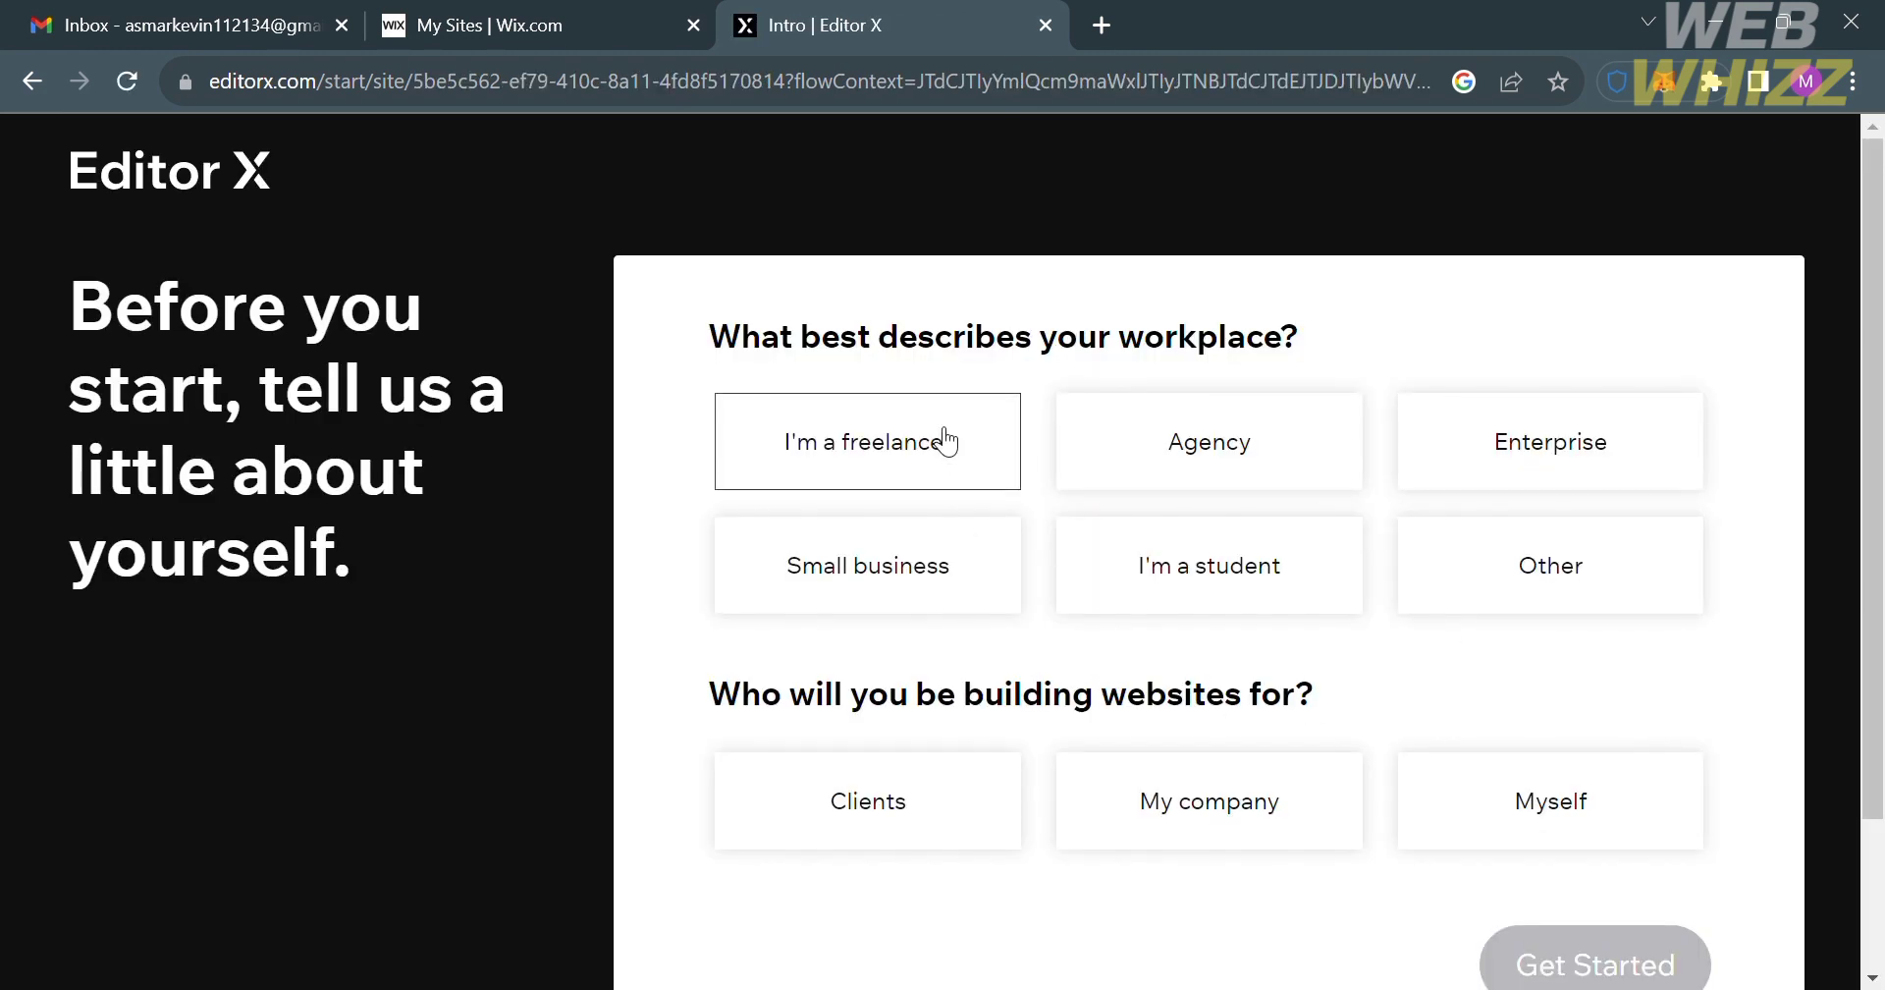
Step: Answer the intro as 'I'm a freelancer' building sites for Clients, and continue
{"action": "left_click", "coordinate": [946, 441]}
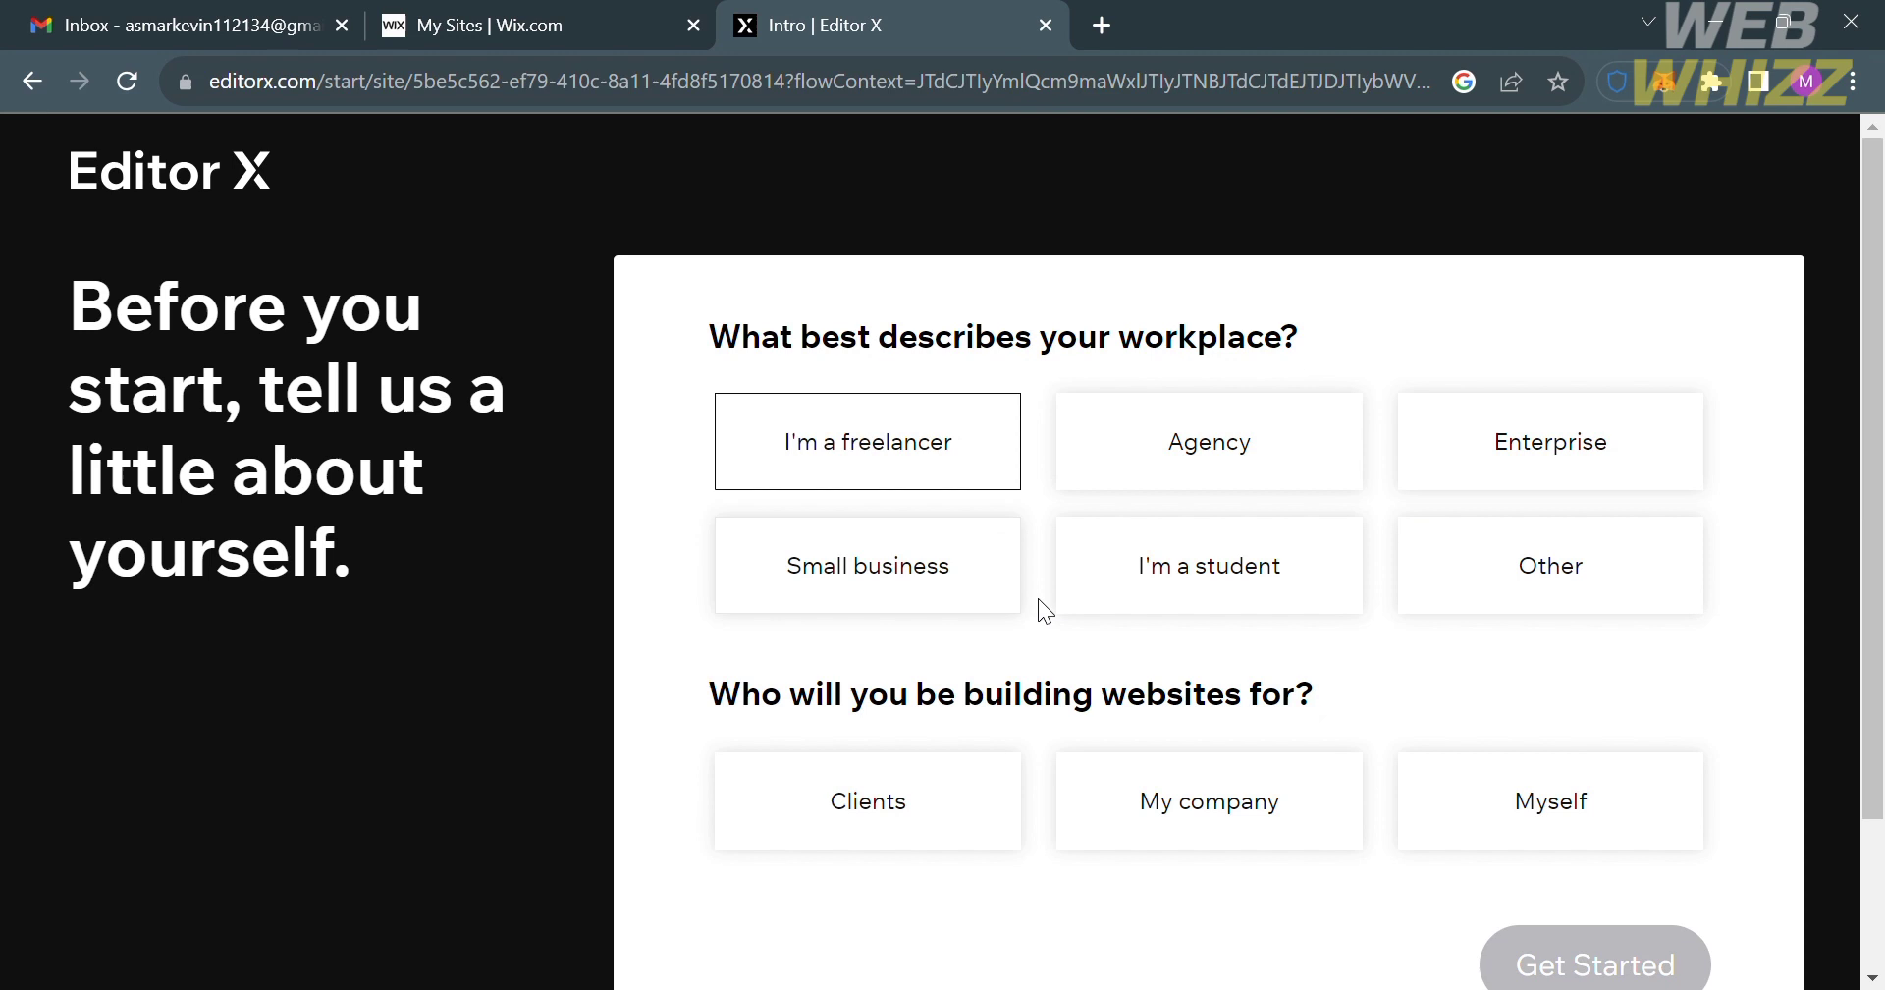
{"action": "left_click", "coordinate": [1168, 791]}
{"action": "left_click", "coordinate": [990, 812]}
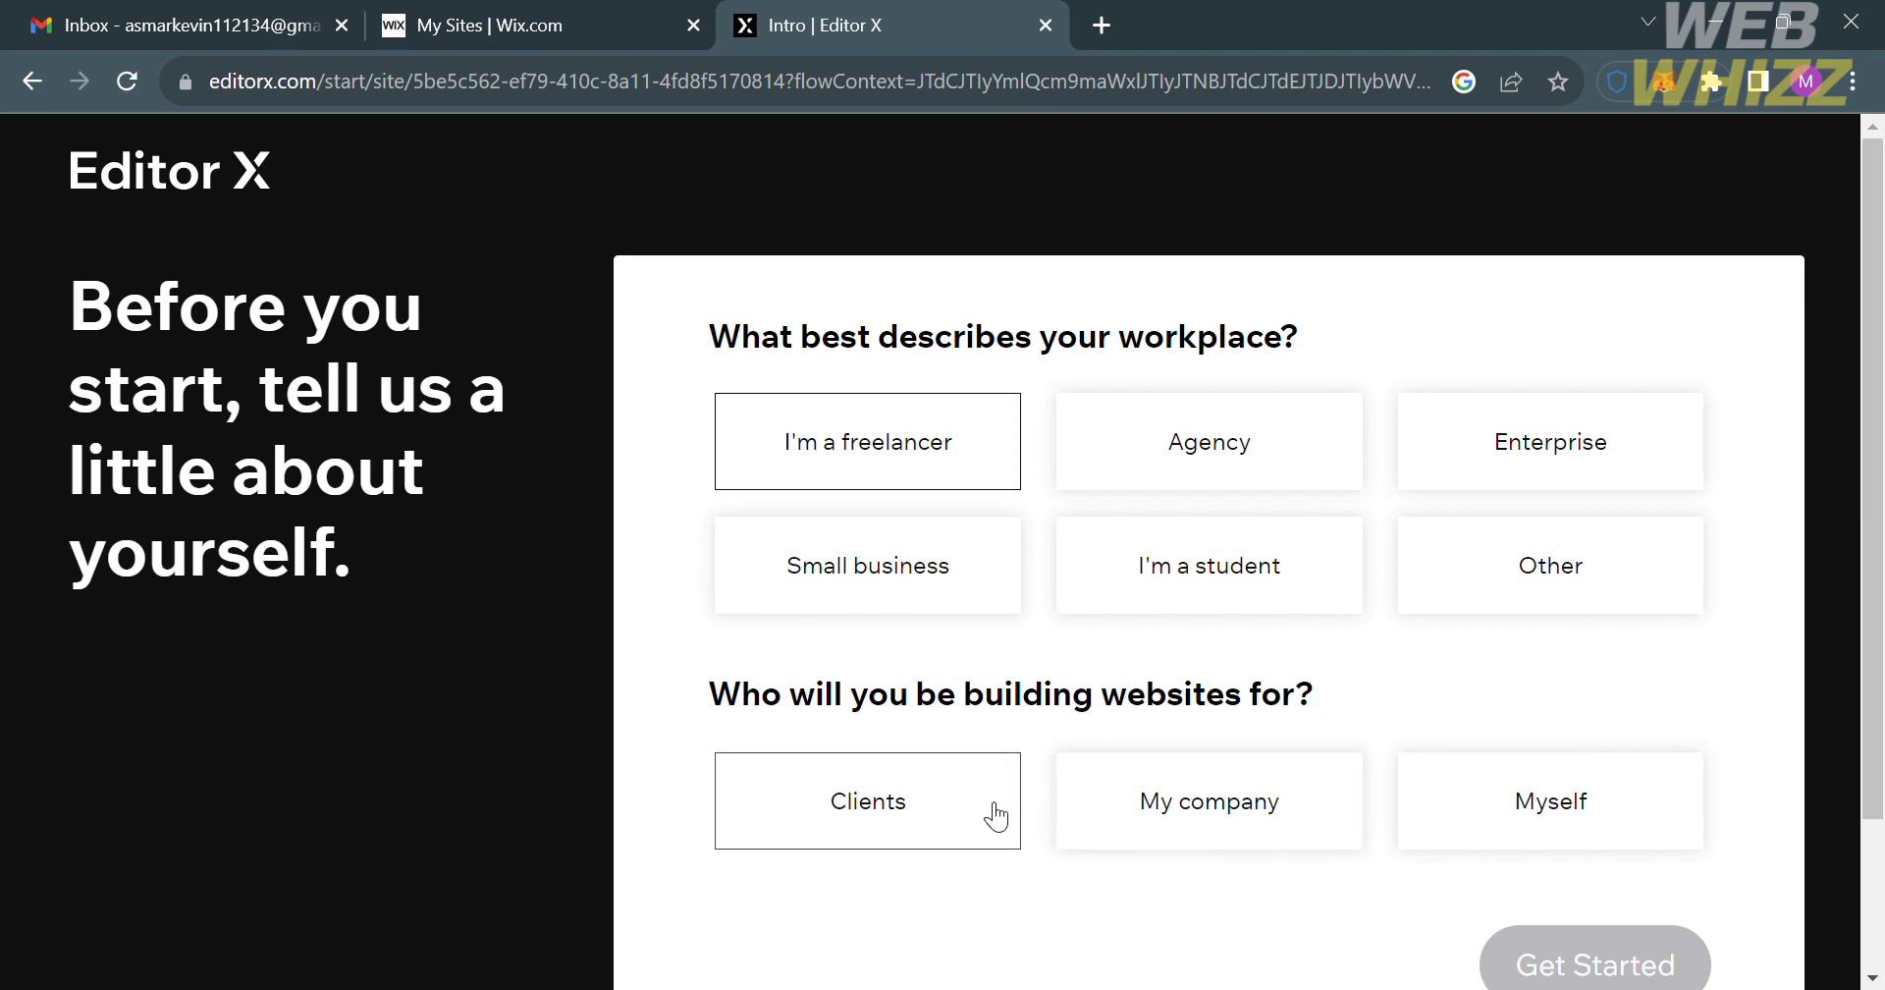
{"action": "scroll", "coordinate": [1381, 854], "scroll_direction": "down", "scroll_amount": 2}
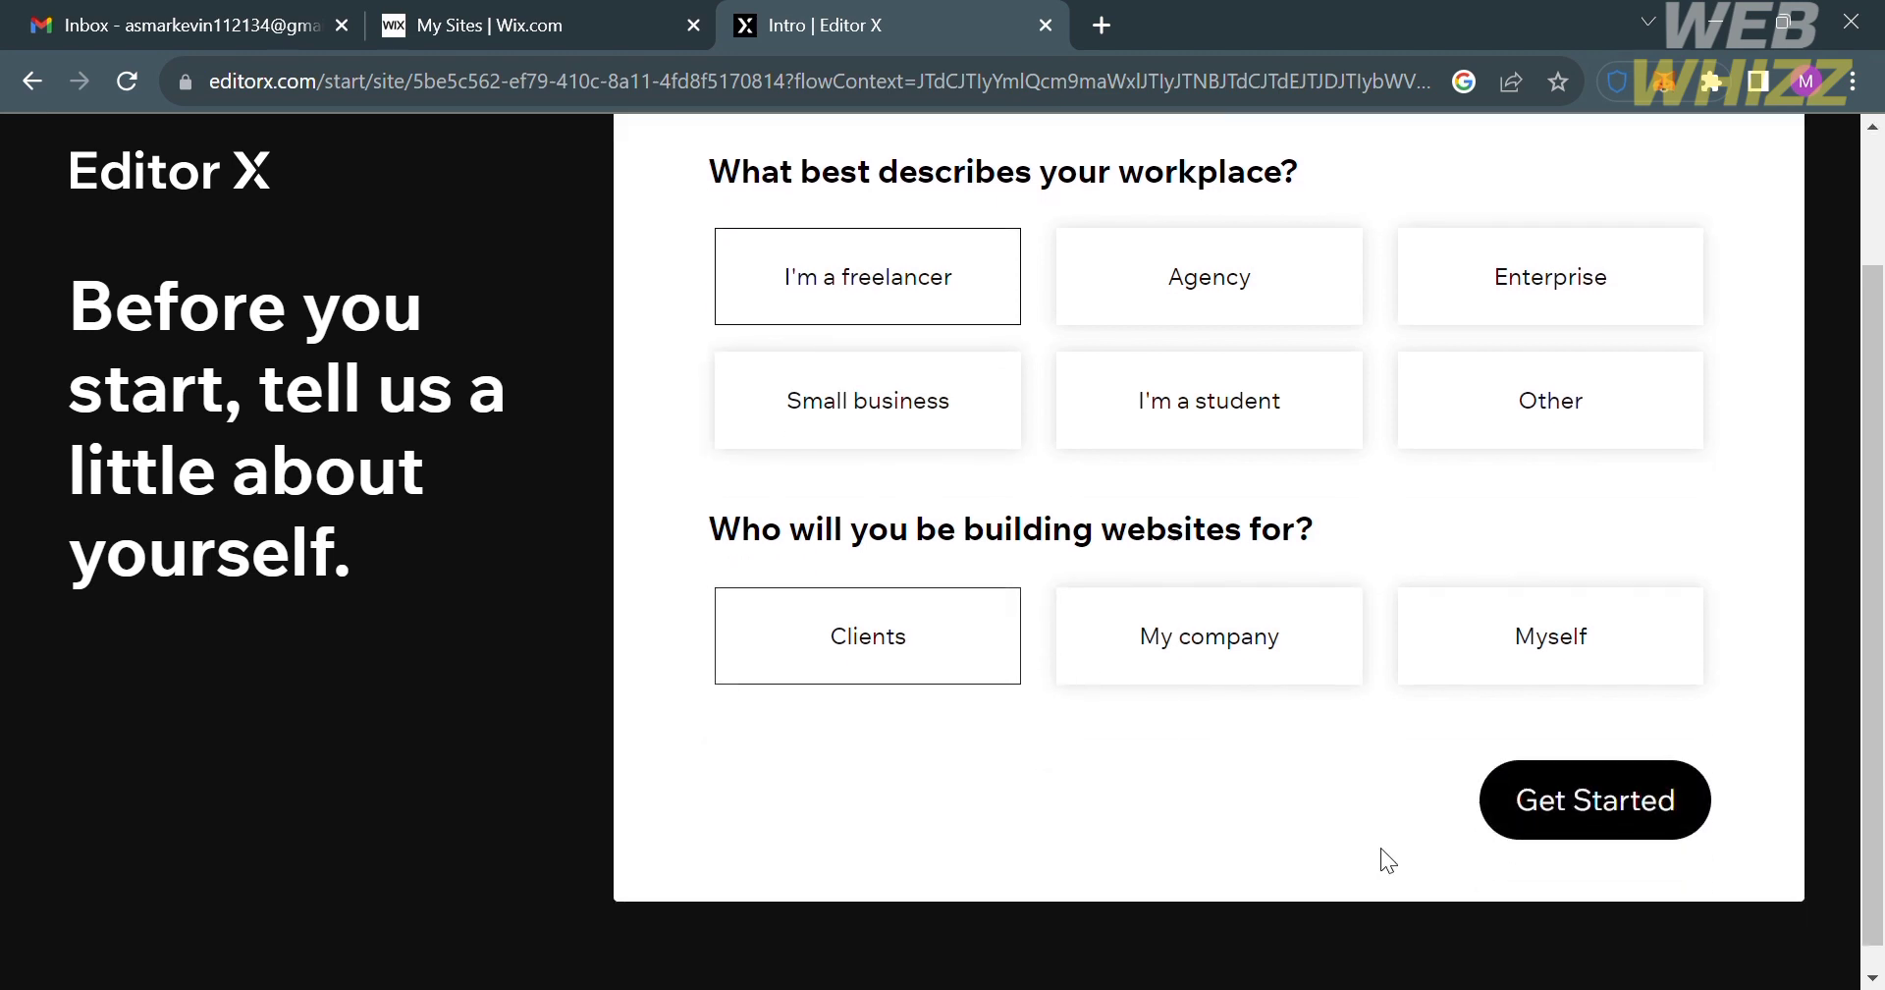
{"action": "left_click", "coordinate": [1649, 777]}
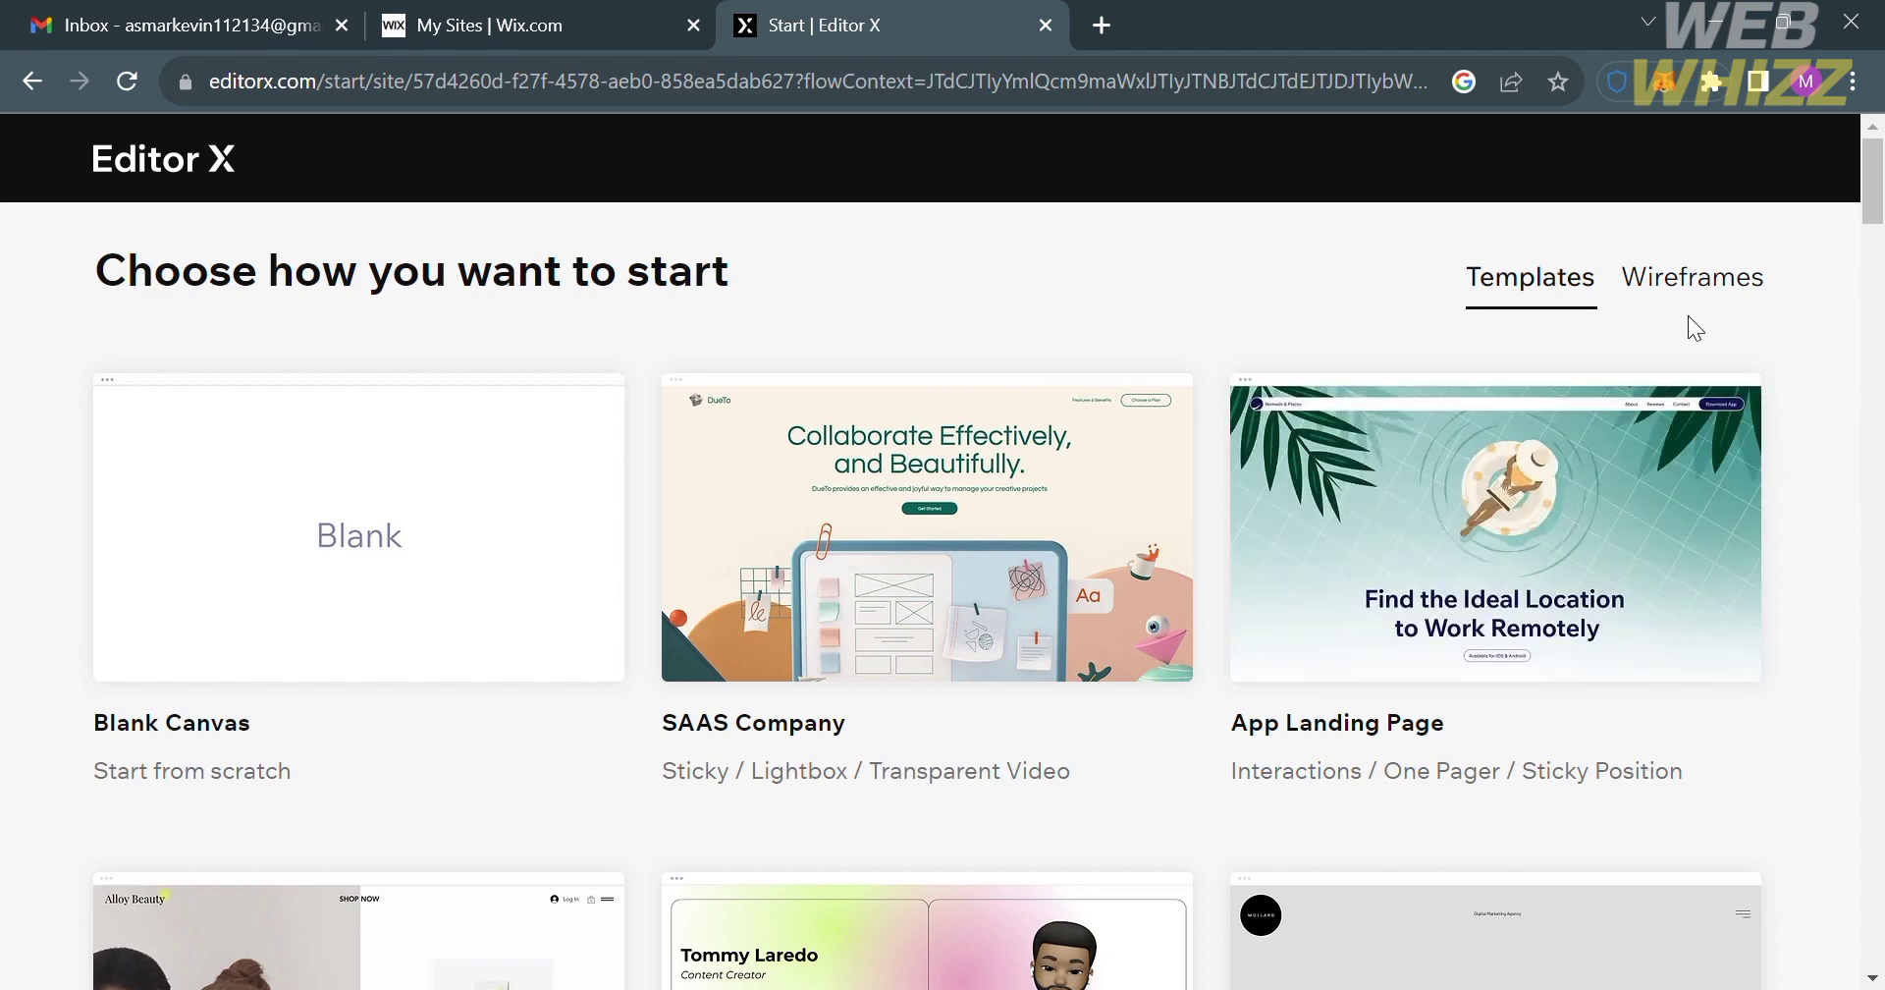
{"action": "scroll", "coordinate": [1046, 512], "scroll_direction": "down", "scroll_amount": 5}
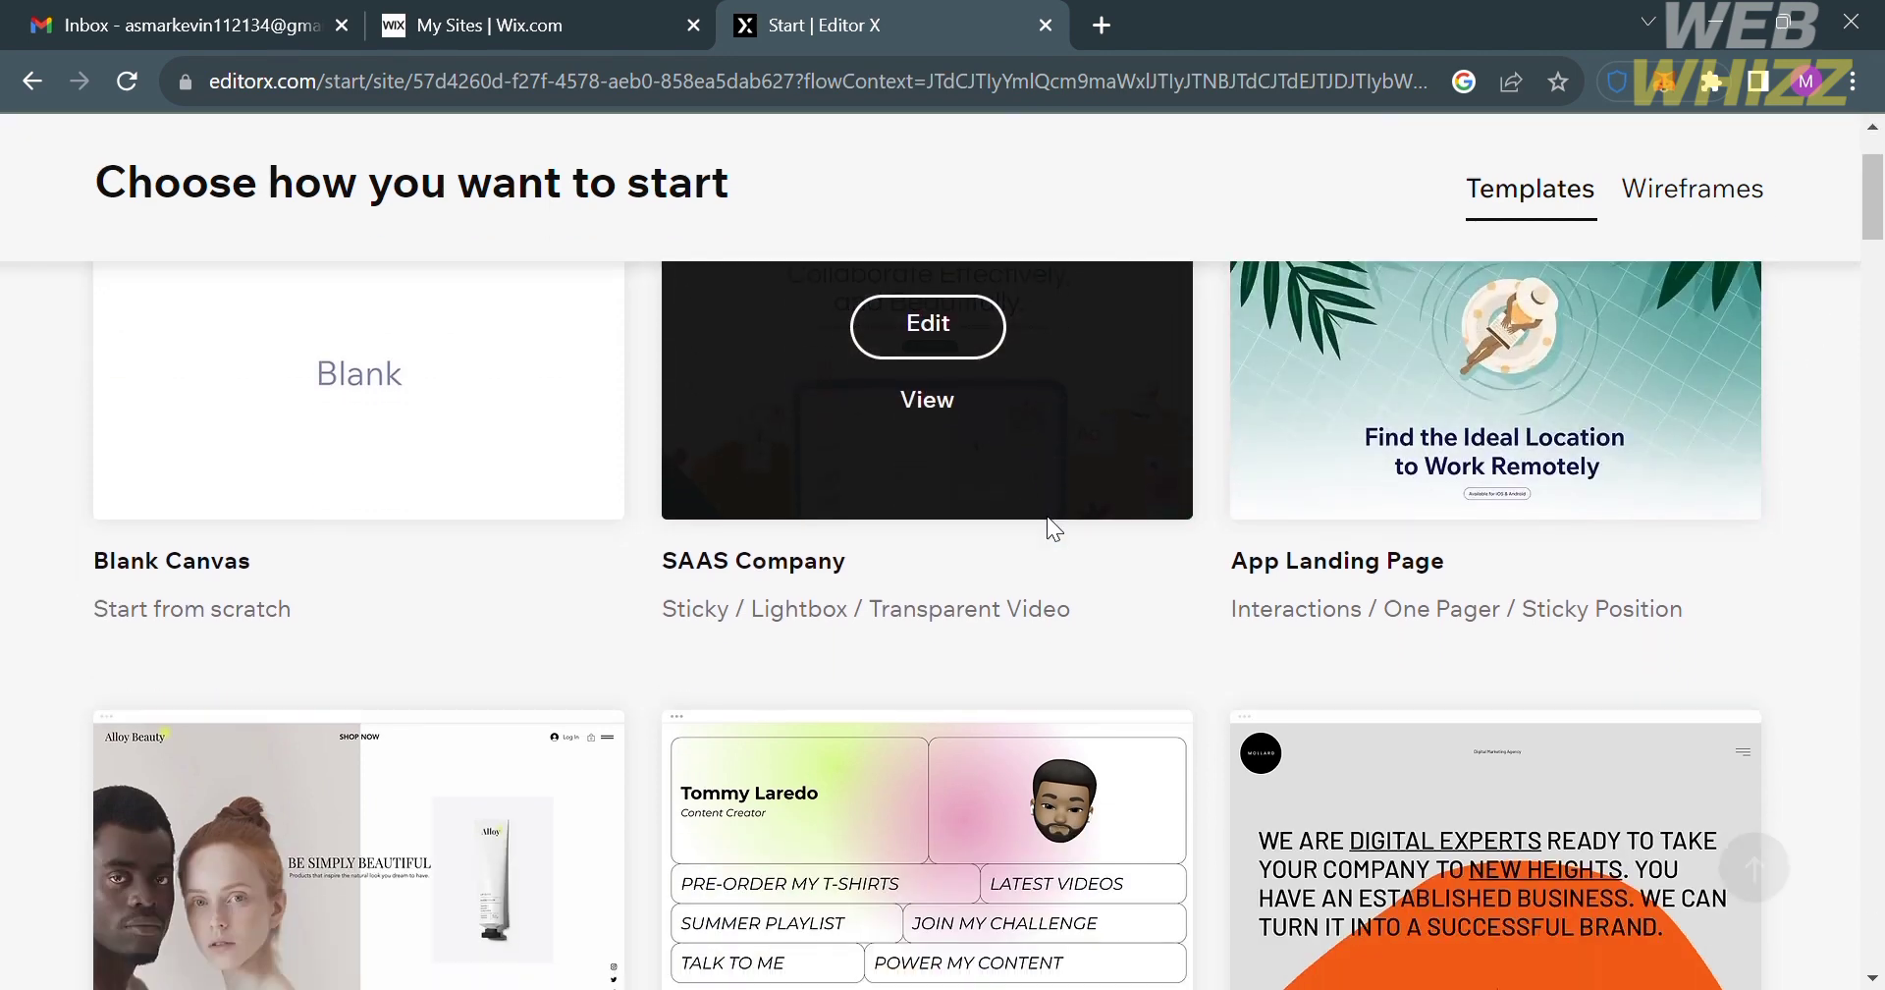
{"action": "scroll", "coordinate": [1045, 513], "scroll_direction": "up", "scroll_amount": 5}
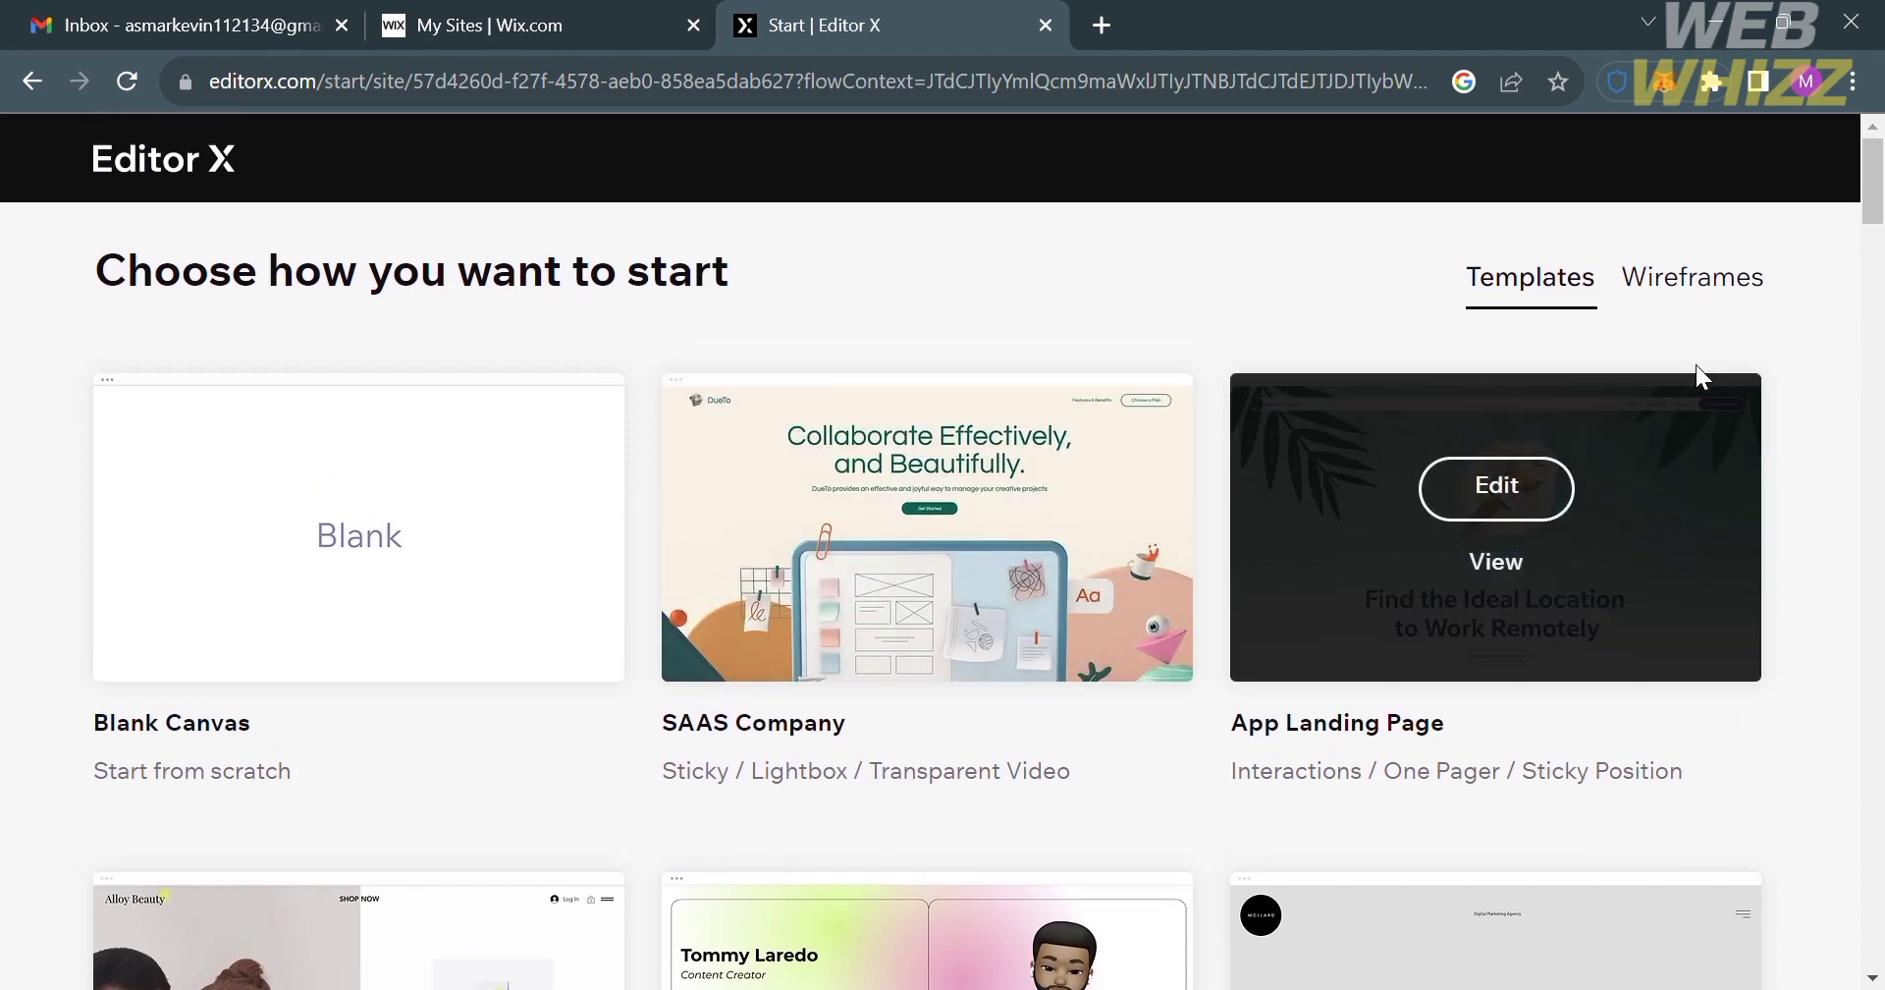
{"action": "left_click", "coordinate": [1720, 299]}
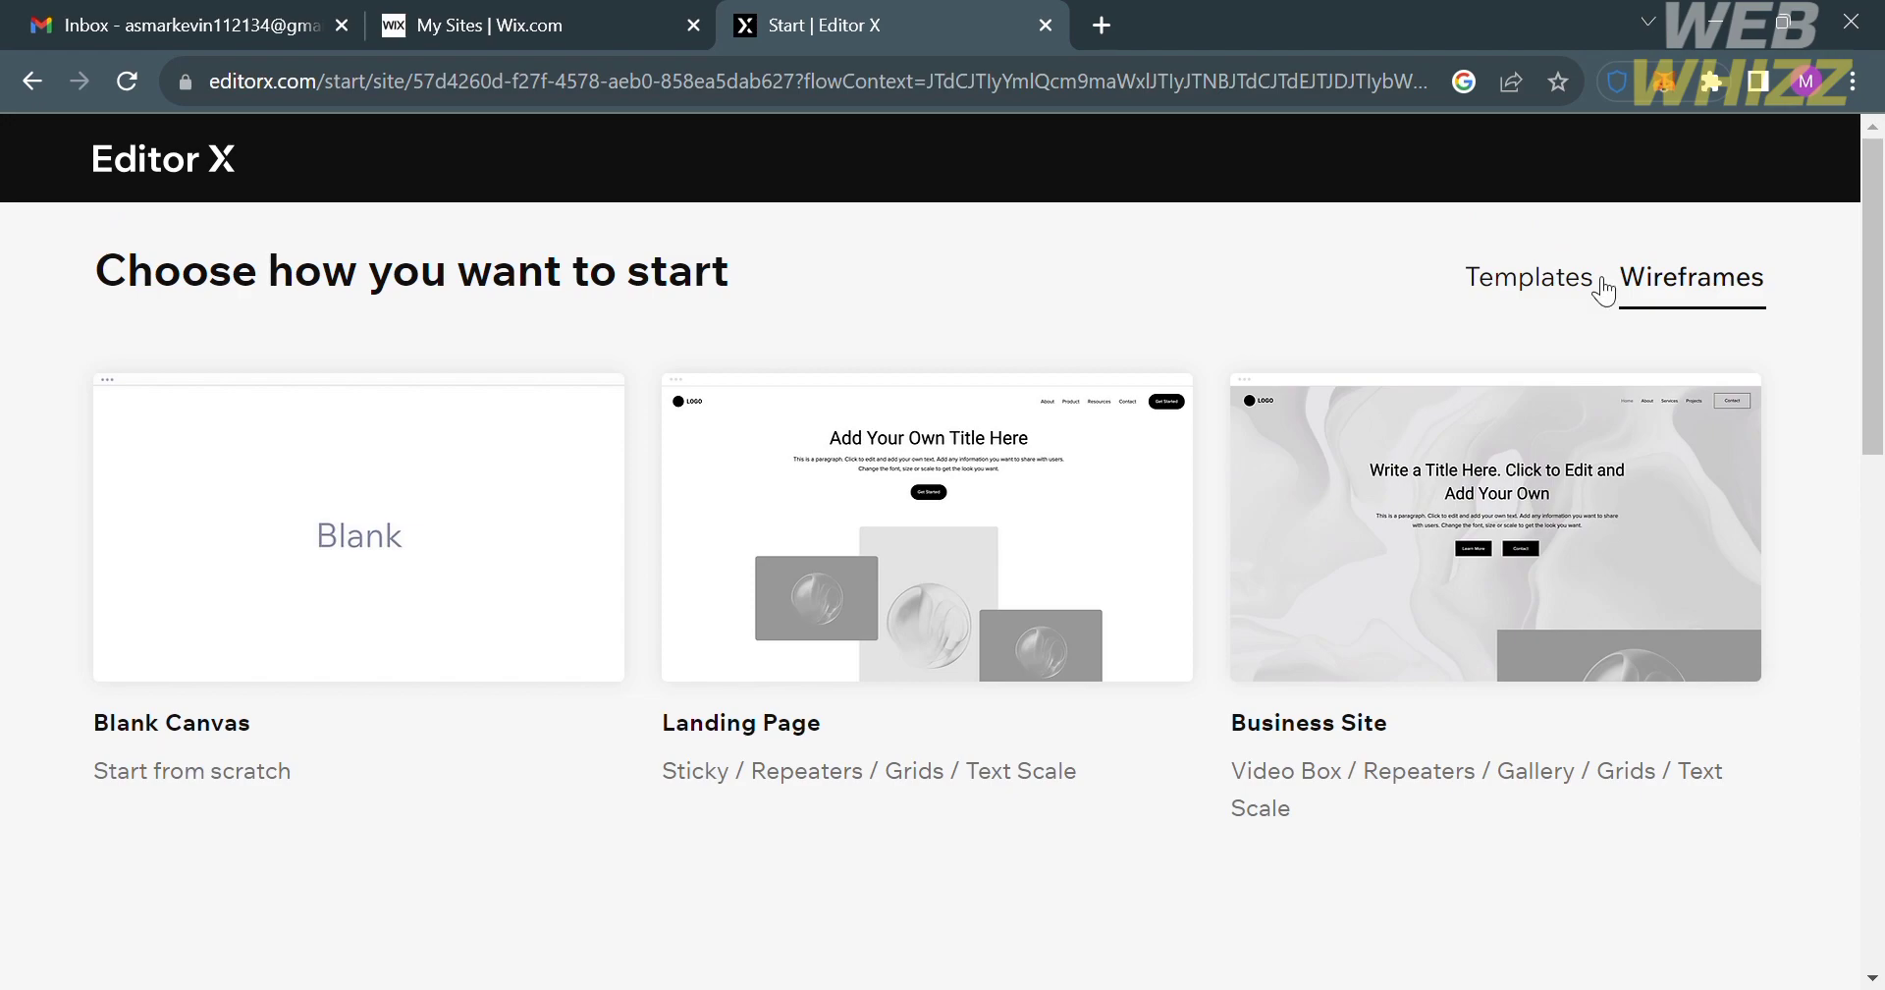
{"action": "left_click", "coordinate": [1563, 279]}
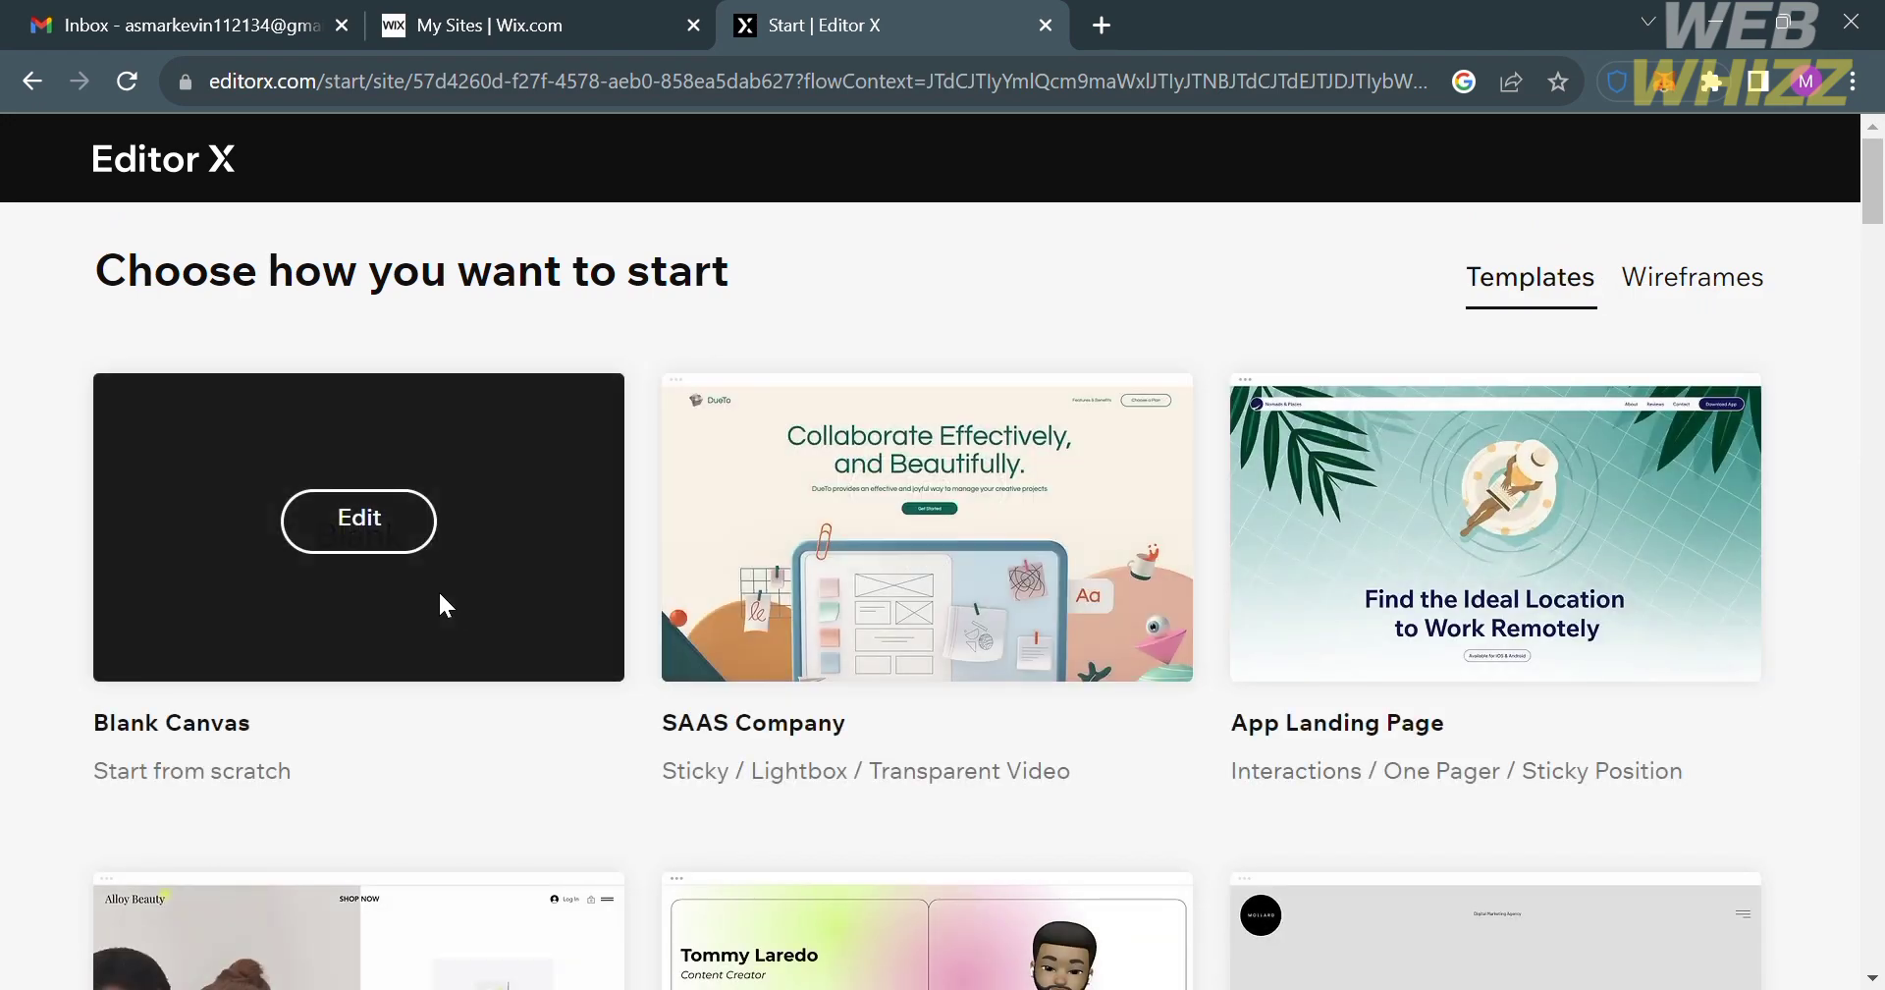
{"action": "scroll", "coordinate": [439, 591], "scroll_direction": "down", "scroll_amount": 5}
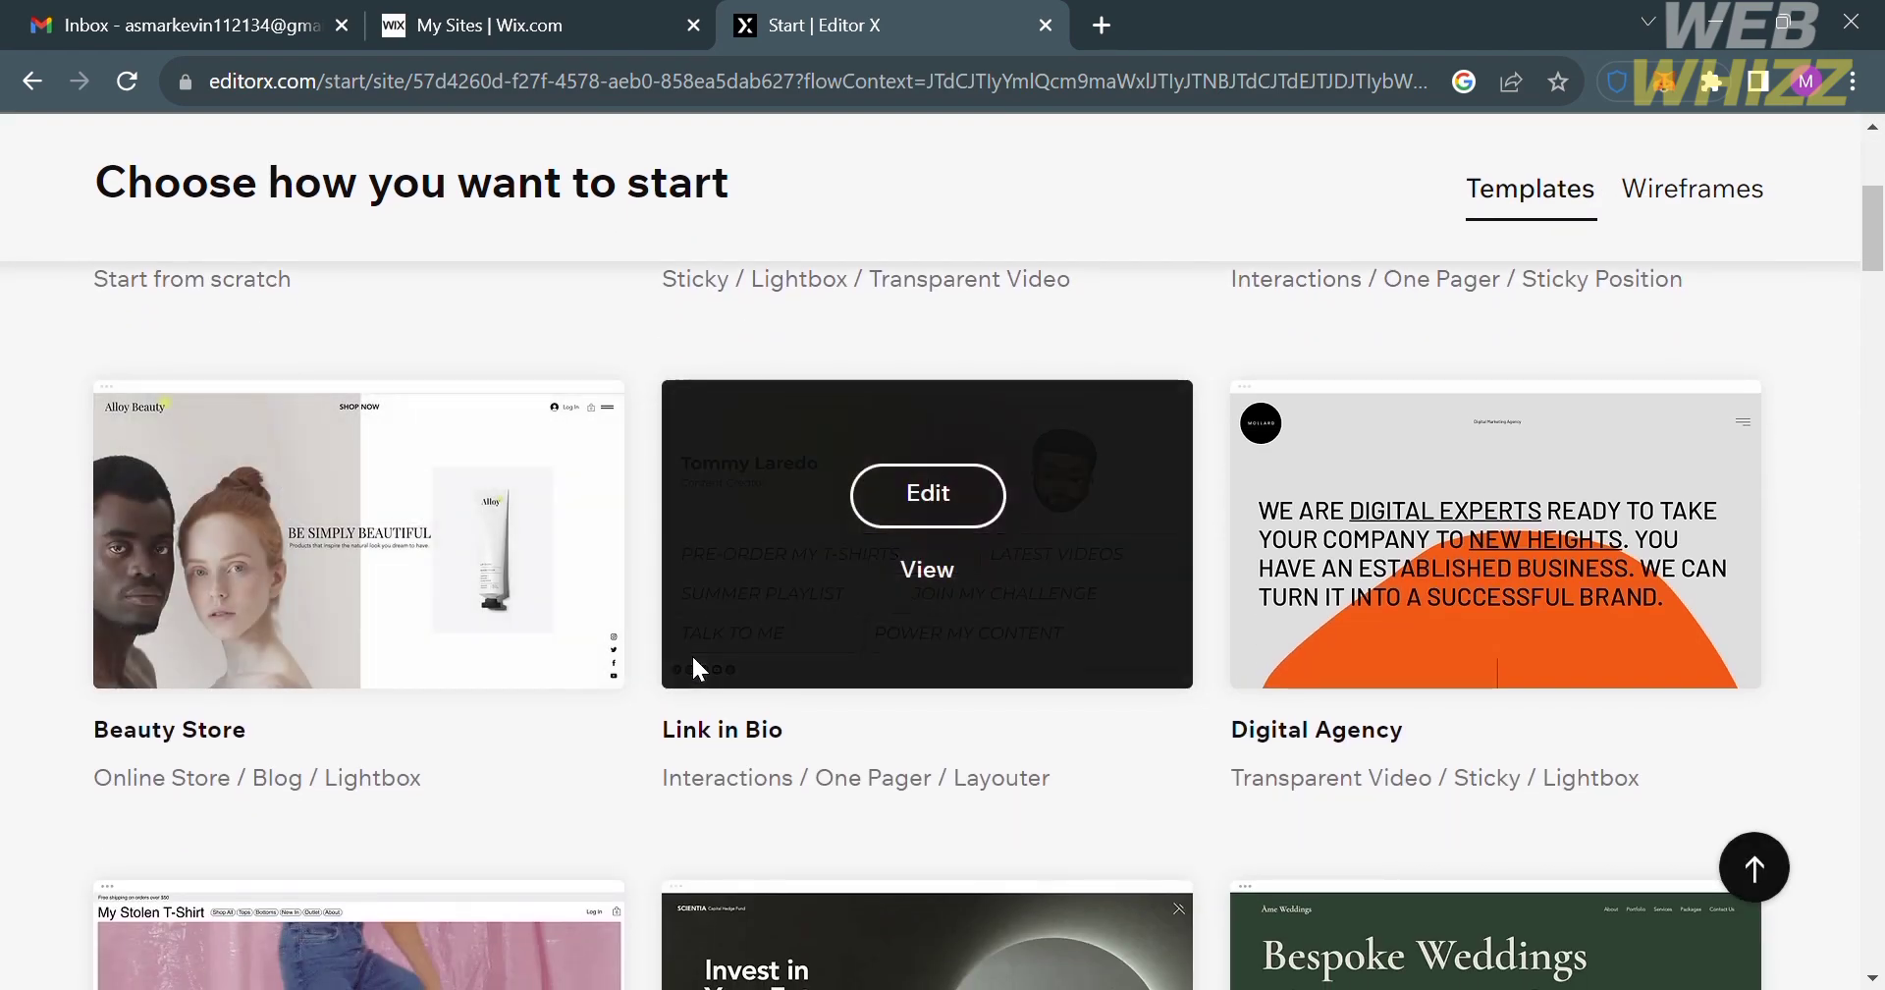
{"action": "scroll", "coordinate": [693, 654], "scroll_direction": "down", "scroll_amount": 4}
{"action": "scroll", "coordinate": [692, 656], "scroll_direction": "down", "scroll_amount": 7}
{"action": "scroll", "coordinate": [692, 656], "scroll_direction": "up", "scroll_amount": 13}
{"action": "scroll", "coordinate": [692, 656], "scroll_direction": "up", "scroll_amount": 2}
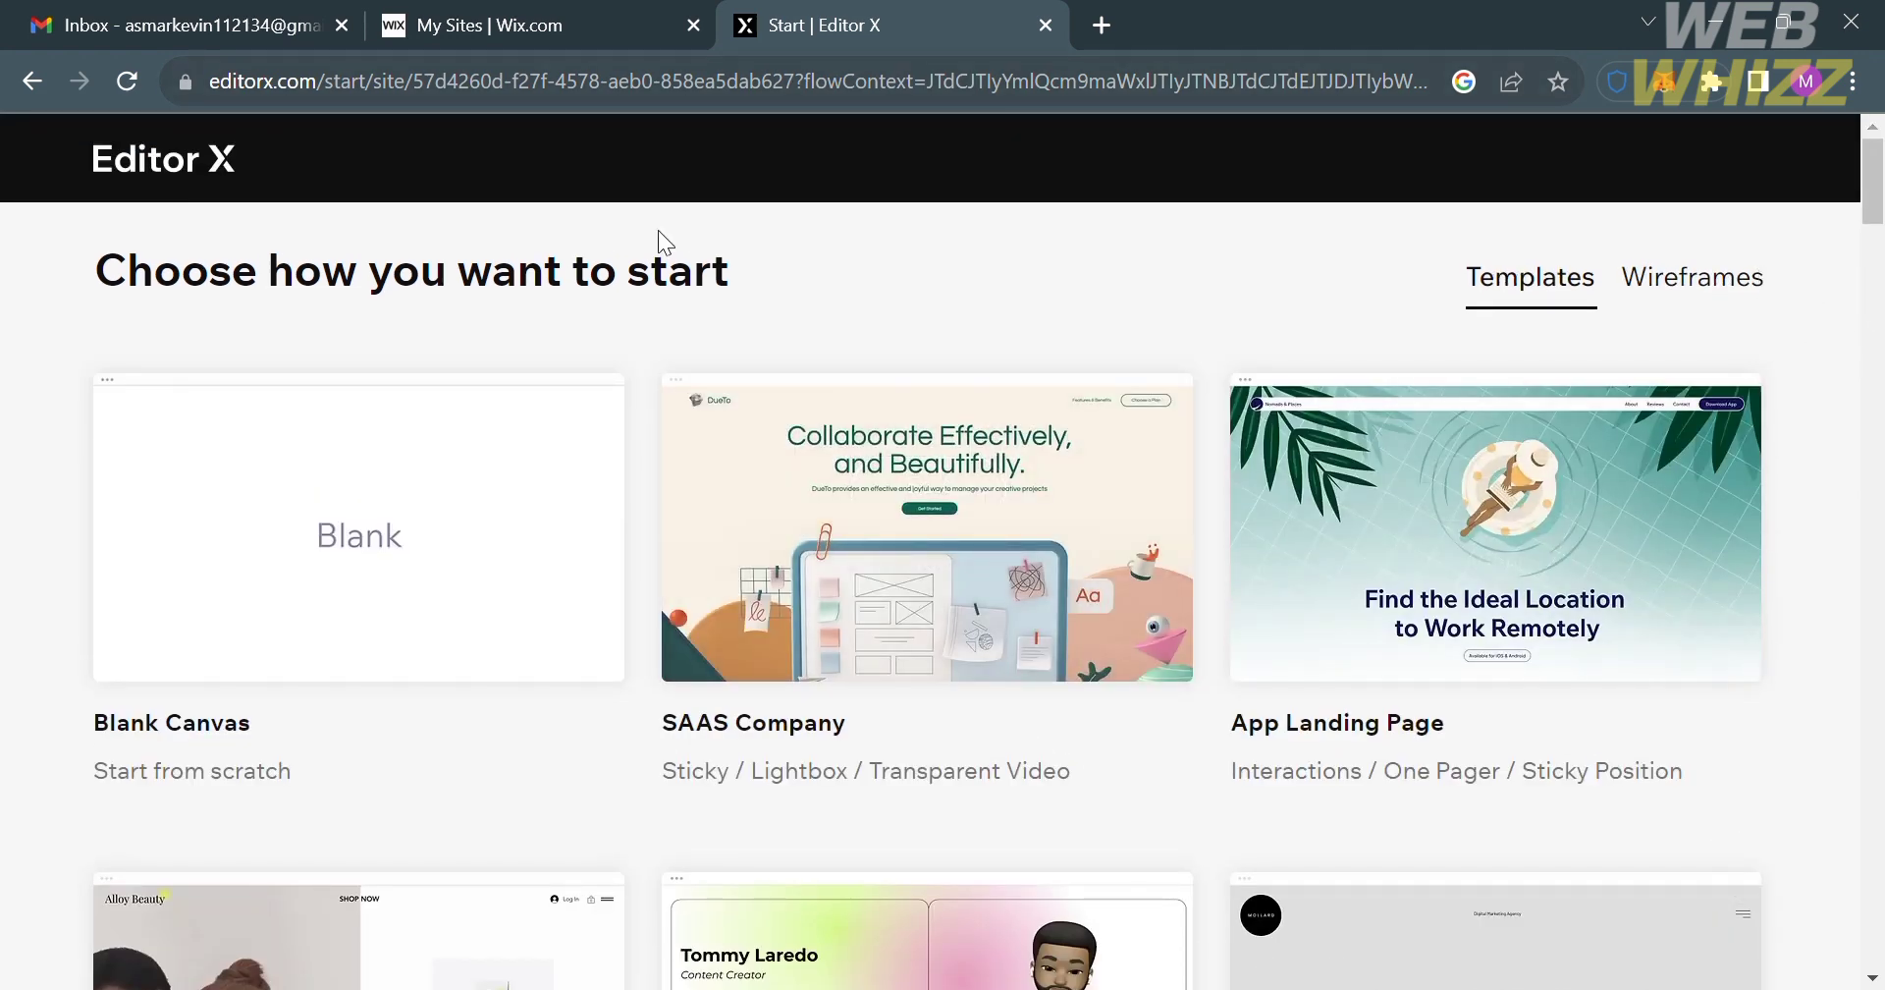
{"action": "scroll", "coordinate": [893, 370], "scroll_direction": "down", "scroll_amount": 2}
{"action": "scroll", "coordinate": [894, 370], "scroll_direction": "up", "scroll_amount": 2}
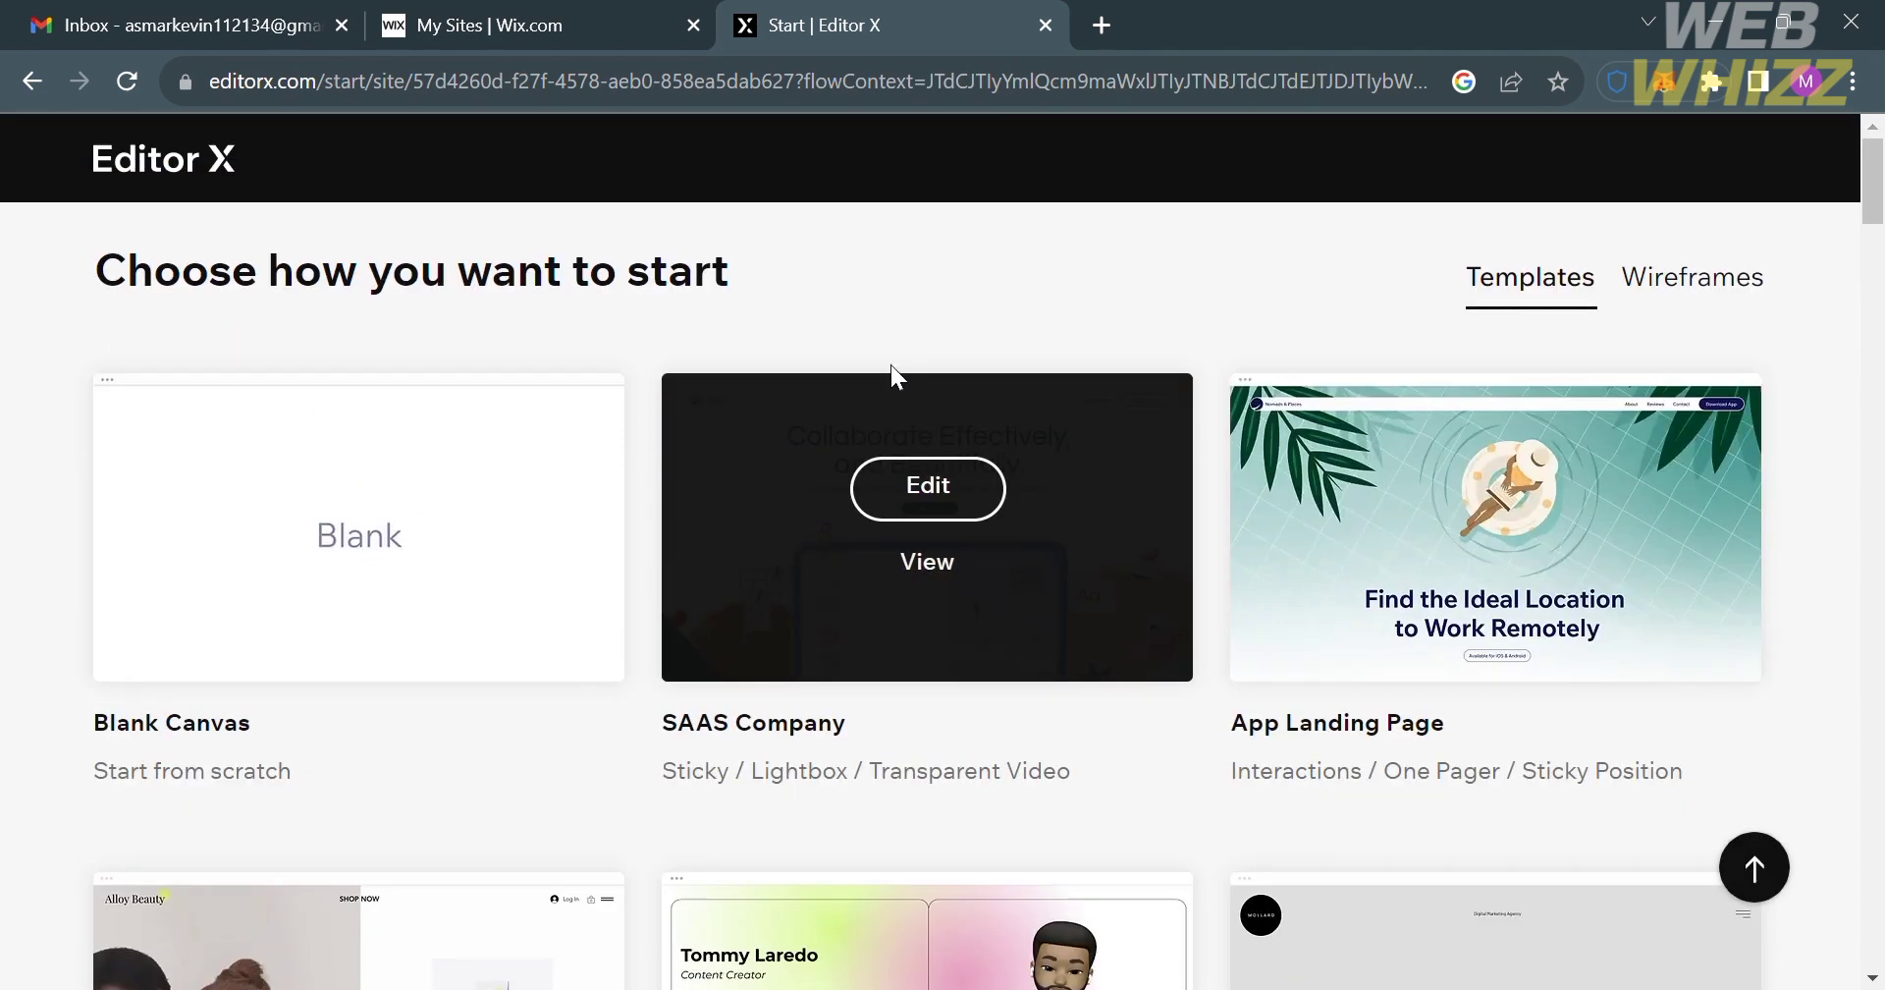
Step: Switch to the My Sites | Wix.com tab and scroll the site cards back to the top
{"action": "left_click", "coordinate": [620, 24]}
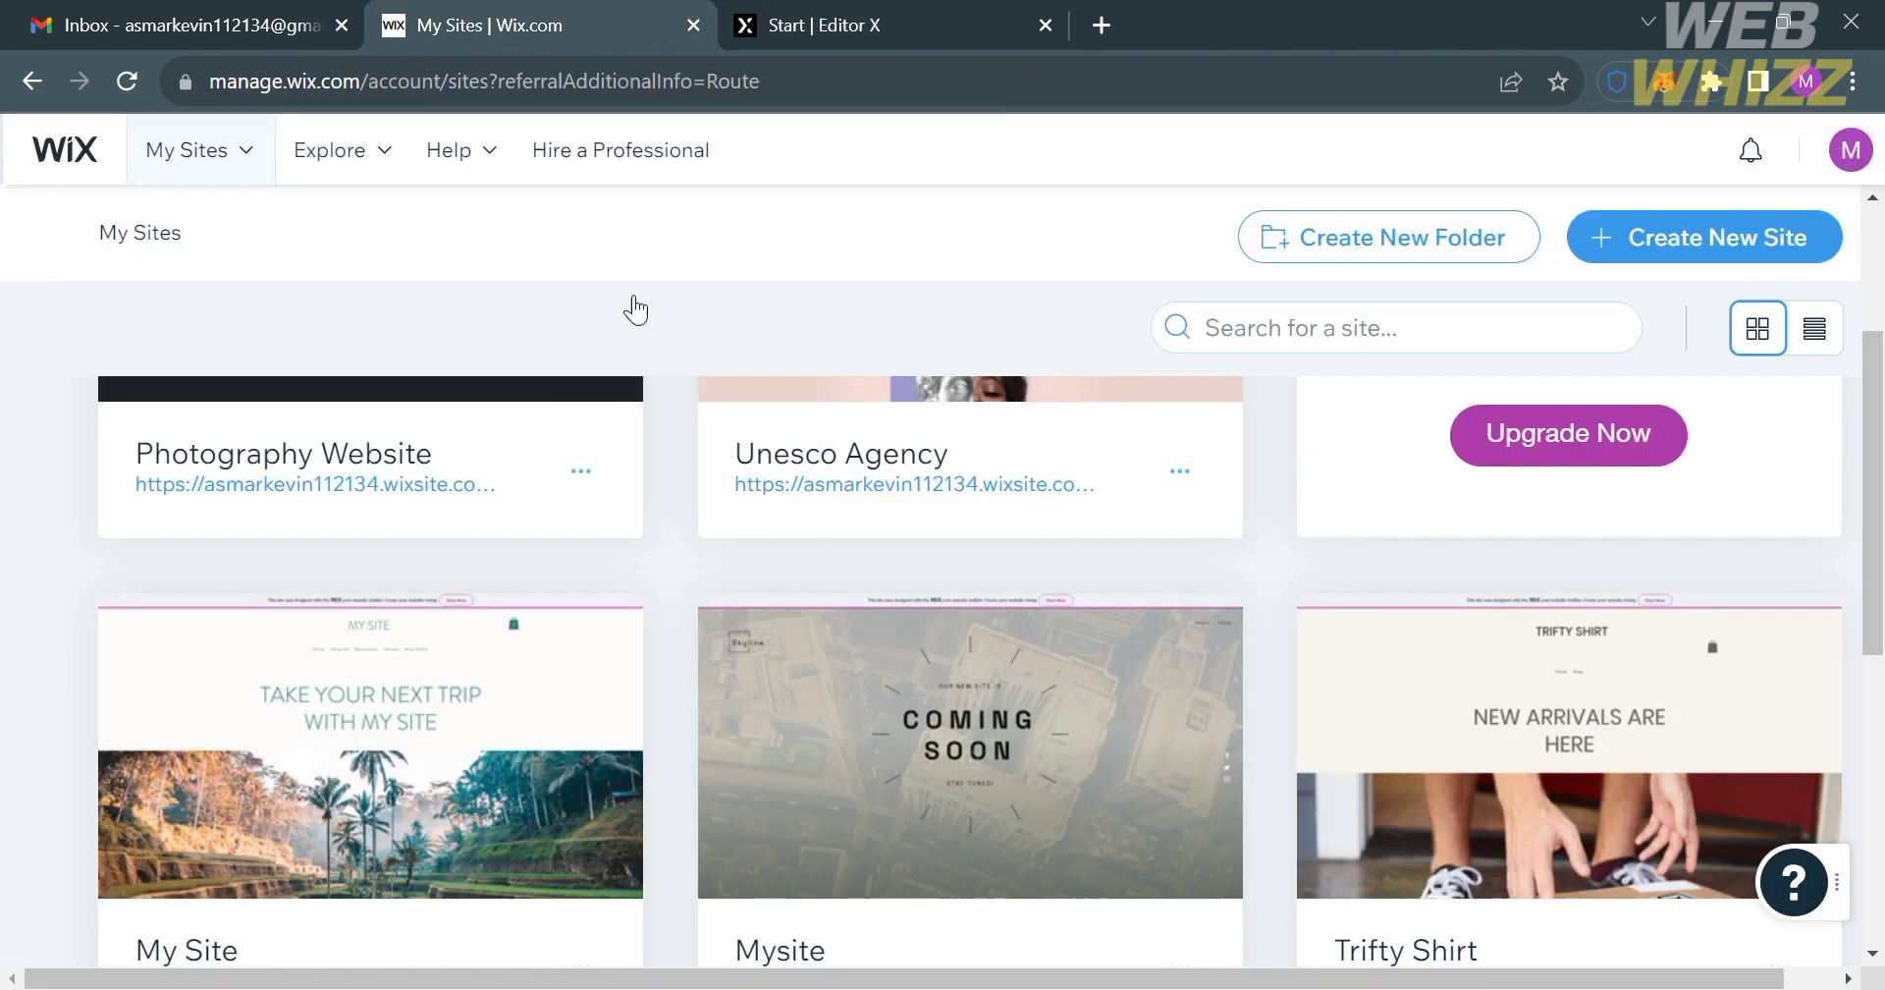
{"action": "scroll", "coordinate": [587, 759], "scroll_direction": "down", "scroll_amount": 3}
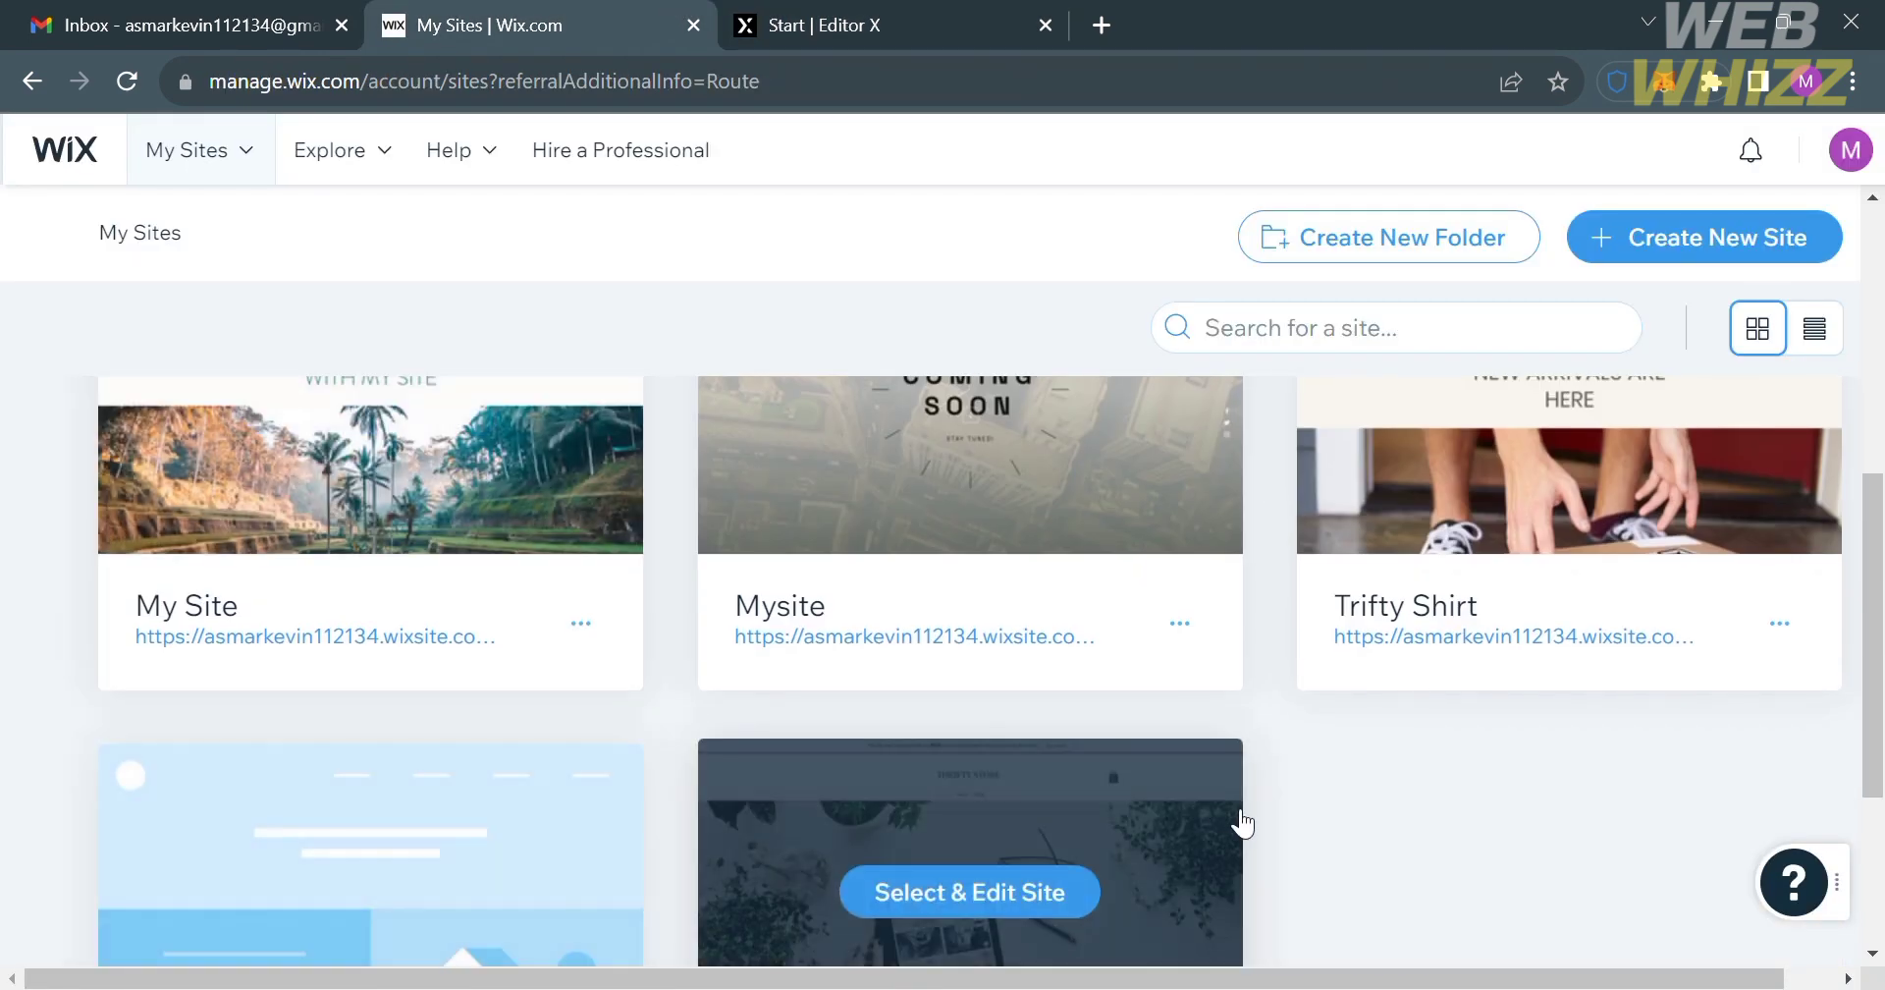
{"action": "scroll", "coordinate": [1454, 836], "scroll_direction": "down", "scroll_amount": 3}
{"action": "scroll", "coordinate": [1455, 836], "scroll_direction": "up", "scroll_amount": 5}
{"action": "scroll", "coordinate": [1454, 836], "scroll_direction": "up", "scroll_amount": 3}
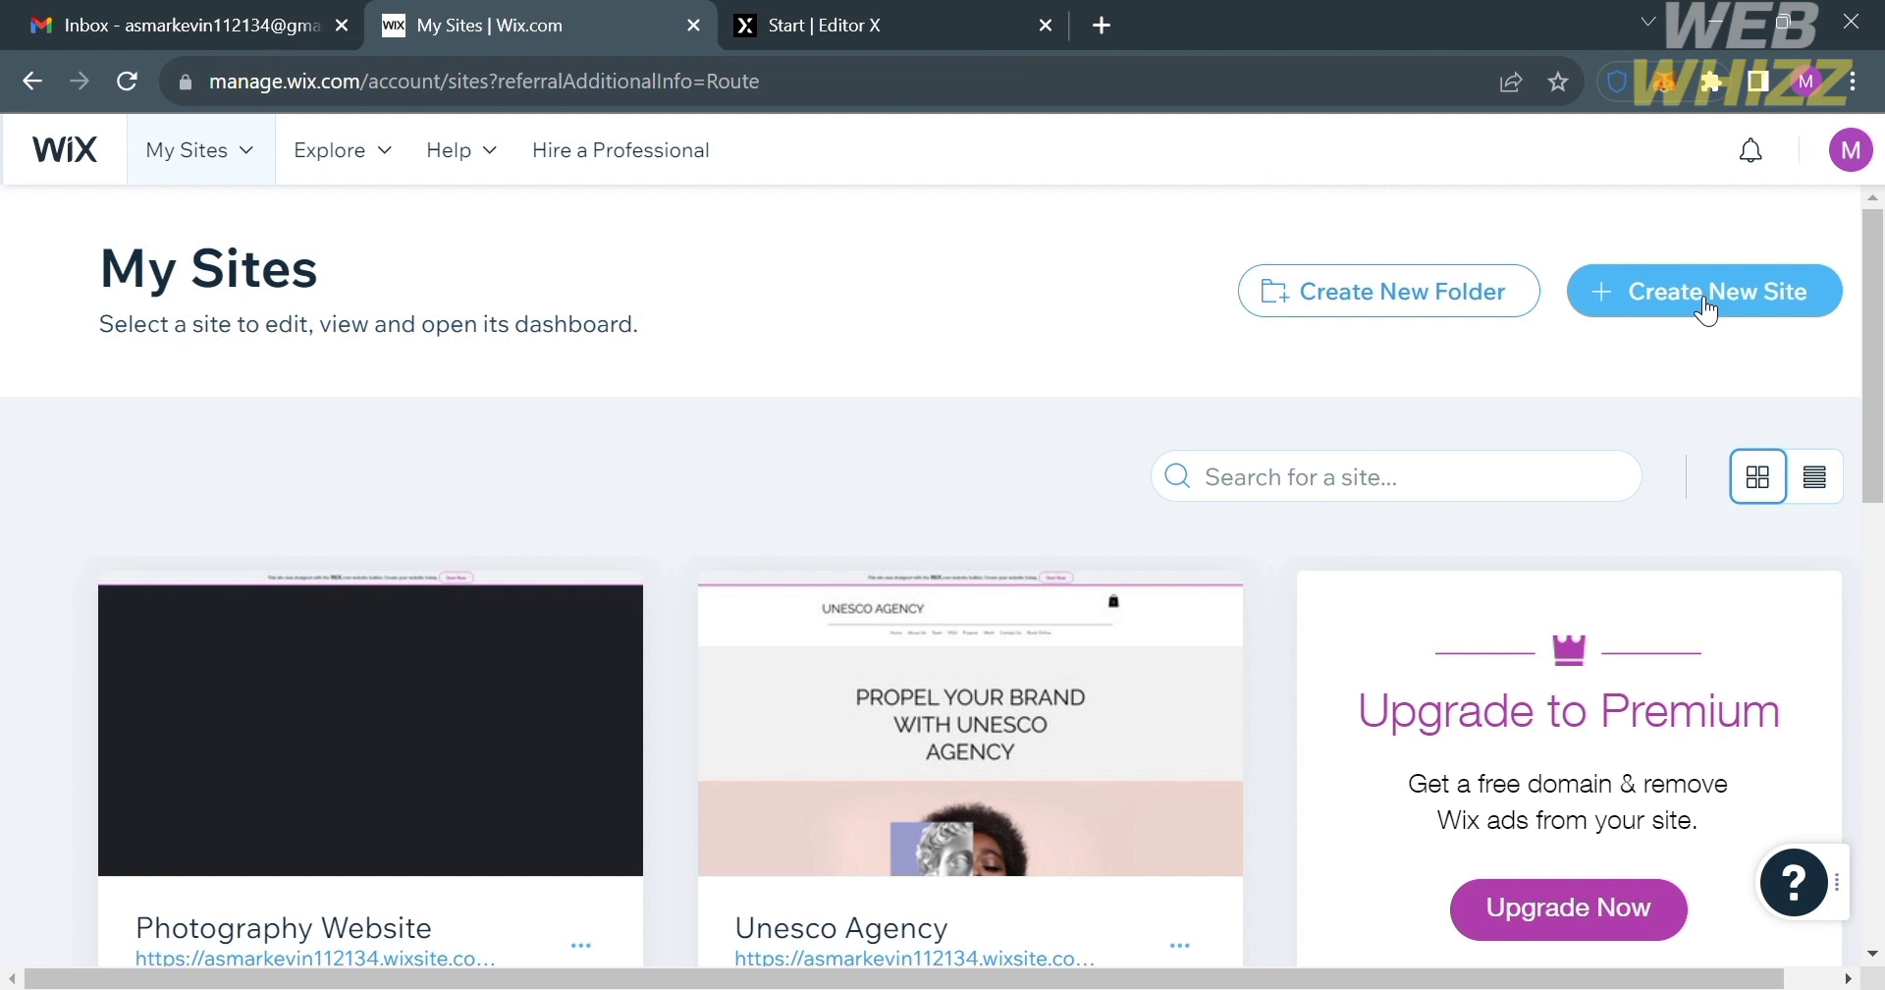
Step: Choose Create New Site, briefly checking the Editor X template tab before returning
{"action": "left_click", "coordinate": [1707, 309]}
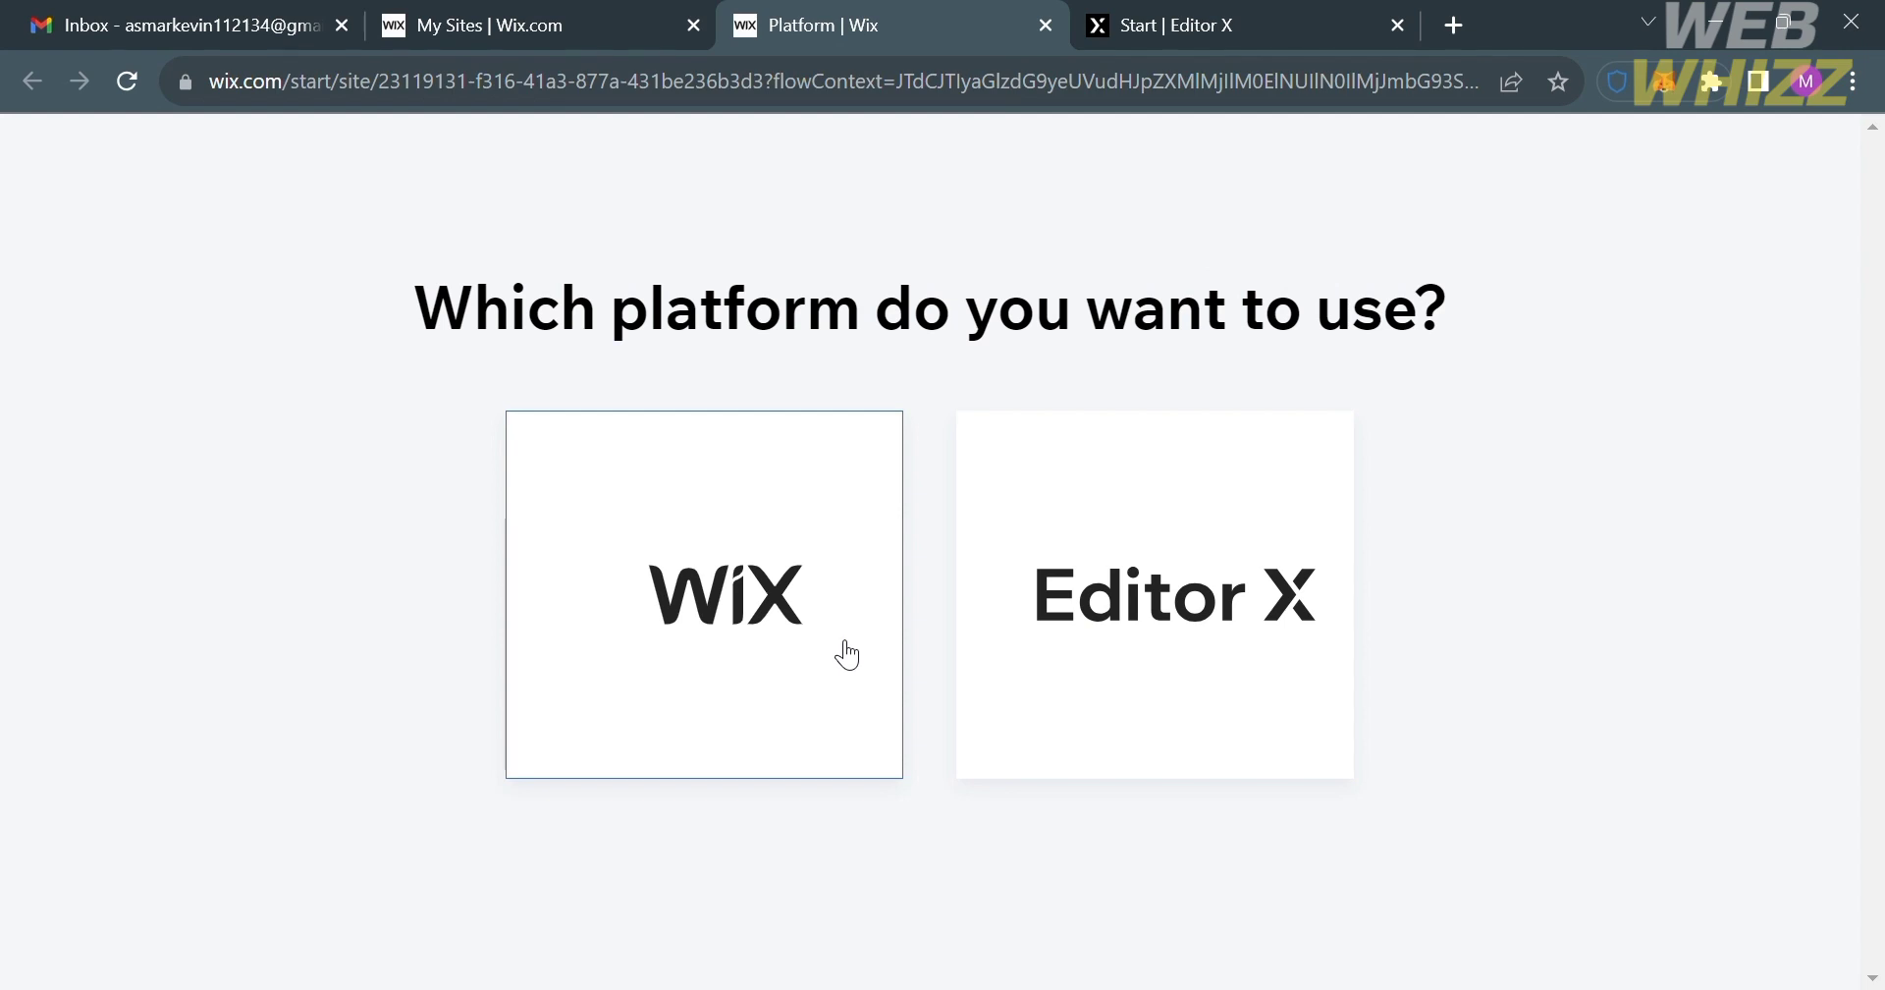
{"action": "left_click", "coordinate": [1328, 12]}
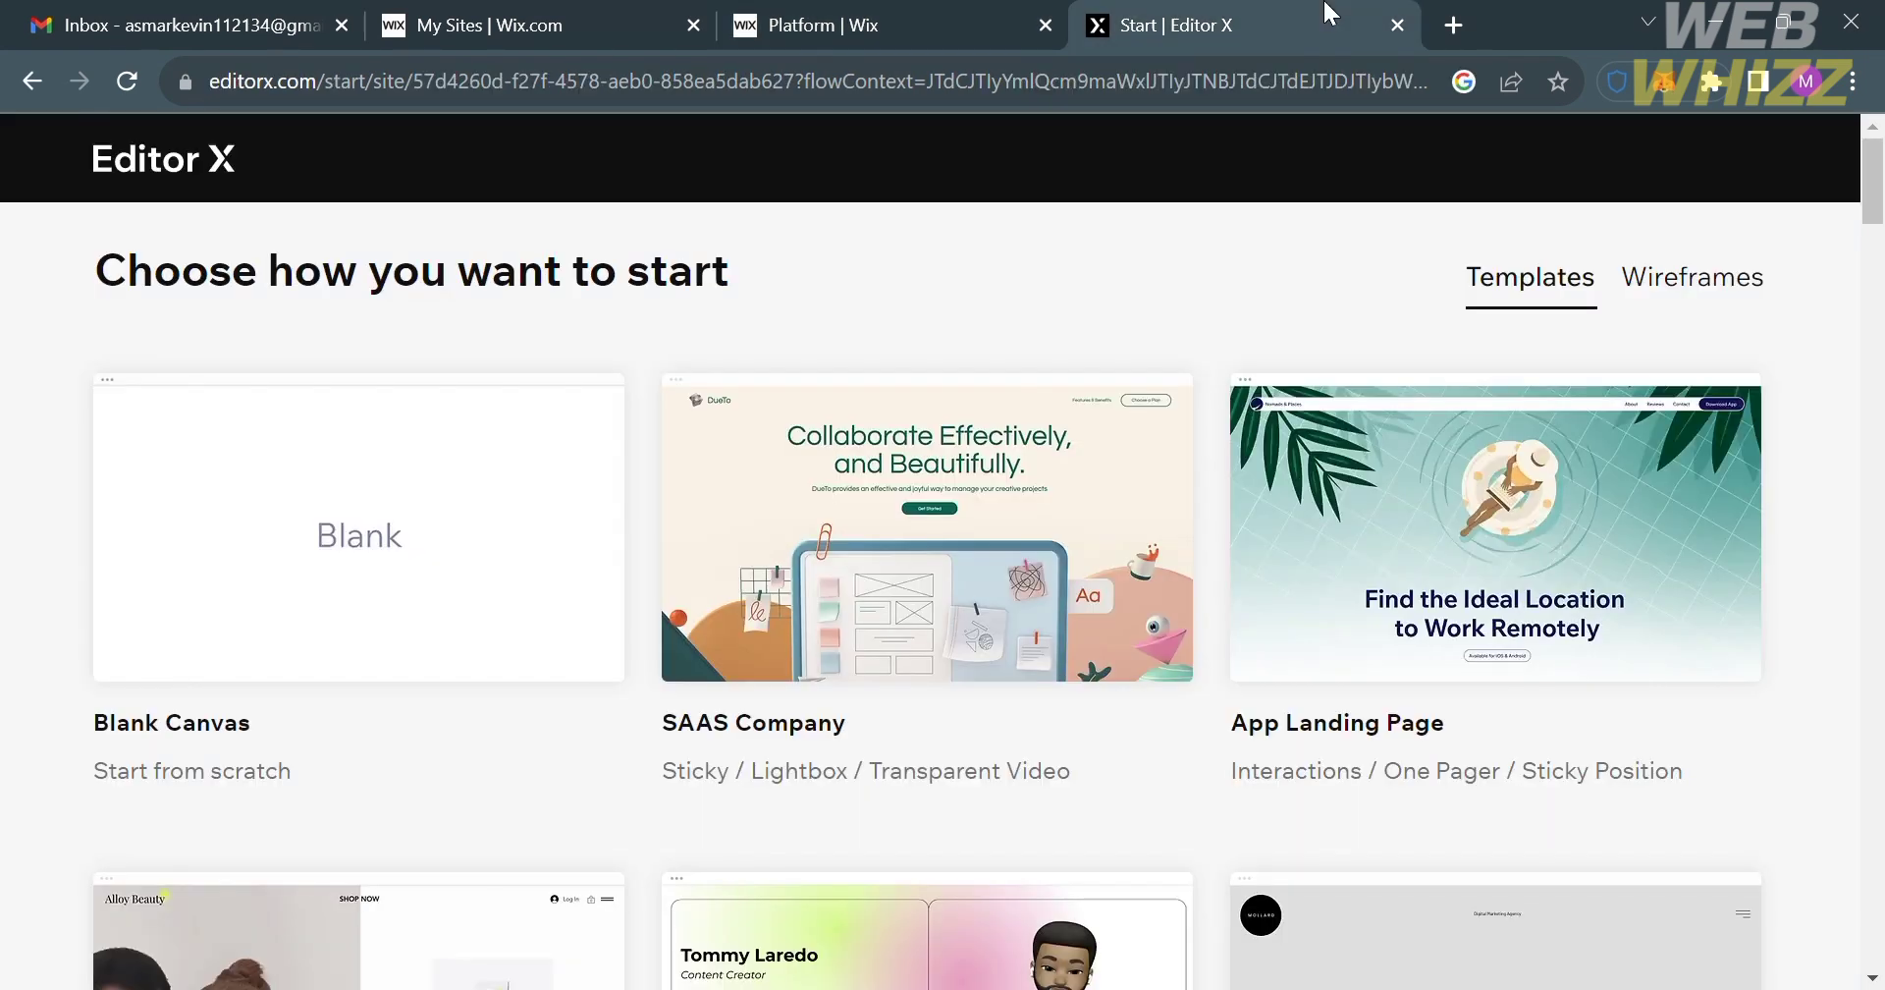
{"action": "left_click", "coordinate": [864, 14]}
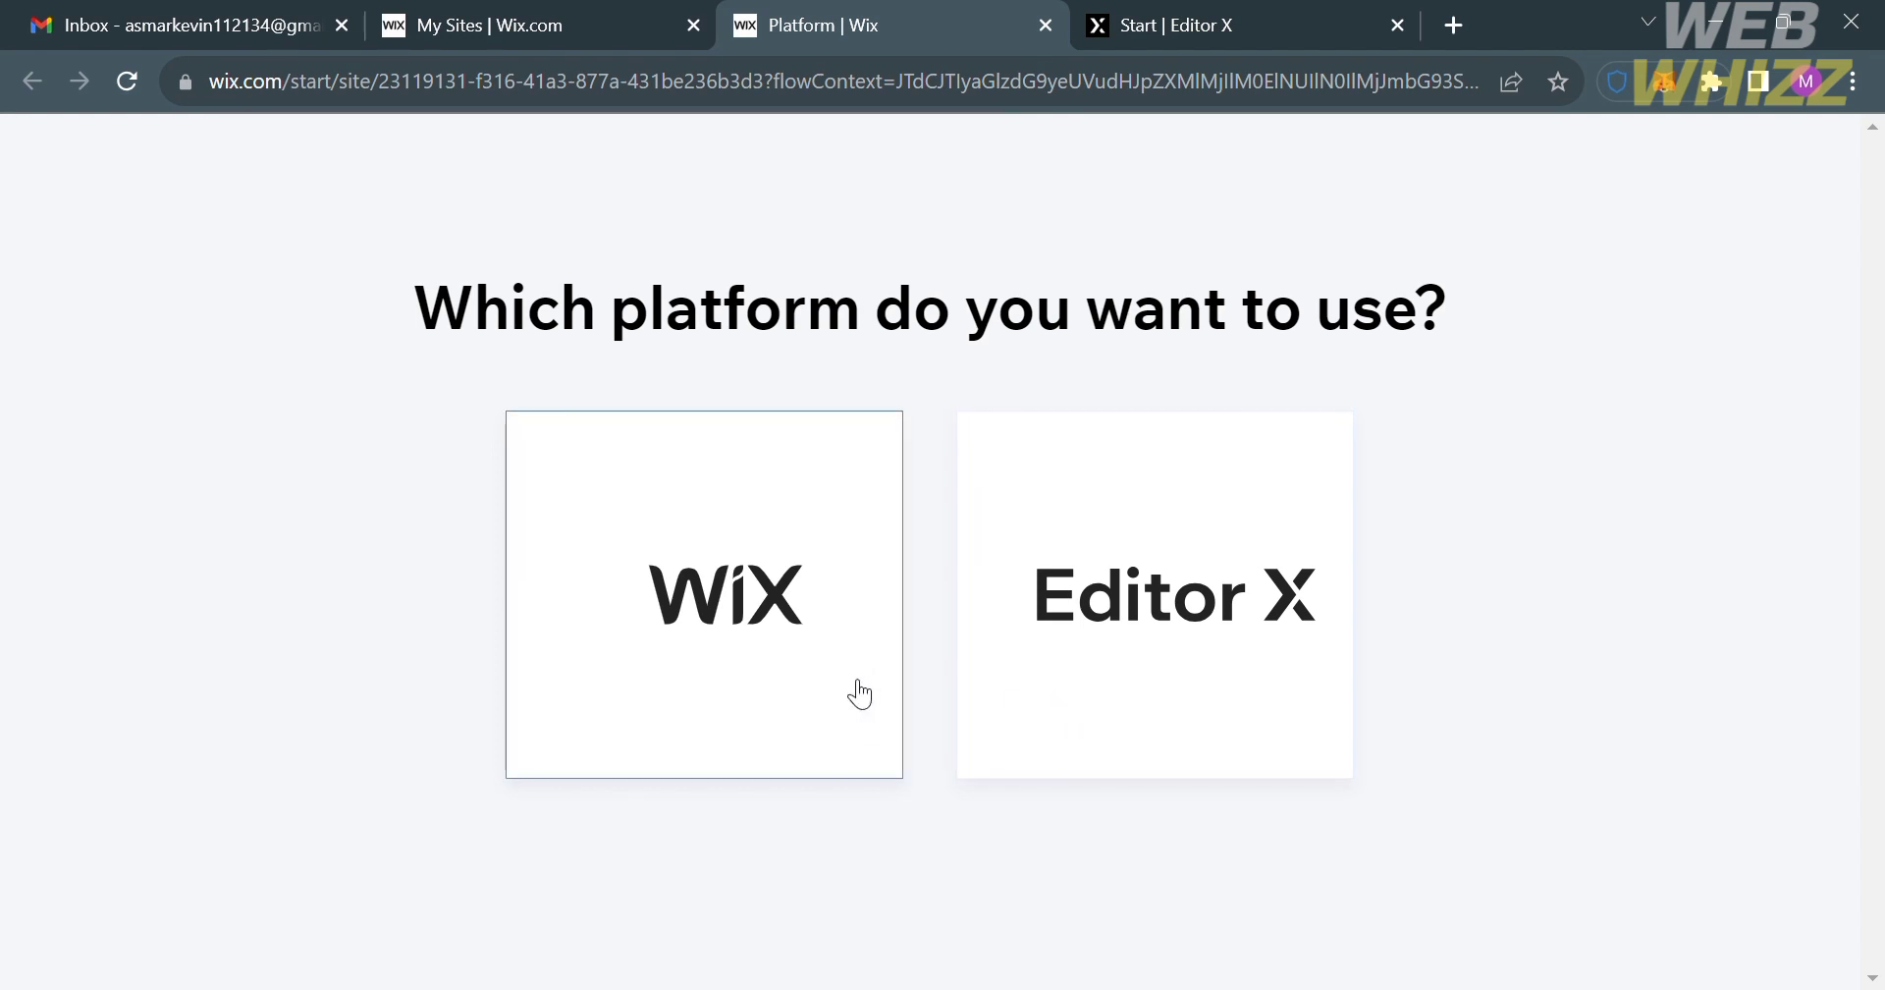
Step: Pick Editor X as the new site's platform and scroll through its templates
{"action": "left_click", "coordinate": [1105, 680]}
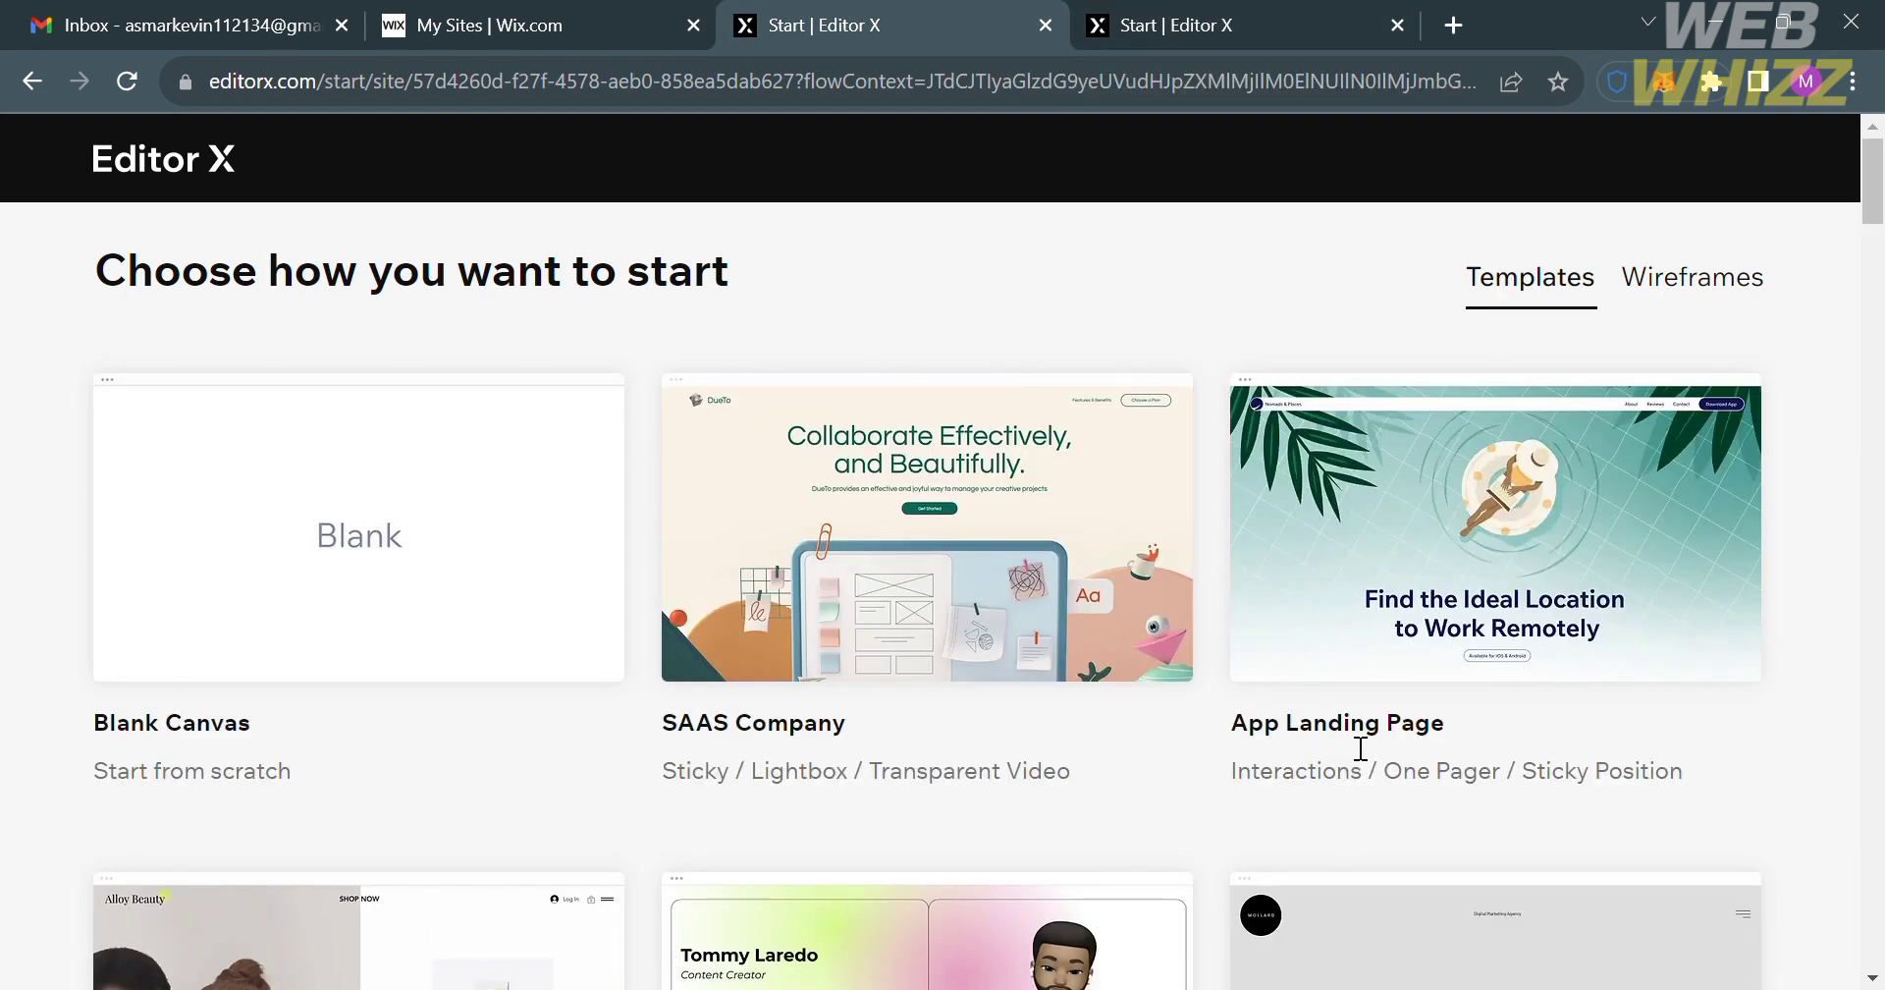
{"action": "scroll", "coordinate": [1355, 756], "scroll_direction": "down", "scroll_amount": 3}
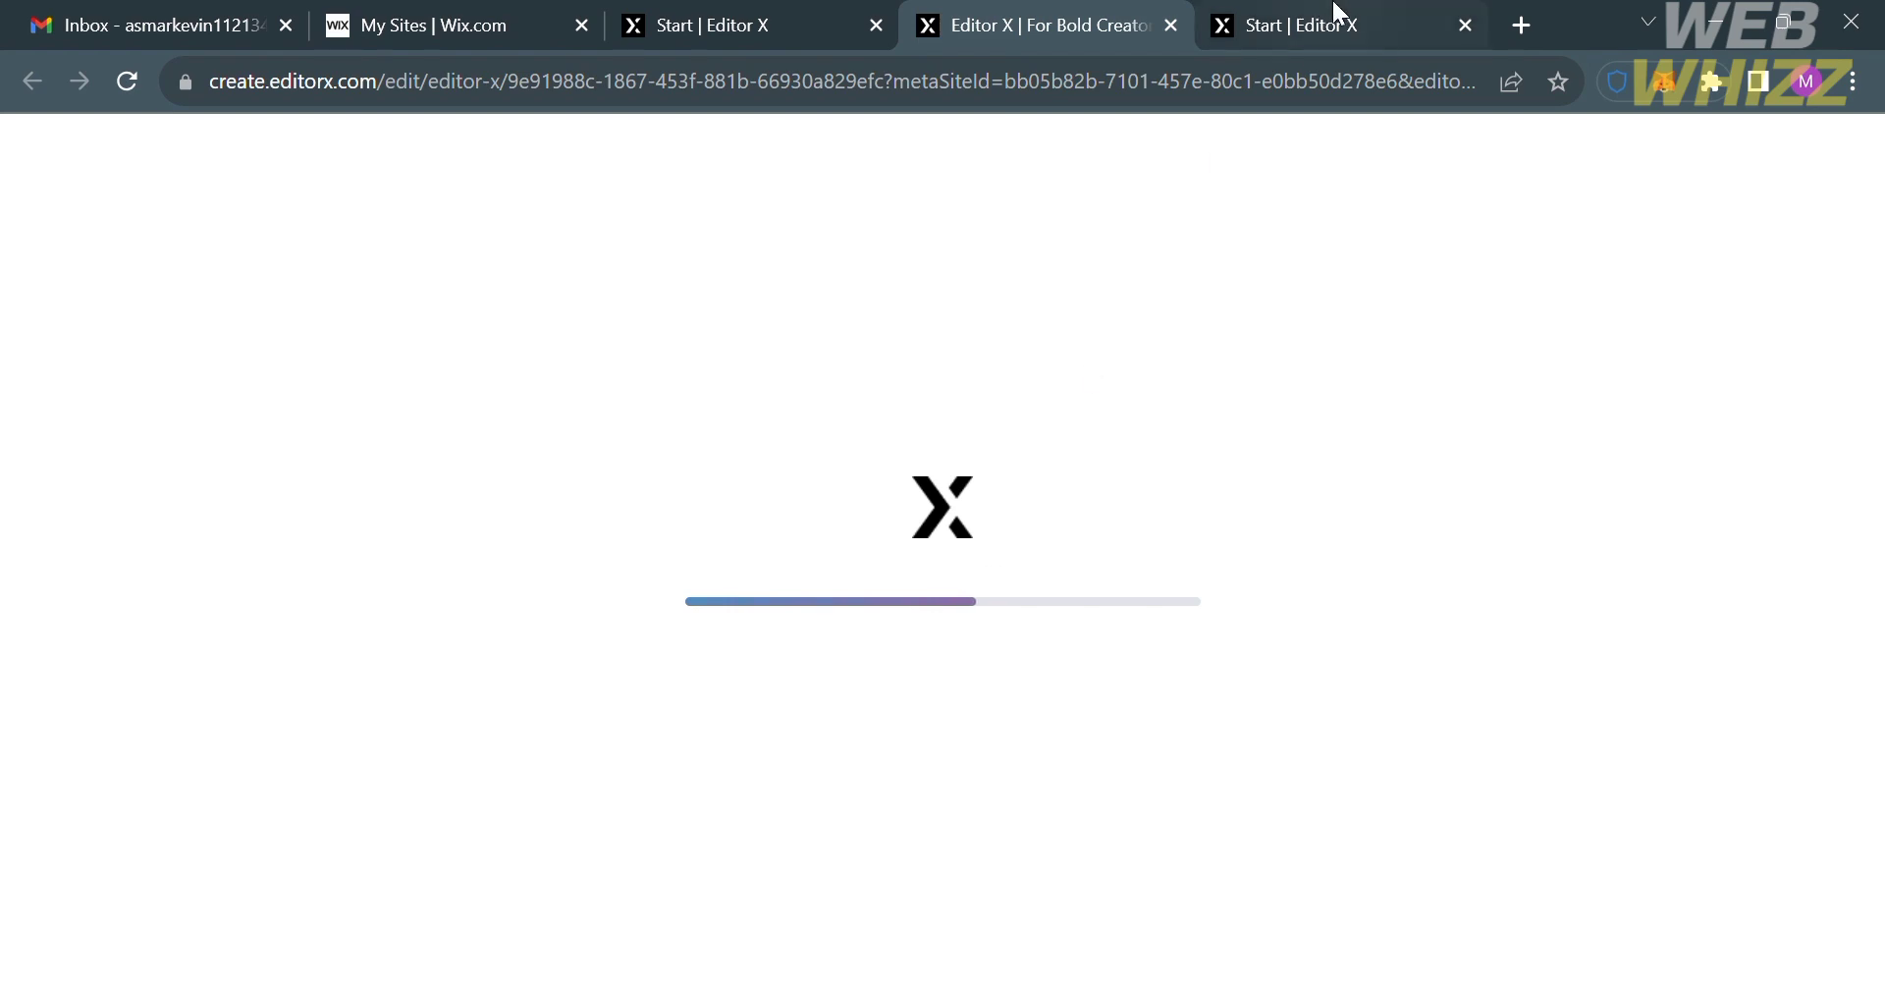
Step: Return to the Link in Bio editor tab, skip the welcome tour and learning tip, and open View
{"action": "left_click", "coordinate": [1331, 22]}
{"action": "left_click", "coordinate": [1116, 12]}
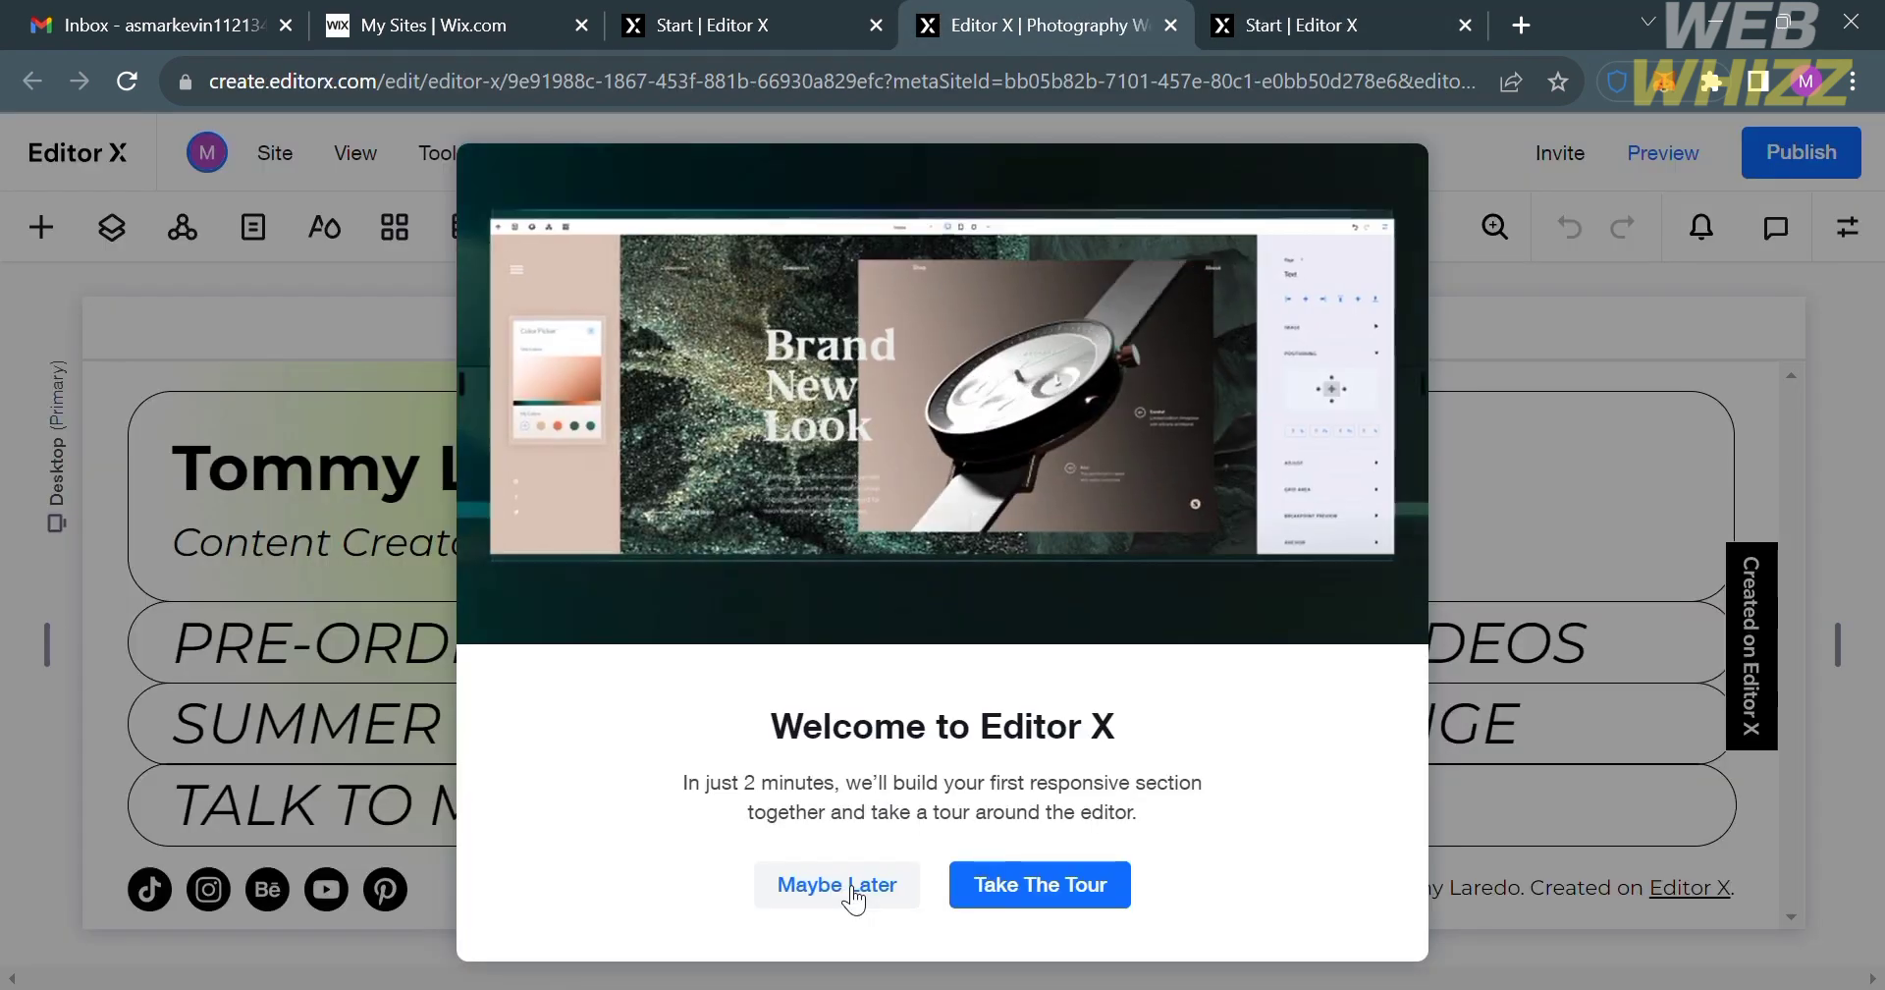
{"action": "left_click", "coordinate": [853, 889]}
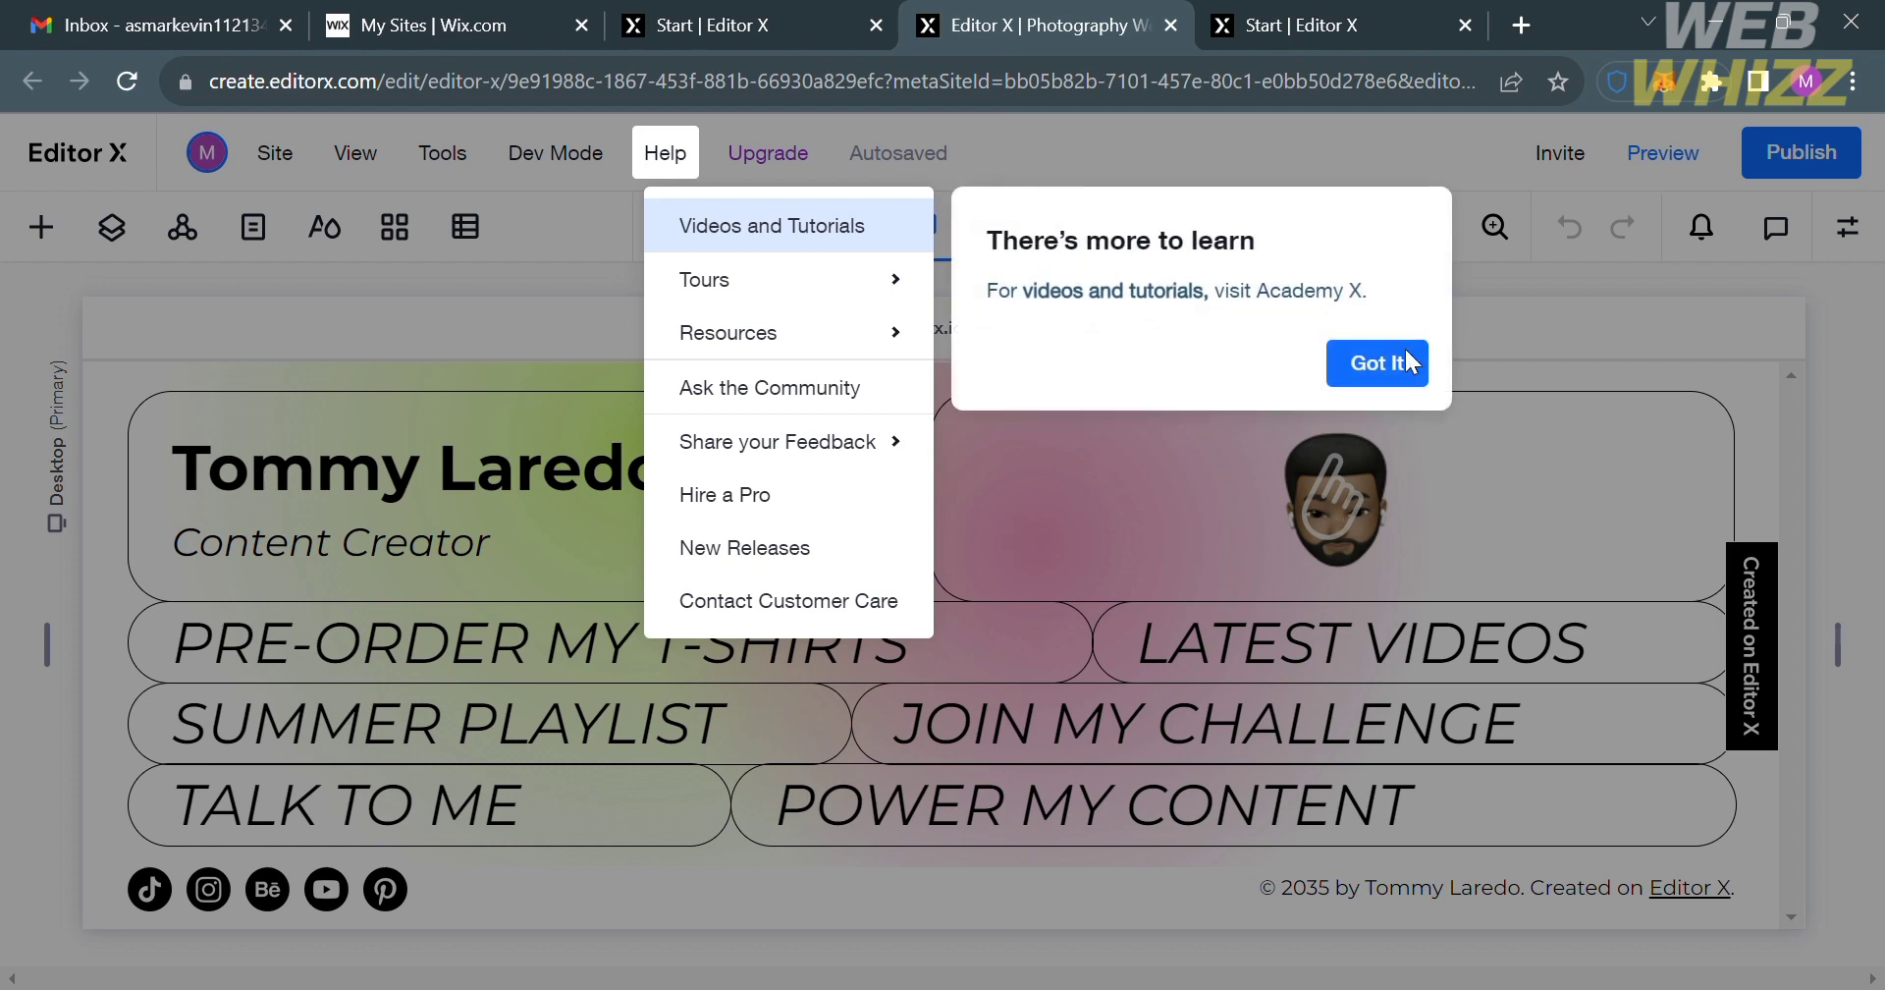
{"action": "left_click", "coordinate": [1401, 361]}
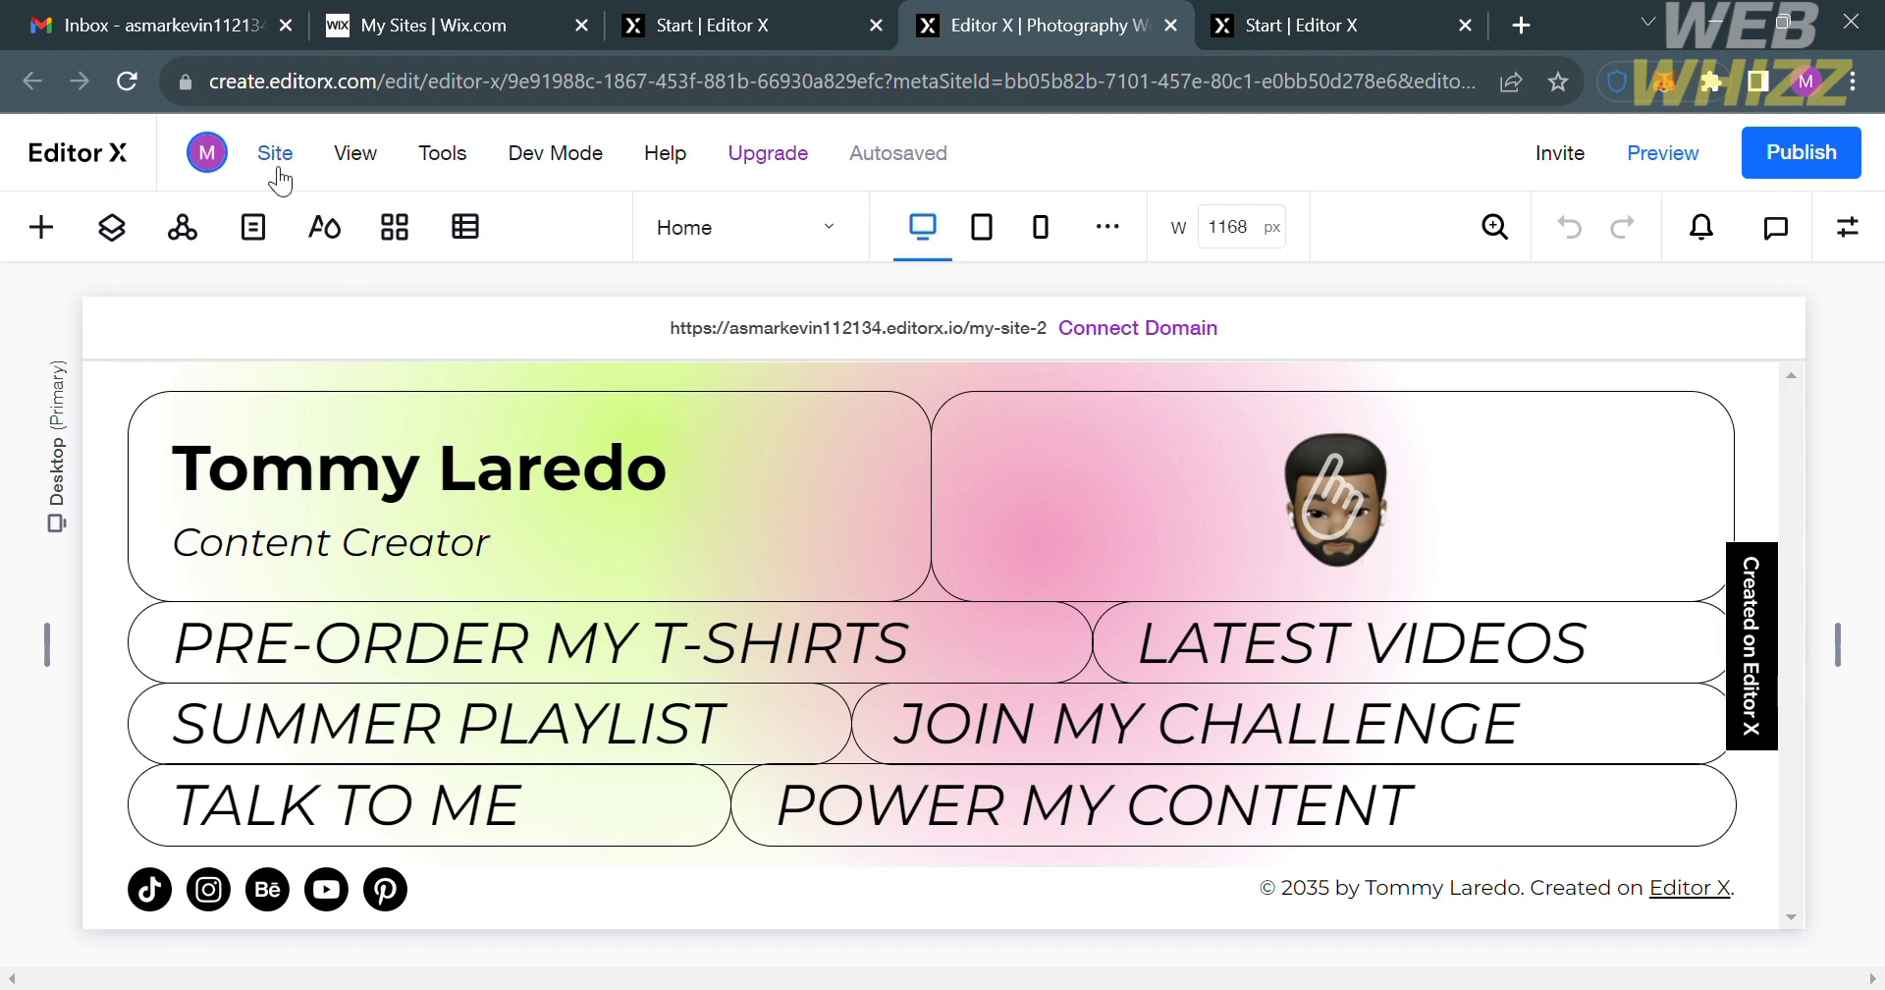
{"action": "left_click", "coordinate": [1311, 12]}
{"action": "mouse_move", "coordinate": [768, 153]}
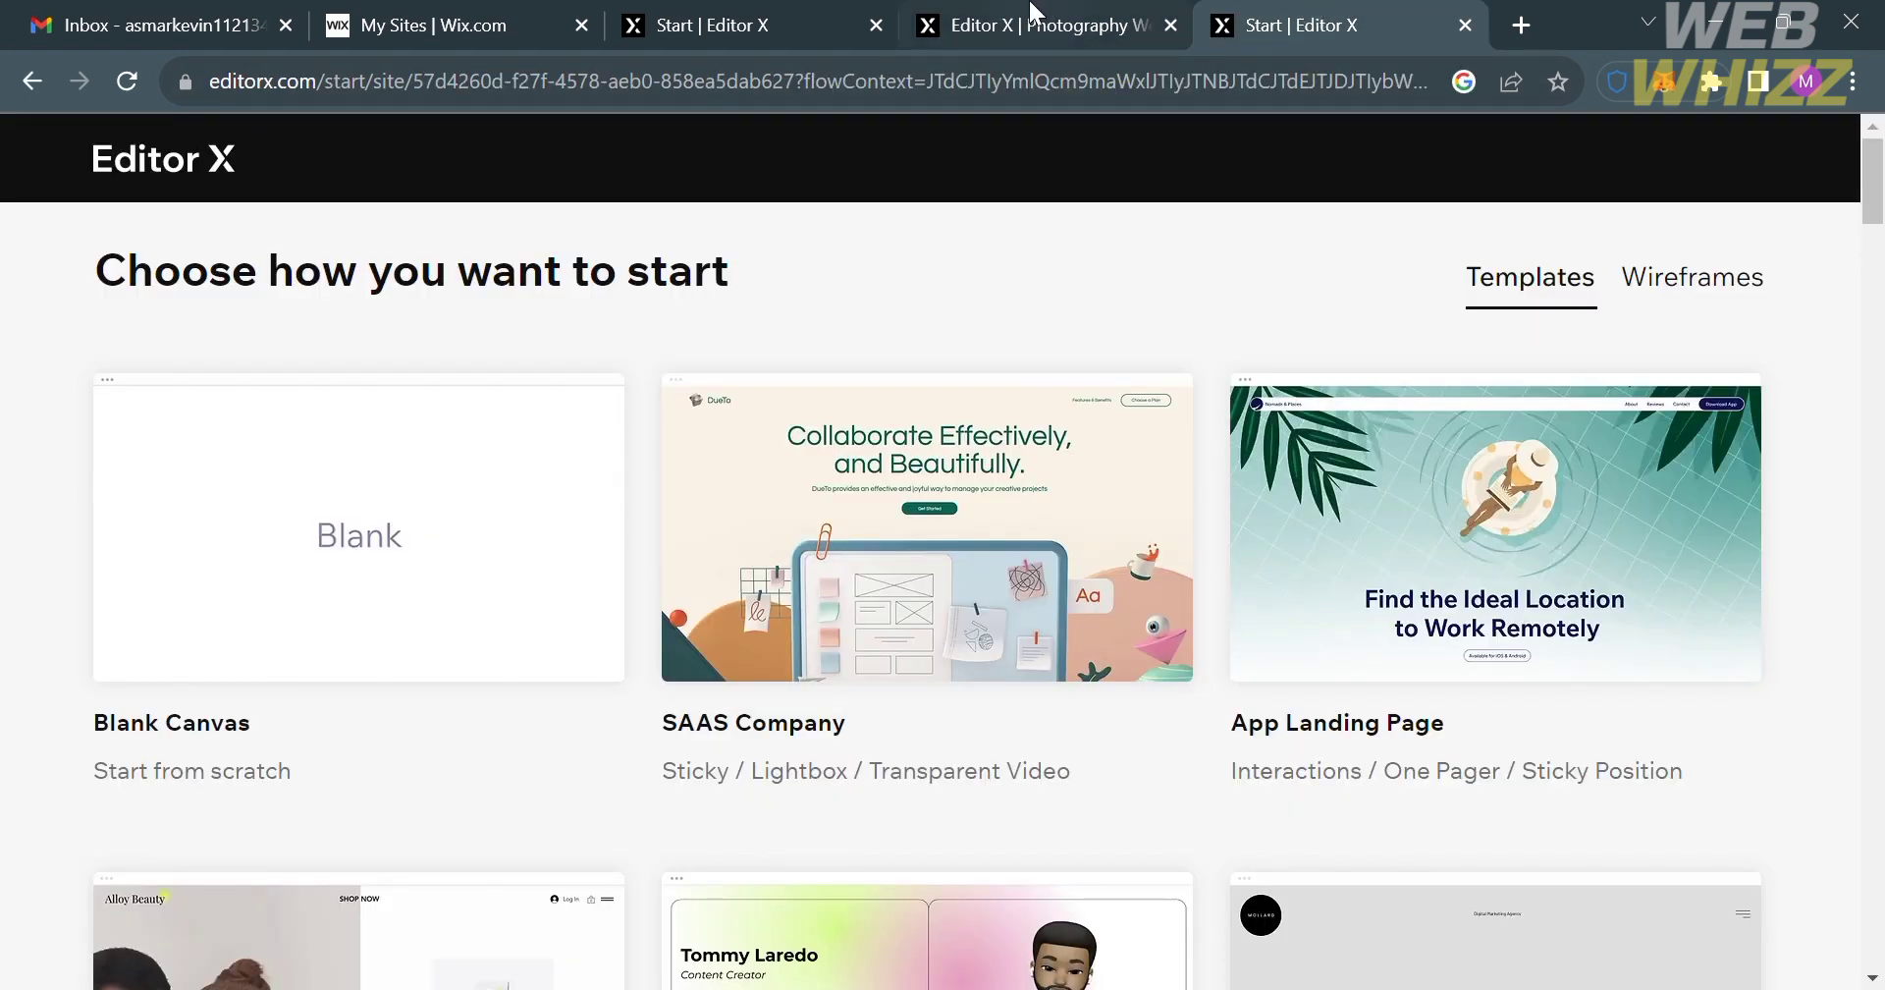
{"action": "left_click", "coordinate": [1036, 15]}
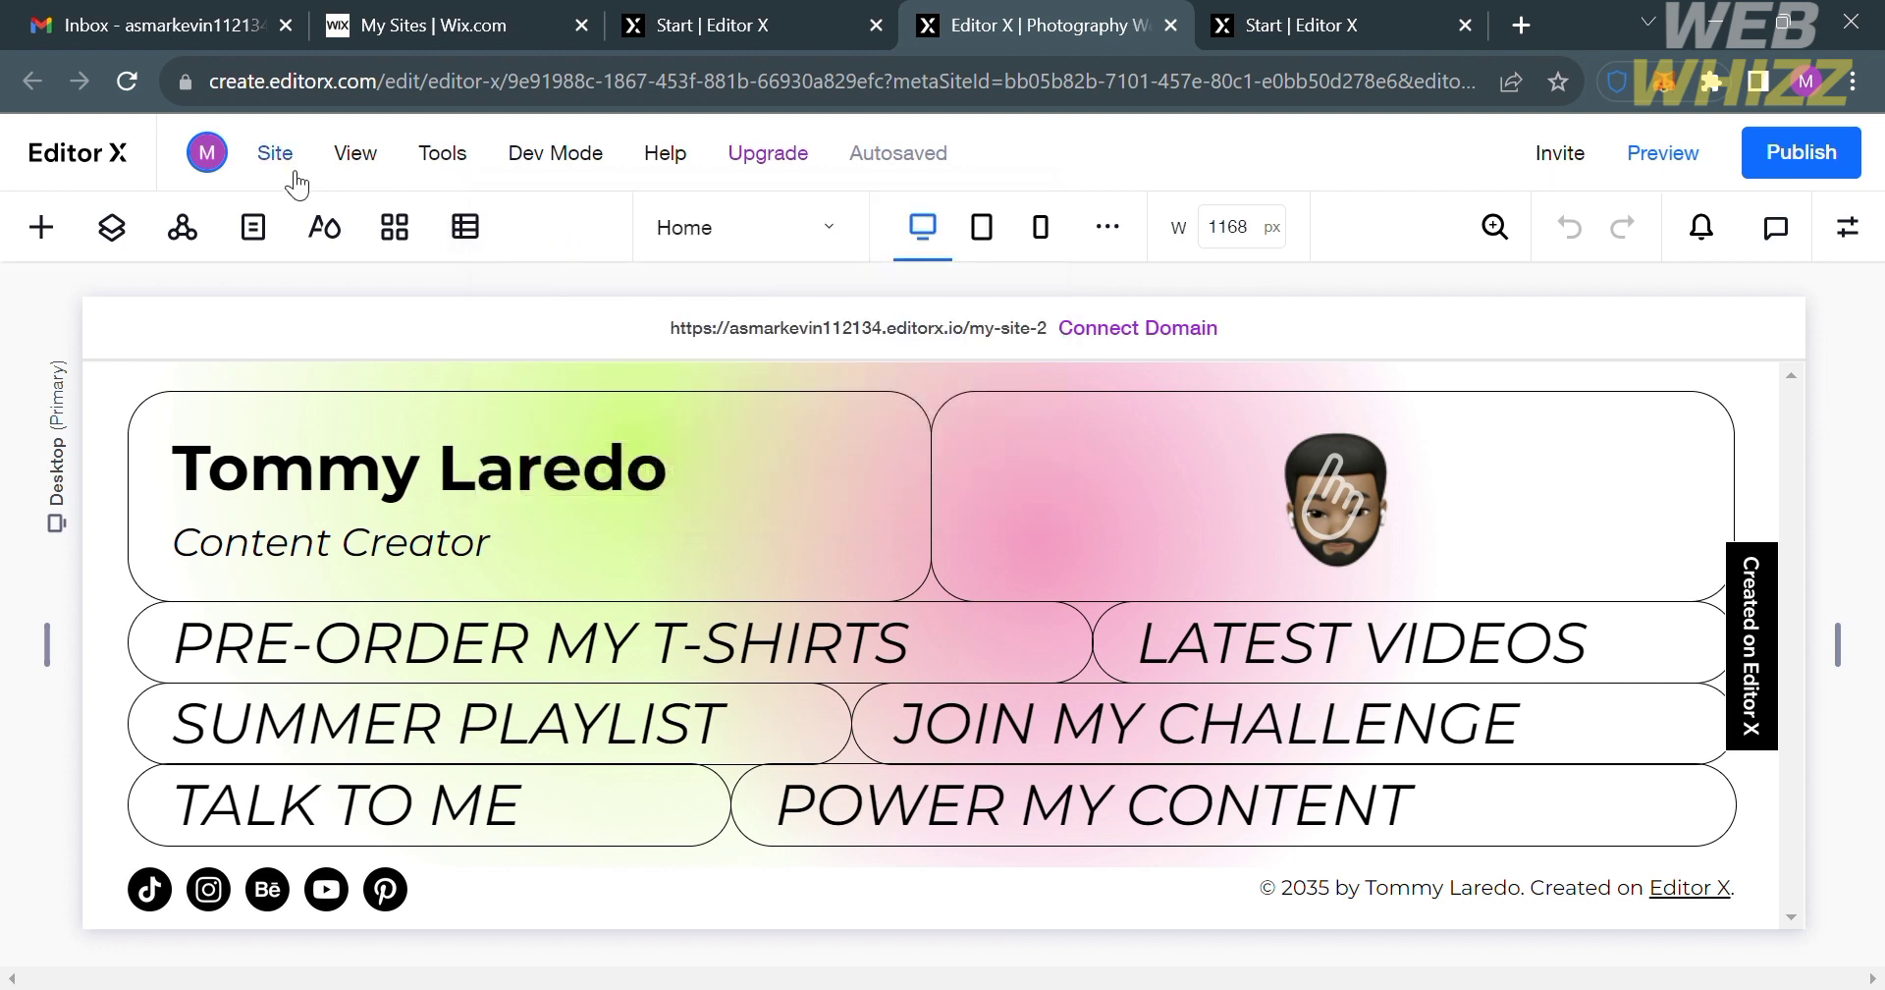
{"action": "left_click", "coordinate": [379, 162]}
{"action": "mouse_move", "coordinate": [442, 154]}
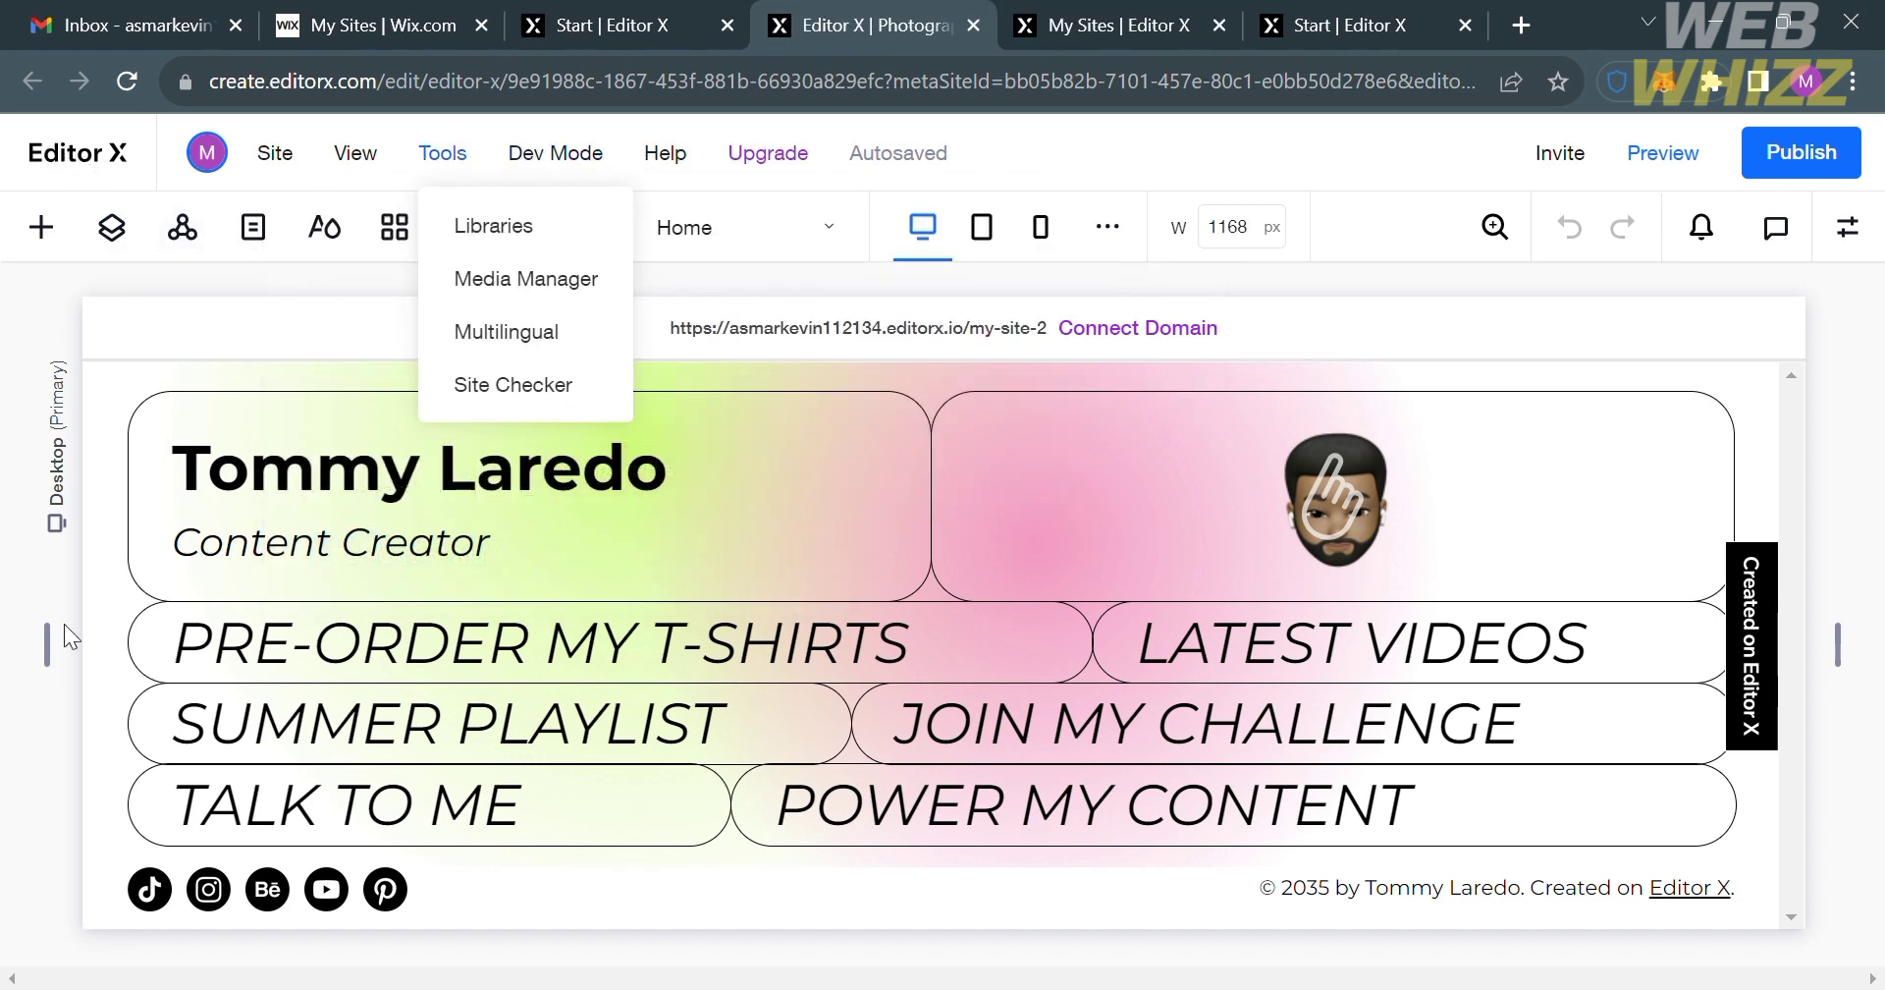
Step: Narrow the desktop canvas from 1168 px to 1100 px by dragging its left handle
{"action": "left_click", "coordinate": [59, 655]}
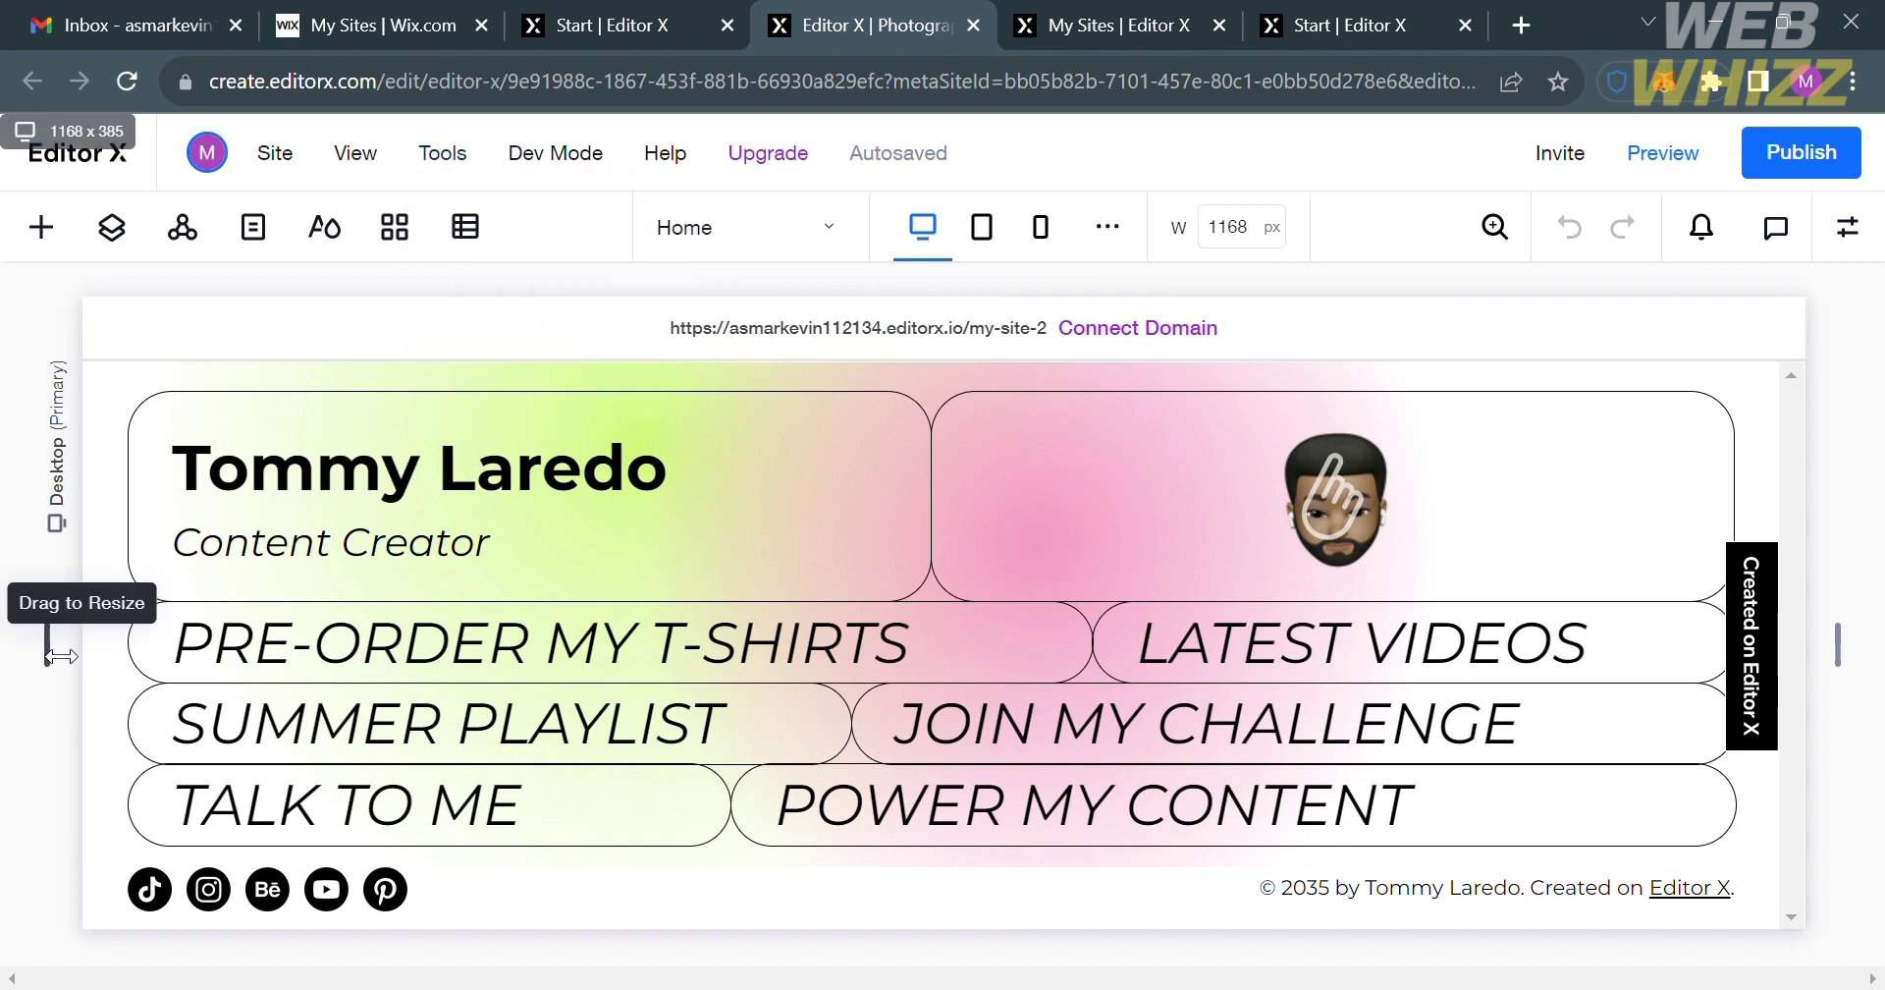
{"action": "left_click_drag", "start_coordinate": [59, 656], "coordinate": [111, 640]}
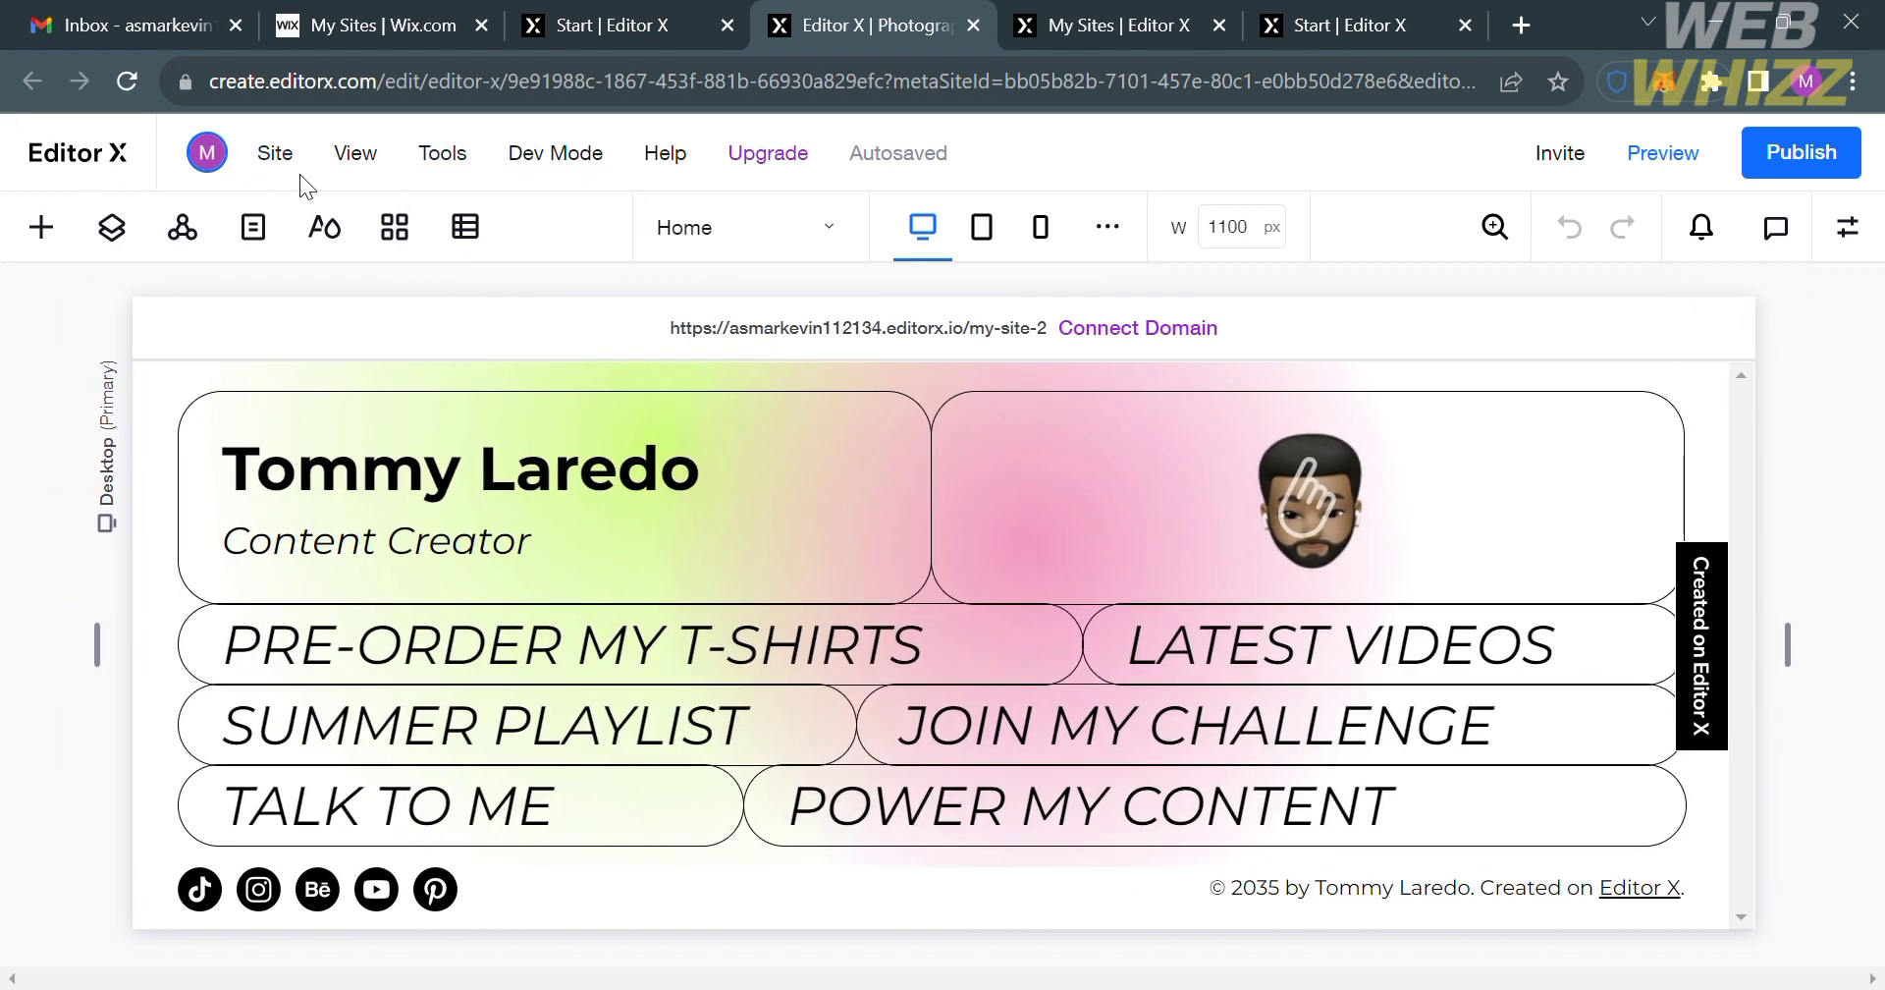
{"action": "left_click", "coordinate": [463, 165]}
Step: Publish the site at the free editorx.io address, renaming my-site-2 to 'sample'
{"action": "left_click", "coordinate": [1858, 168]}
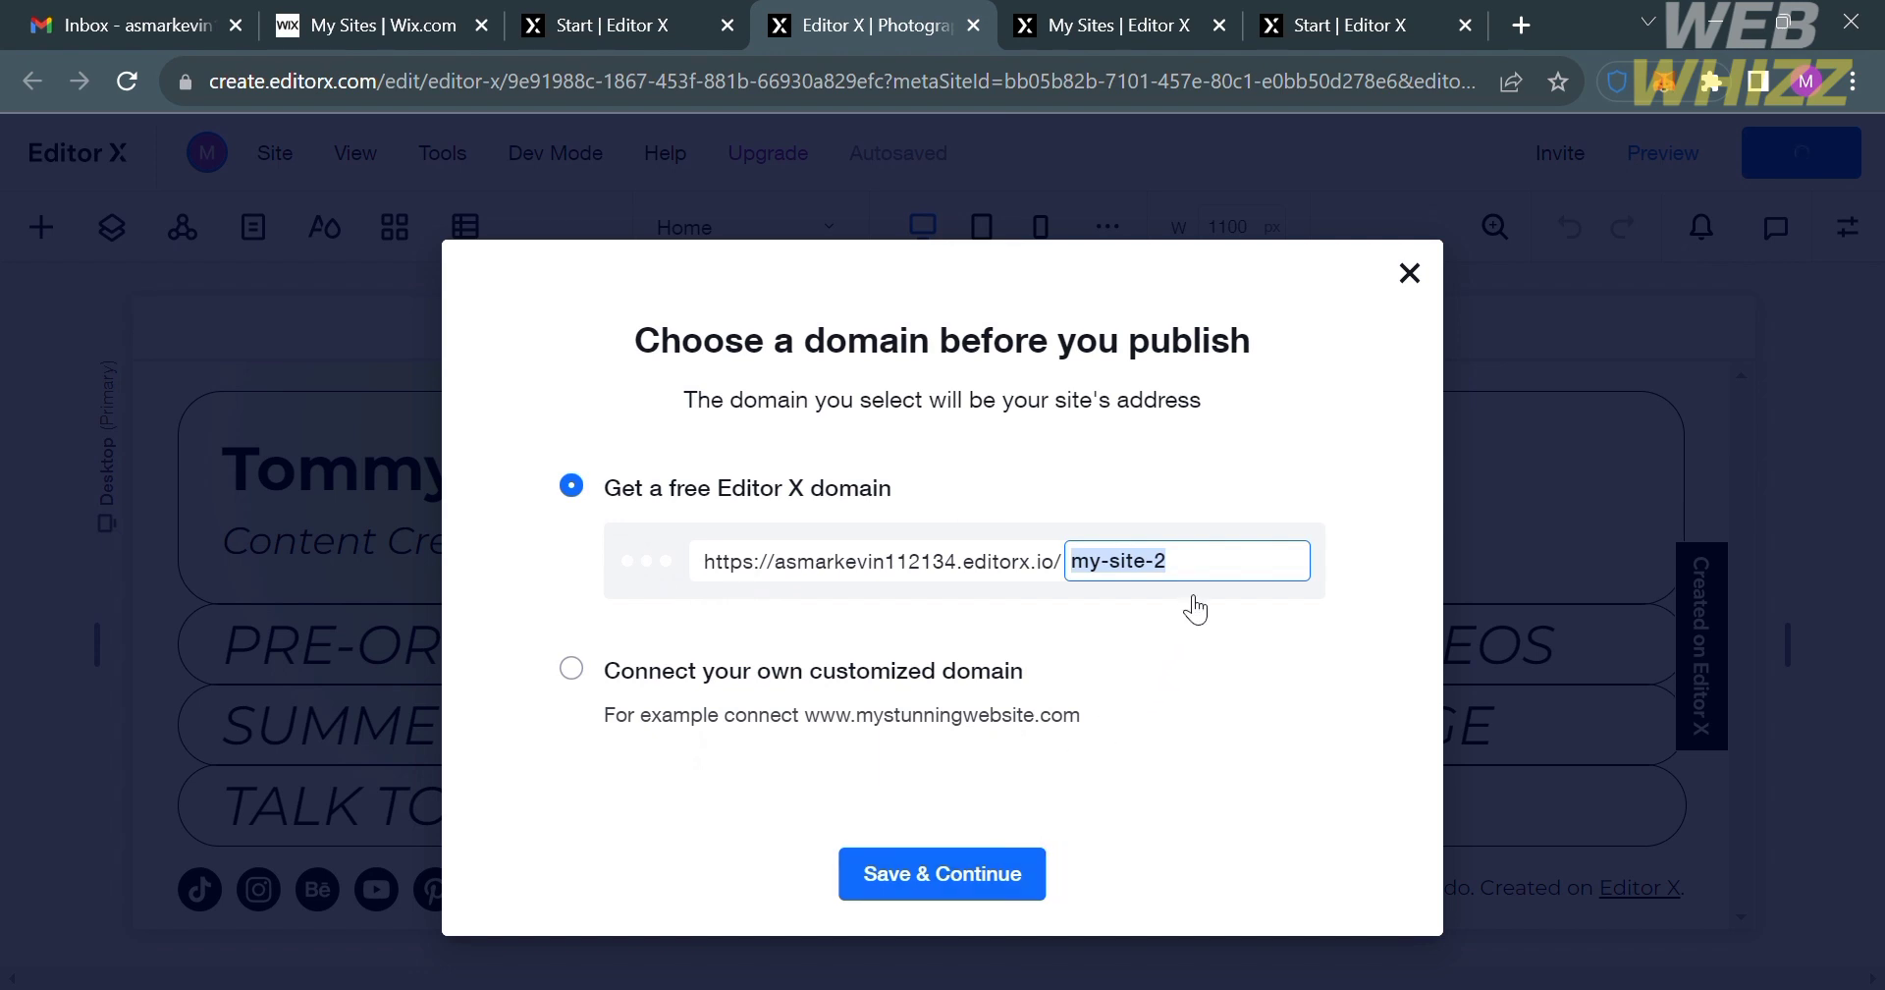
{"action": "type", "text": "samp"}
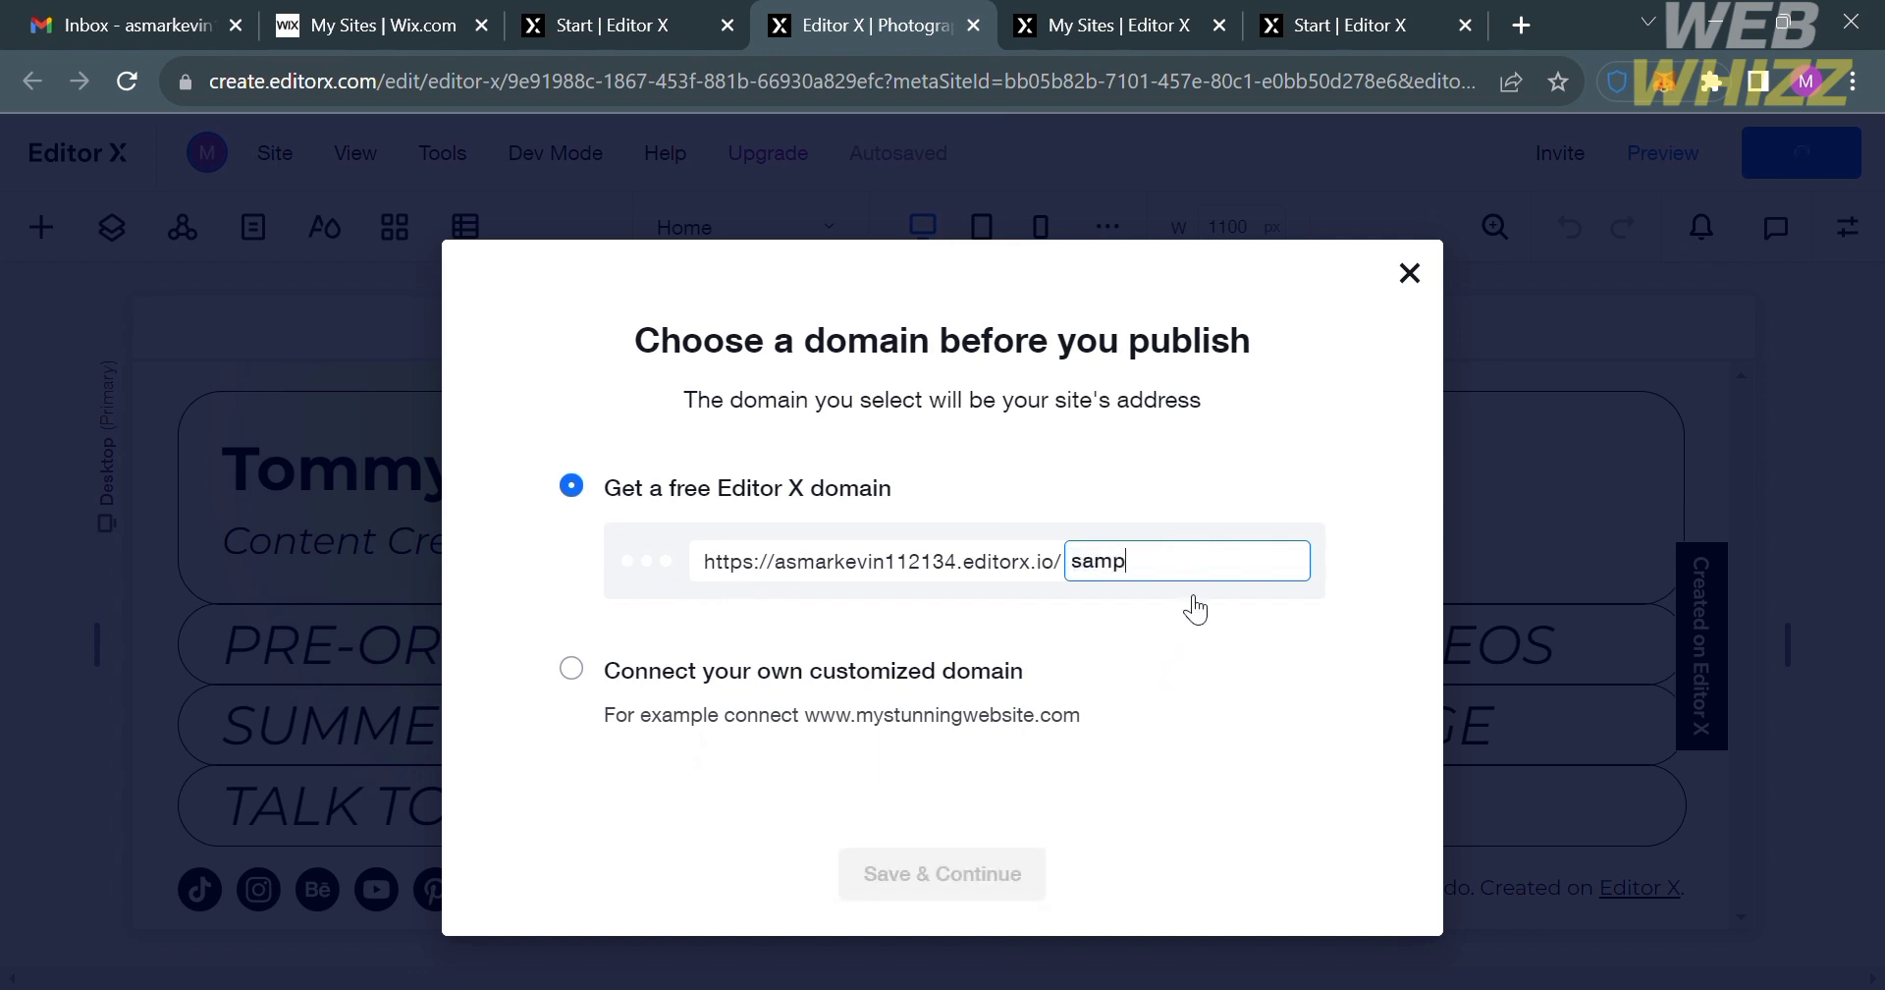
{"action": "type", "text": "le"}
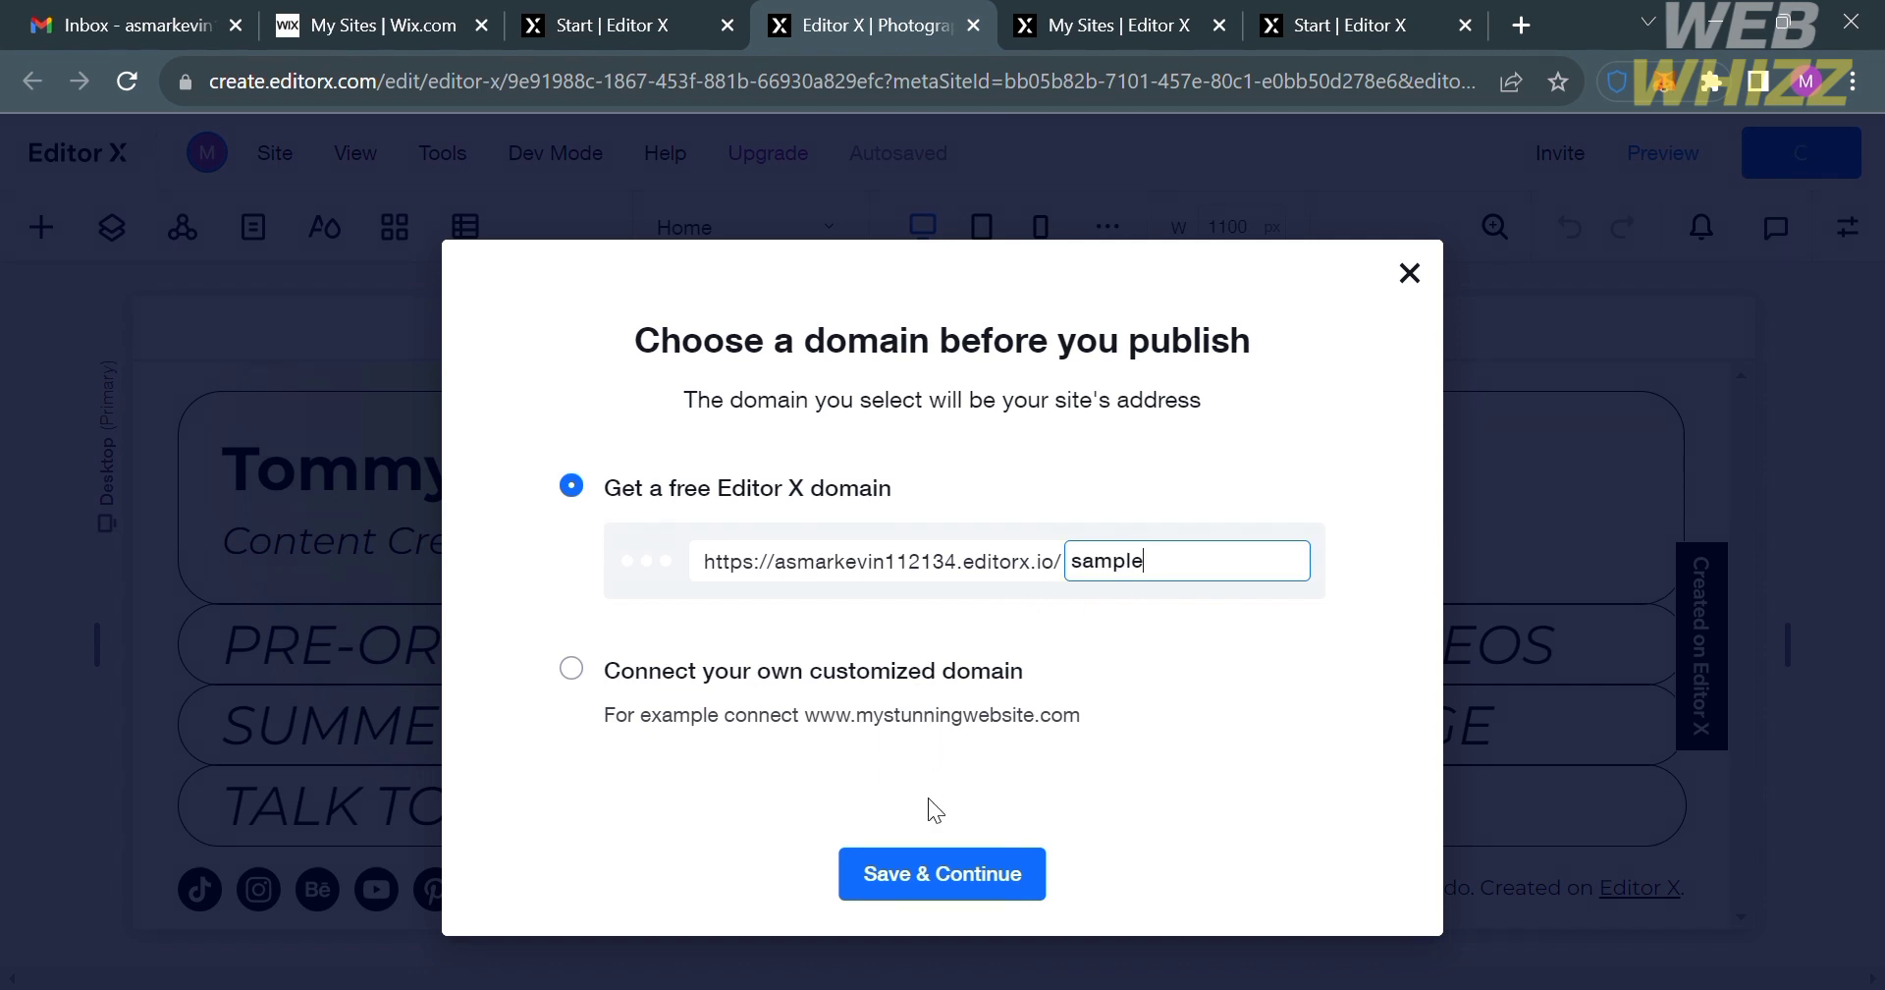
{"action": "left_click", "coordinate": [894, 873]}
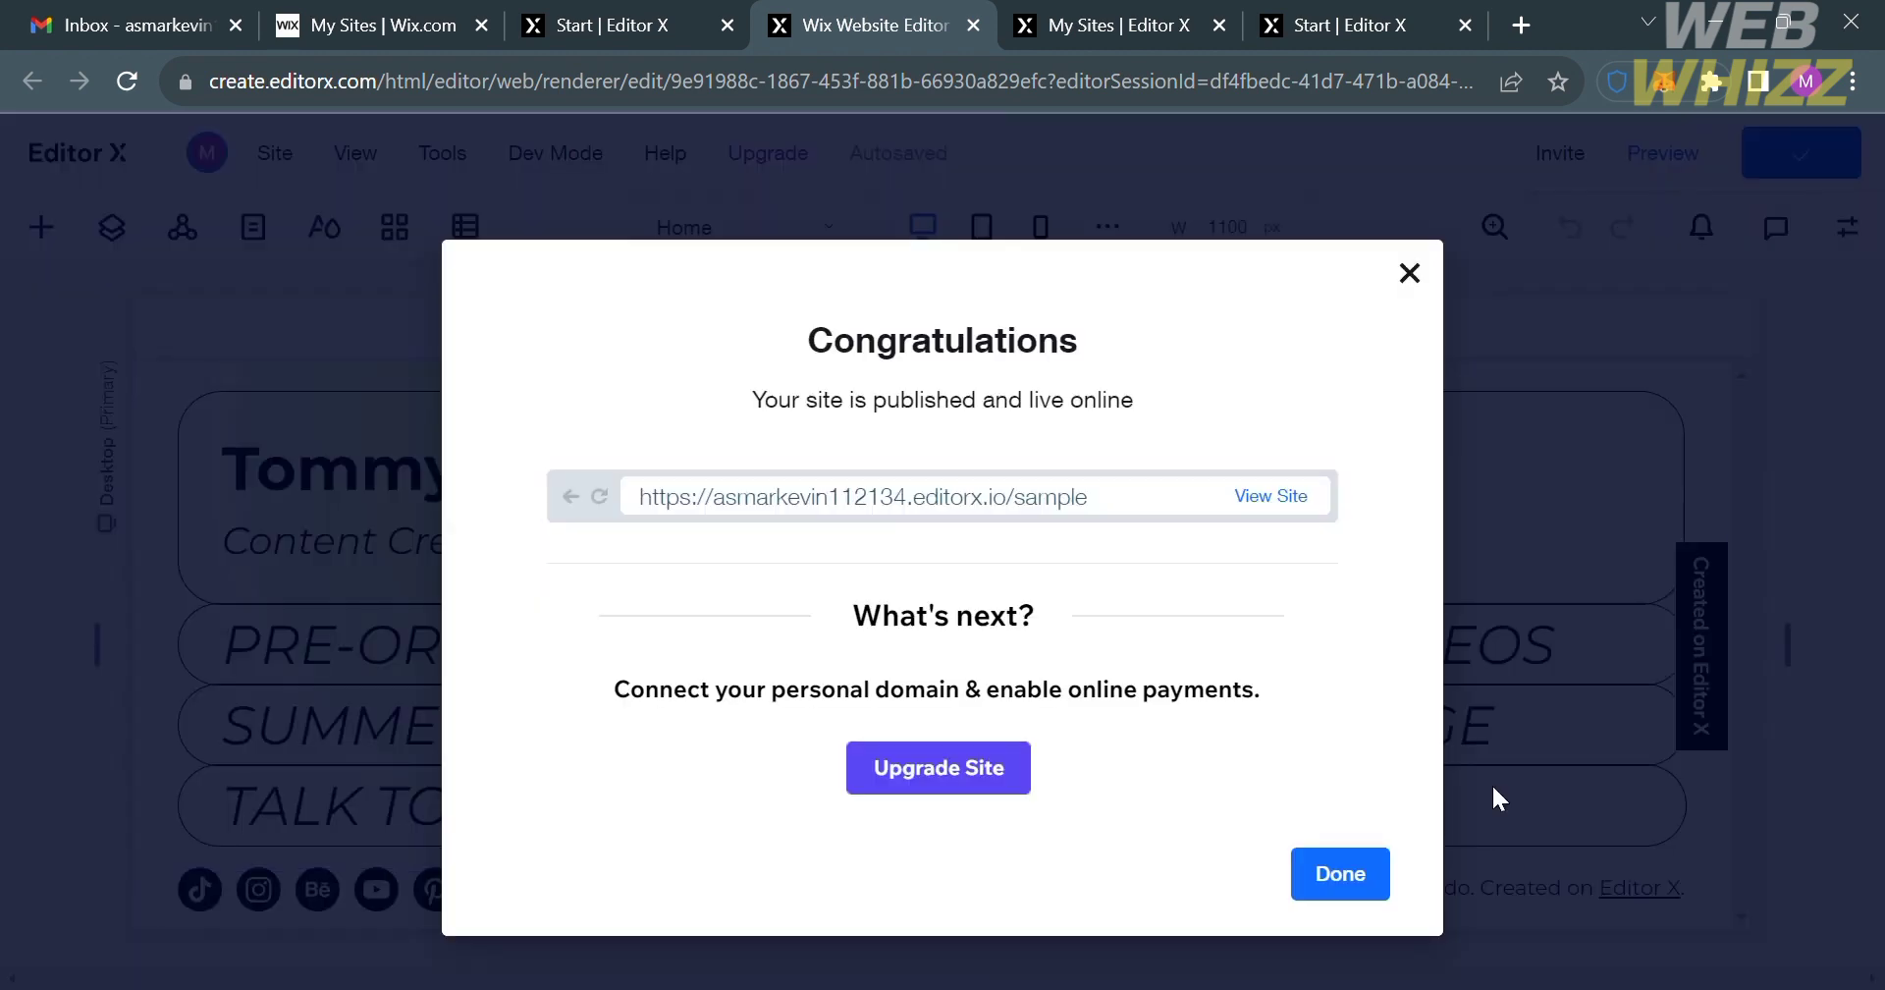
Step: Dismiss the publish confirmation and reload the My Sites dashboard to refresh its site list
{"action": "left_click", "coordinate": [1367, 886]}
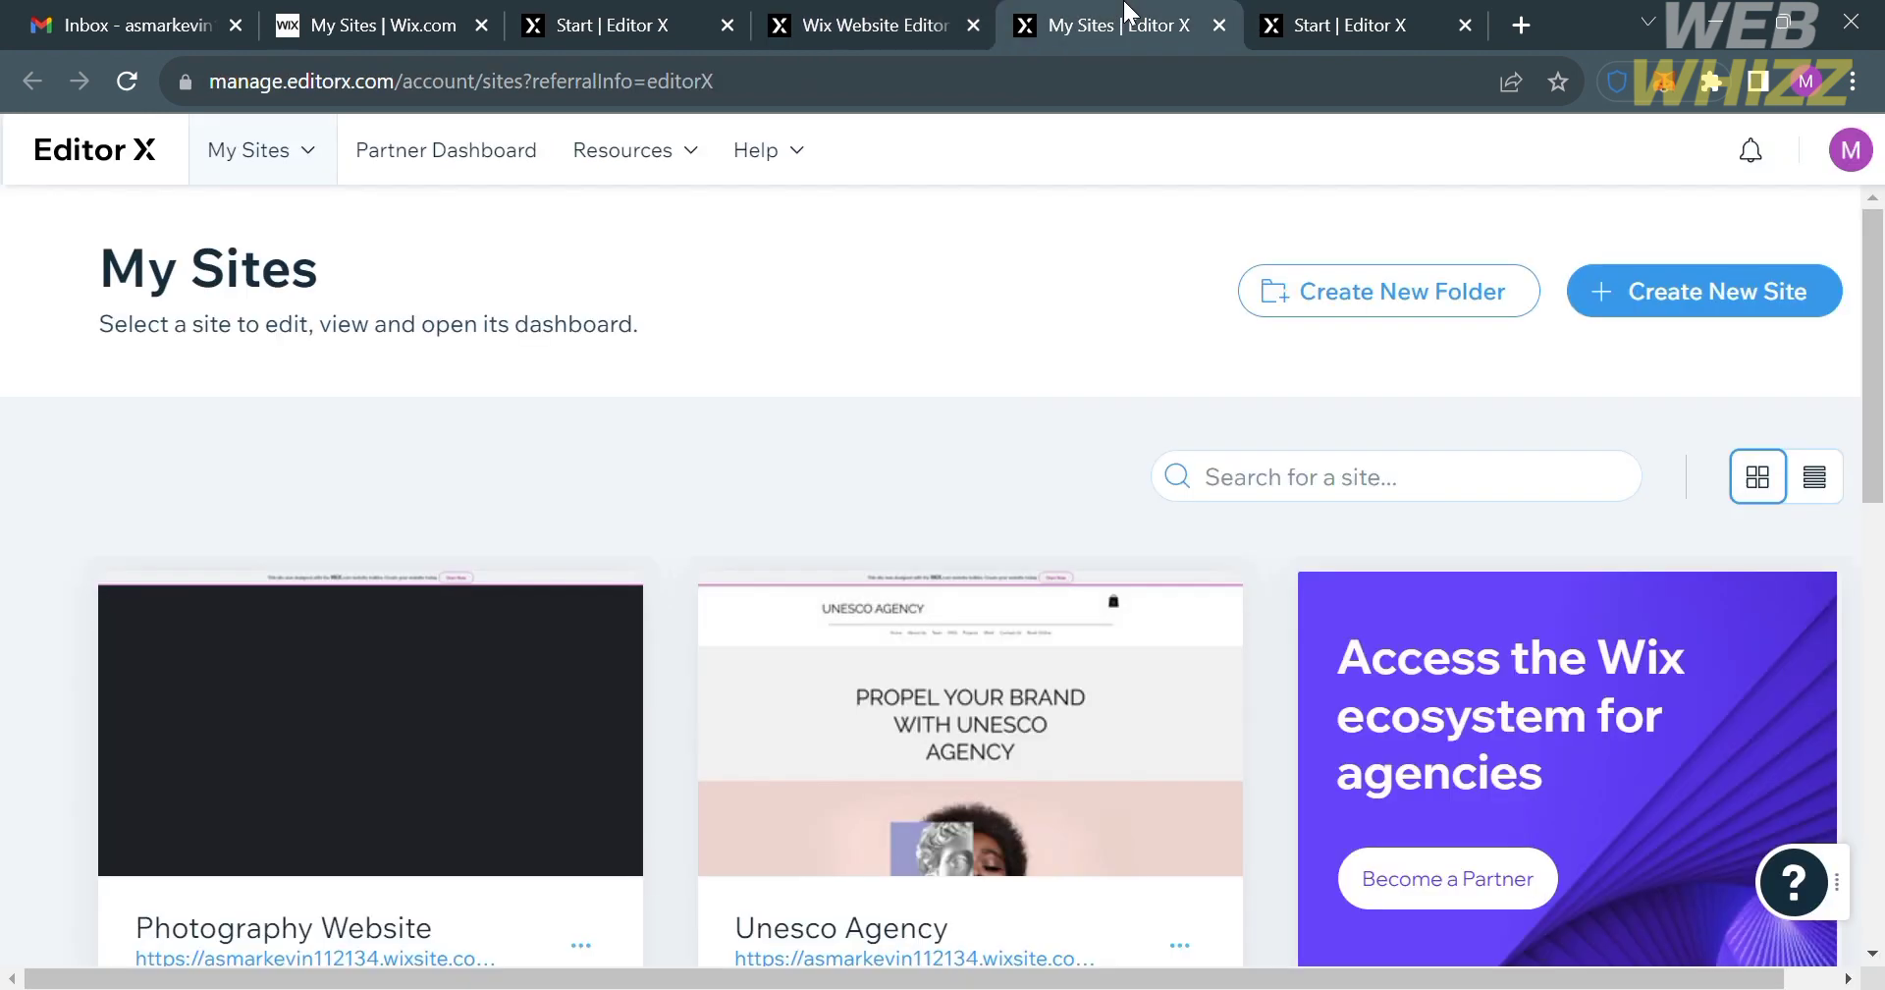
{"action": "left_click", "coordinate": [1124, 22]}
{"action": "left_click", "coordinate": [131, 83]}
{"action": "left_click", "coordinate": [379, 15]}
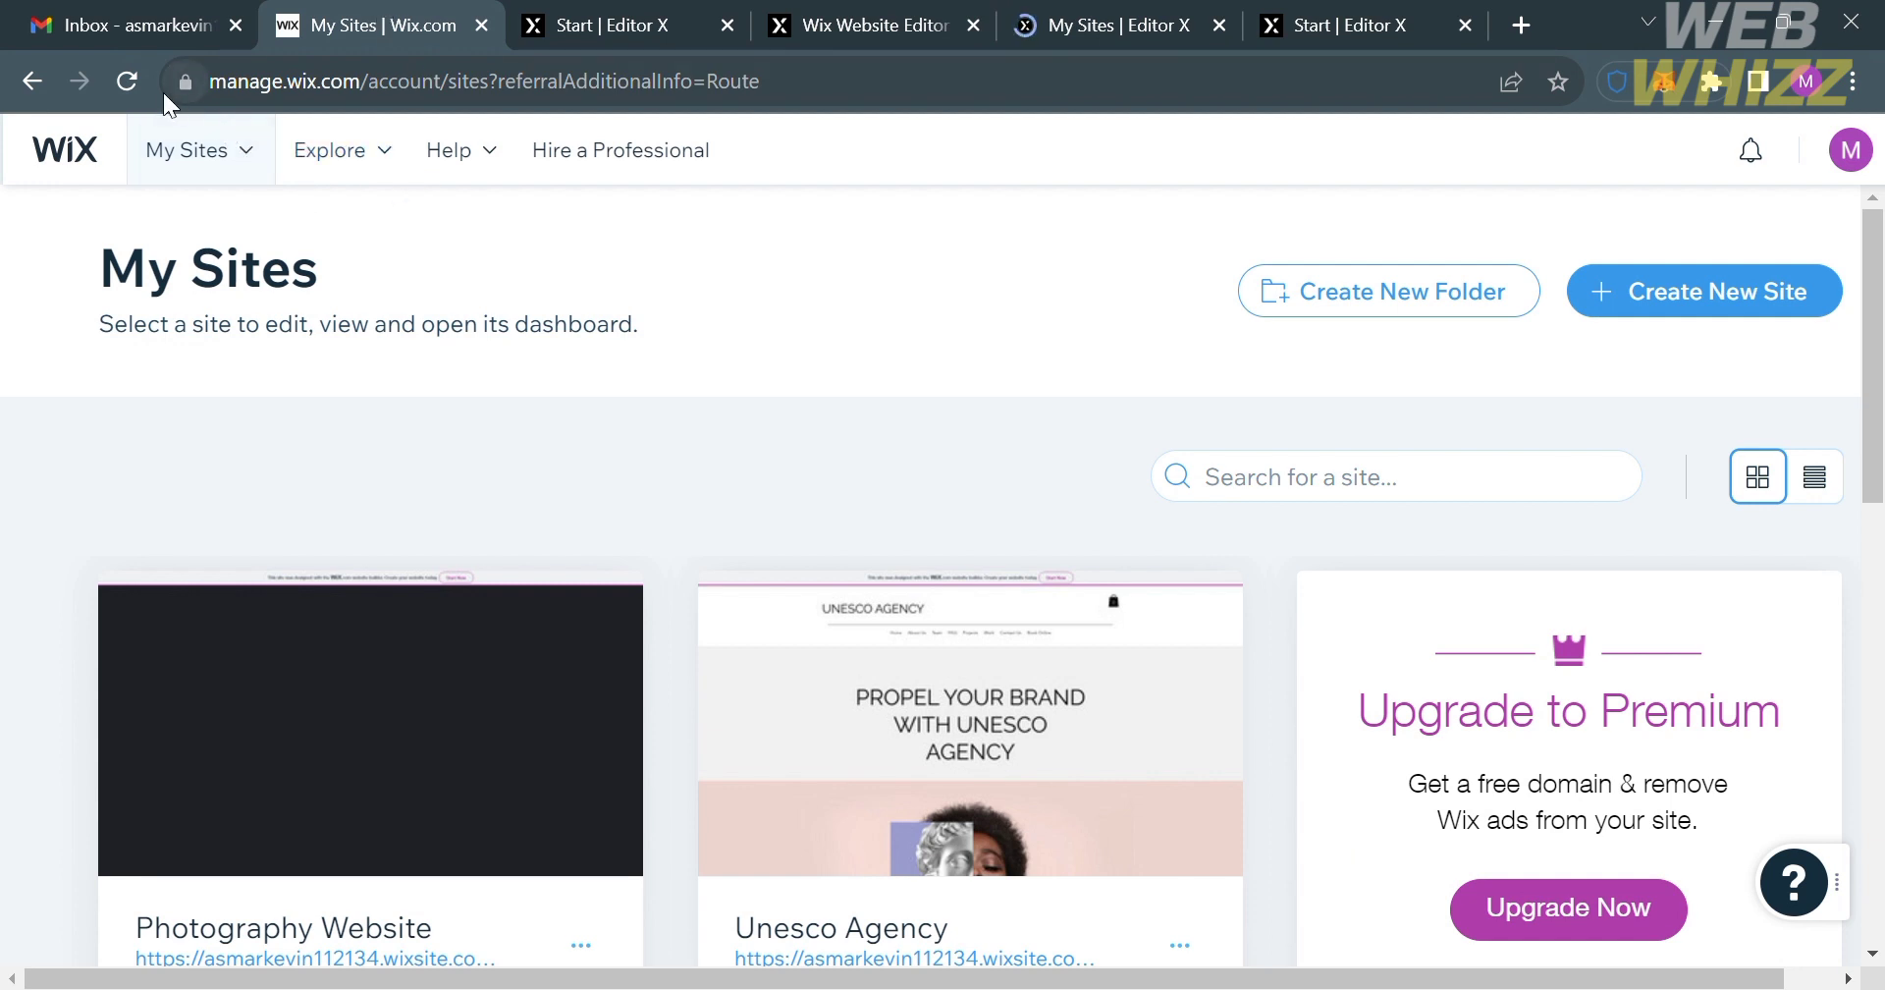
{"action": "left_click", "coordinate": [128, 83]}
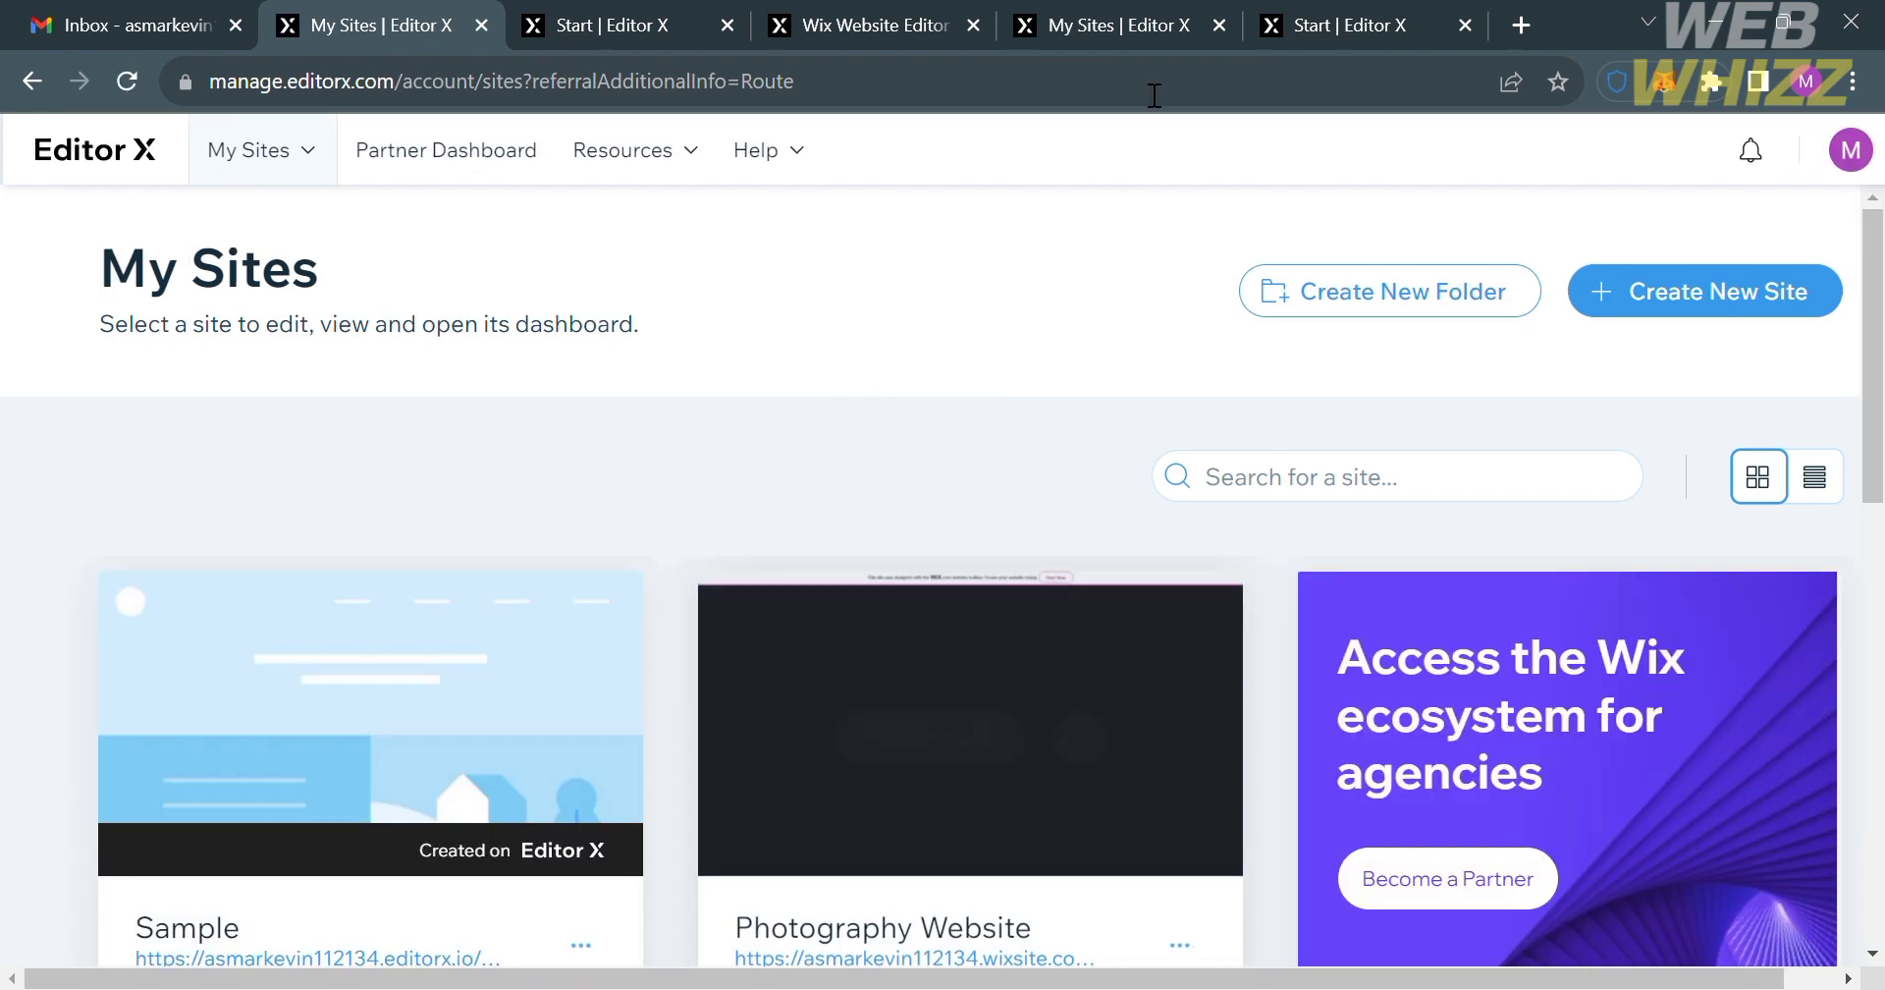
{"action": "scroll", "coordinate": [594, 658], "scroll_direction": "down", "scroll_amount": 2}
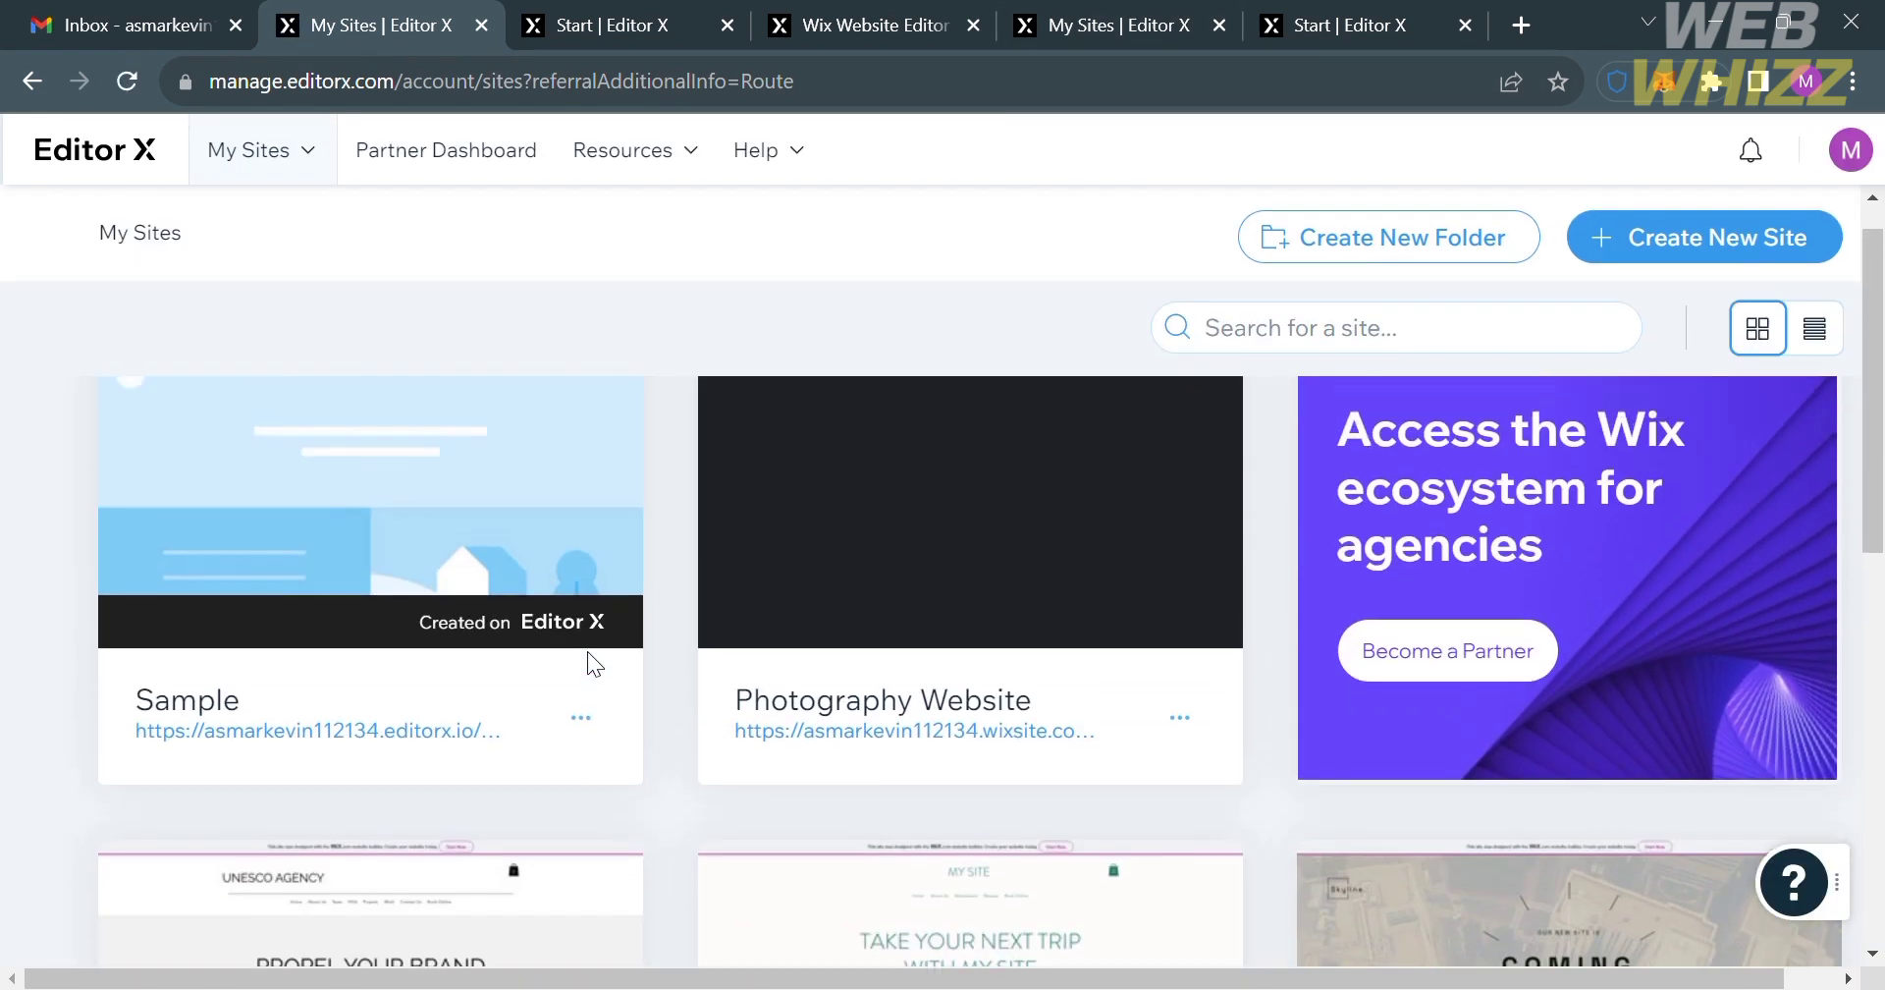
{"action": "scroll", "coordinate": [587, 651], "scroll_direction": "up", "scroll_amount": 2}
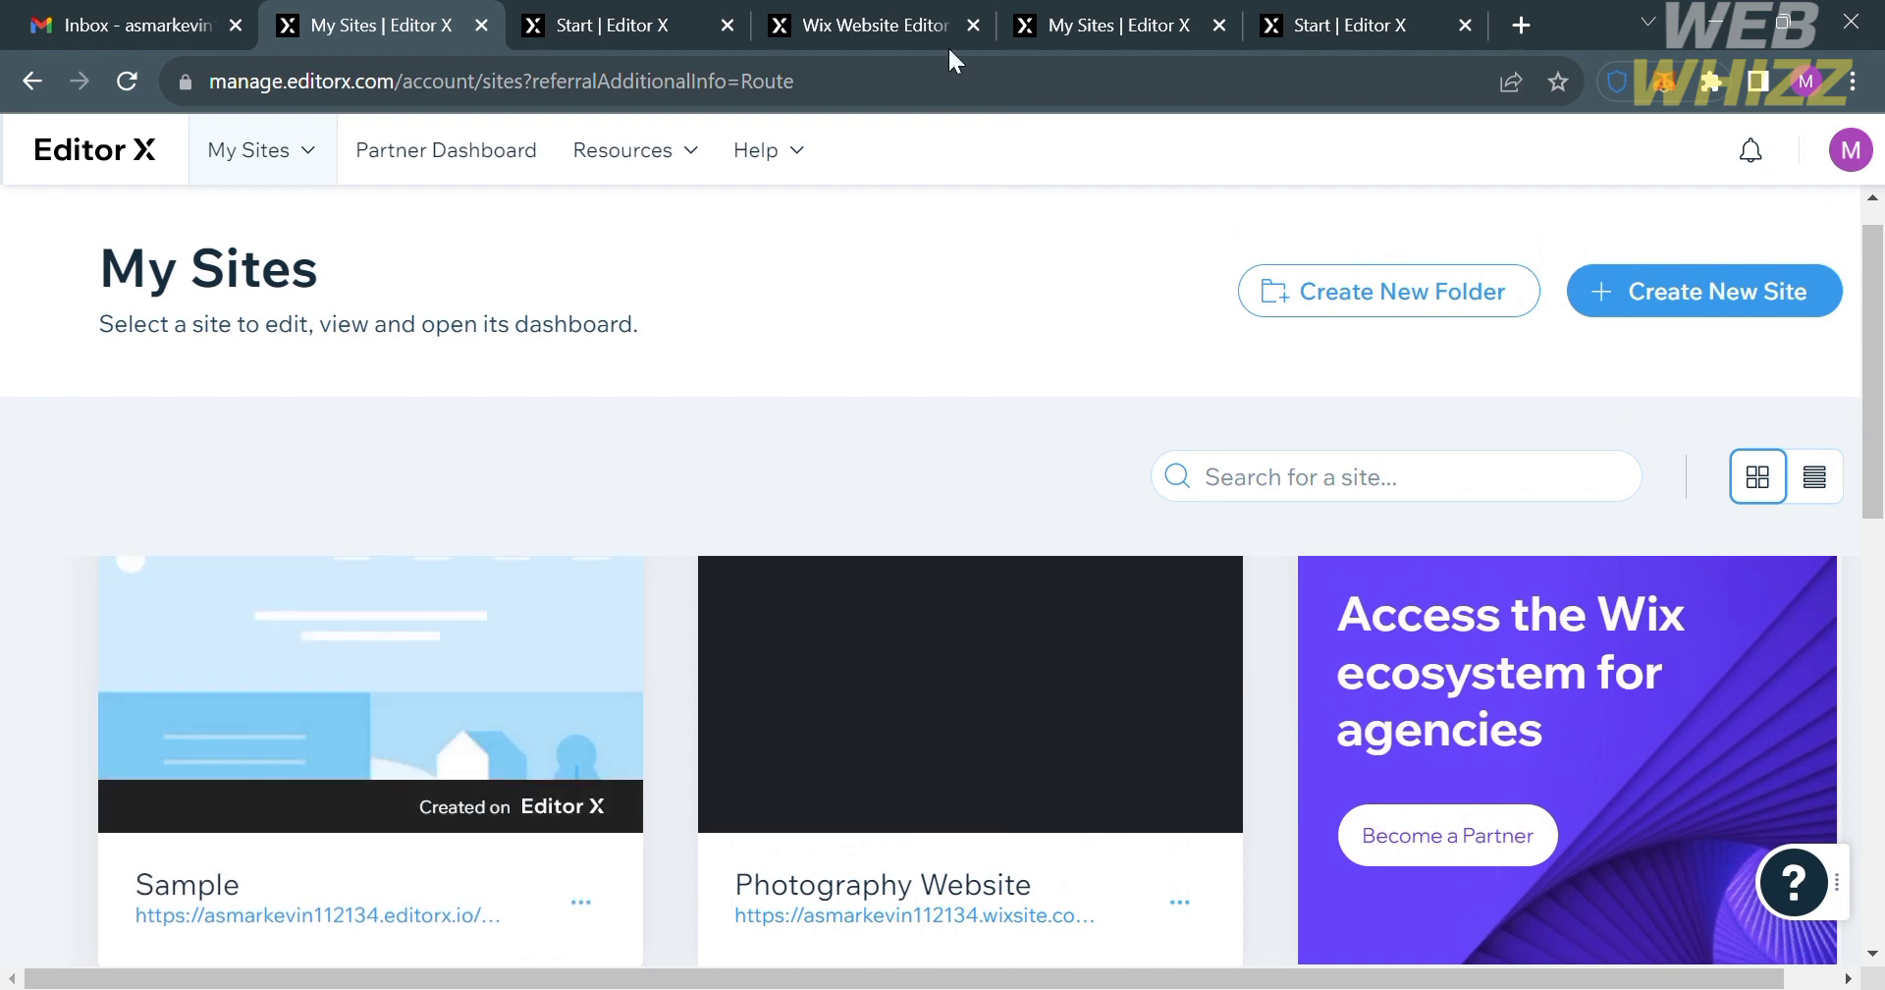
Step: Check both sites dashboards for the new Sample site, then open its options menu
{"action": "left_click", "coordinate": [1075, 20]}
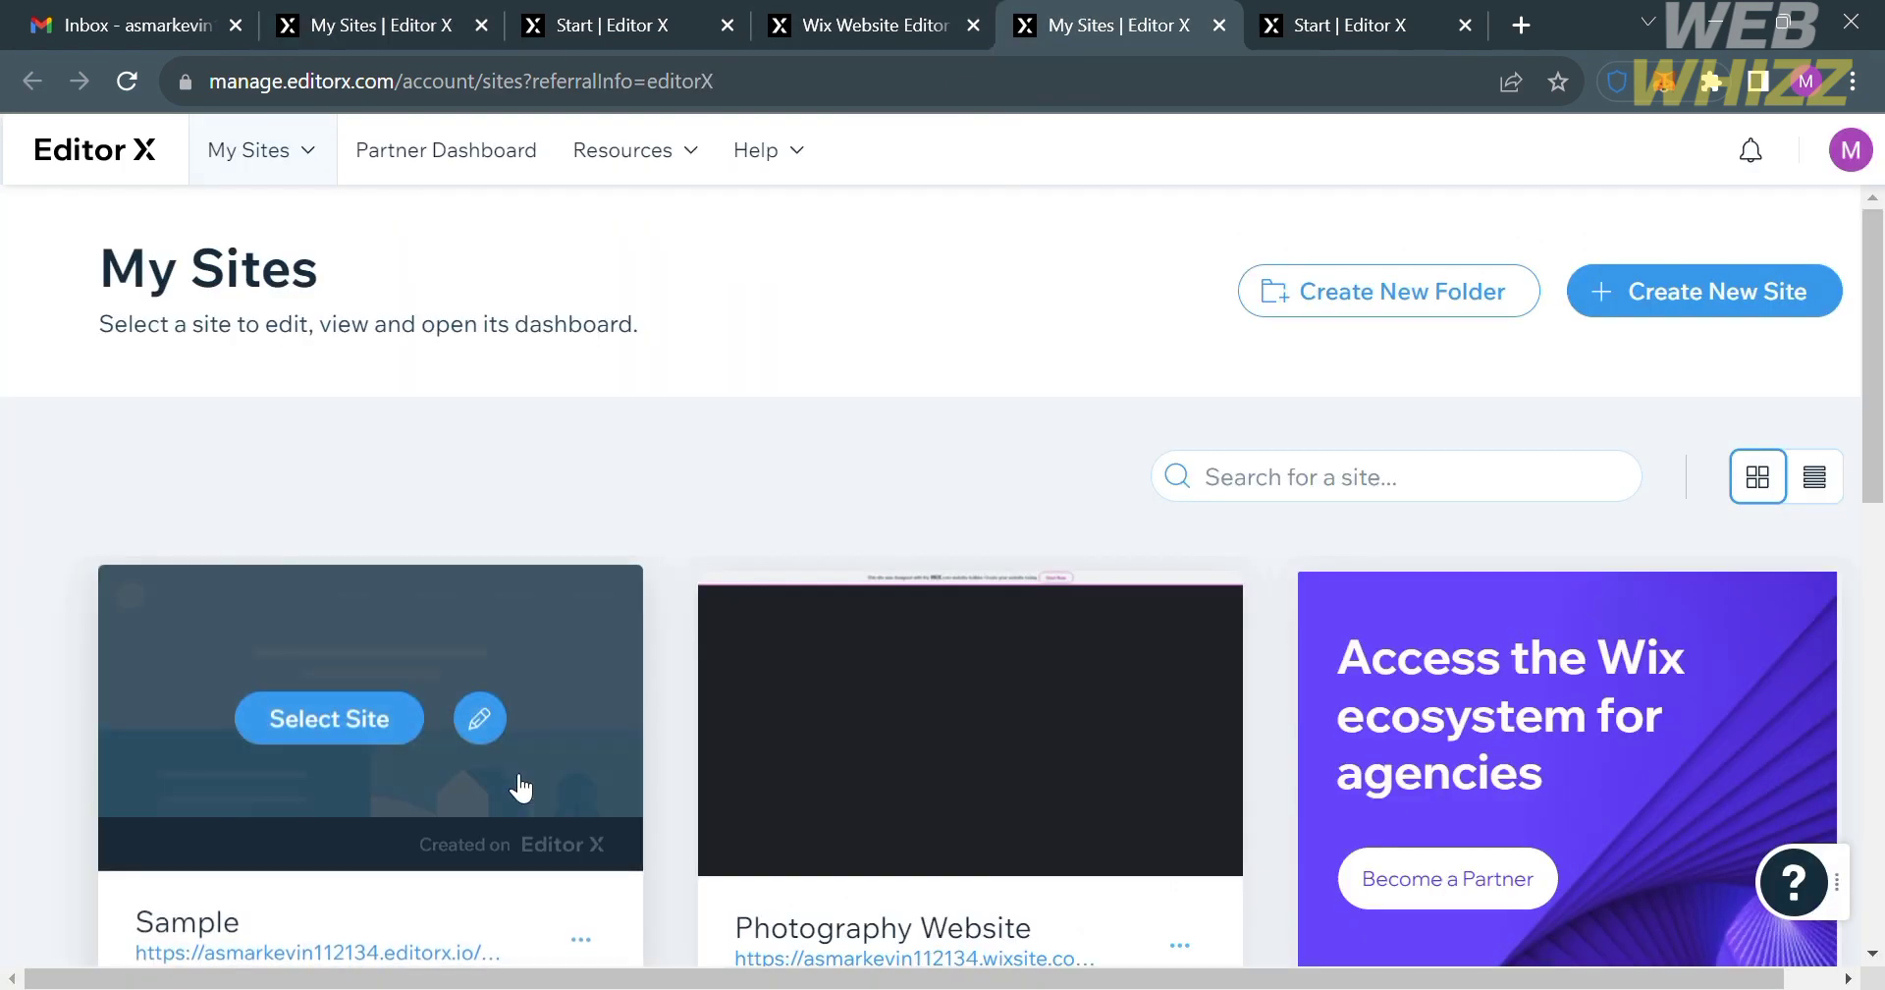
{"action": "scroll", "coordinate": [522, 785], "scroll_direction": "down", "scroll_amount": 3}
{"action": "scroll", "coordinate": [523, 786], "scroll_direction": "up", "scroll_amount": 3}
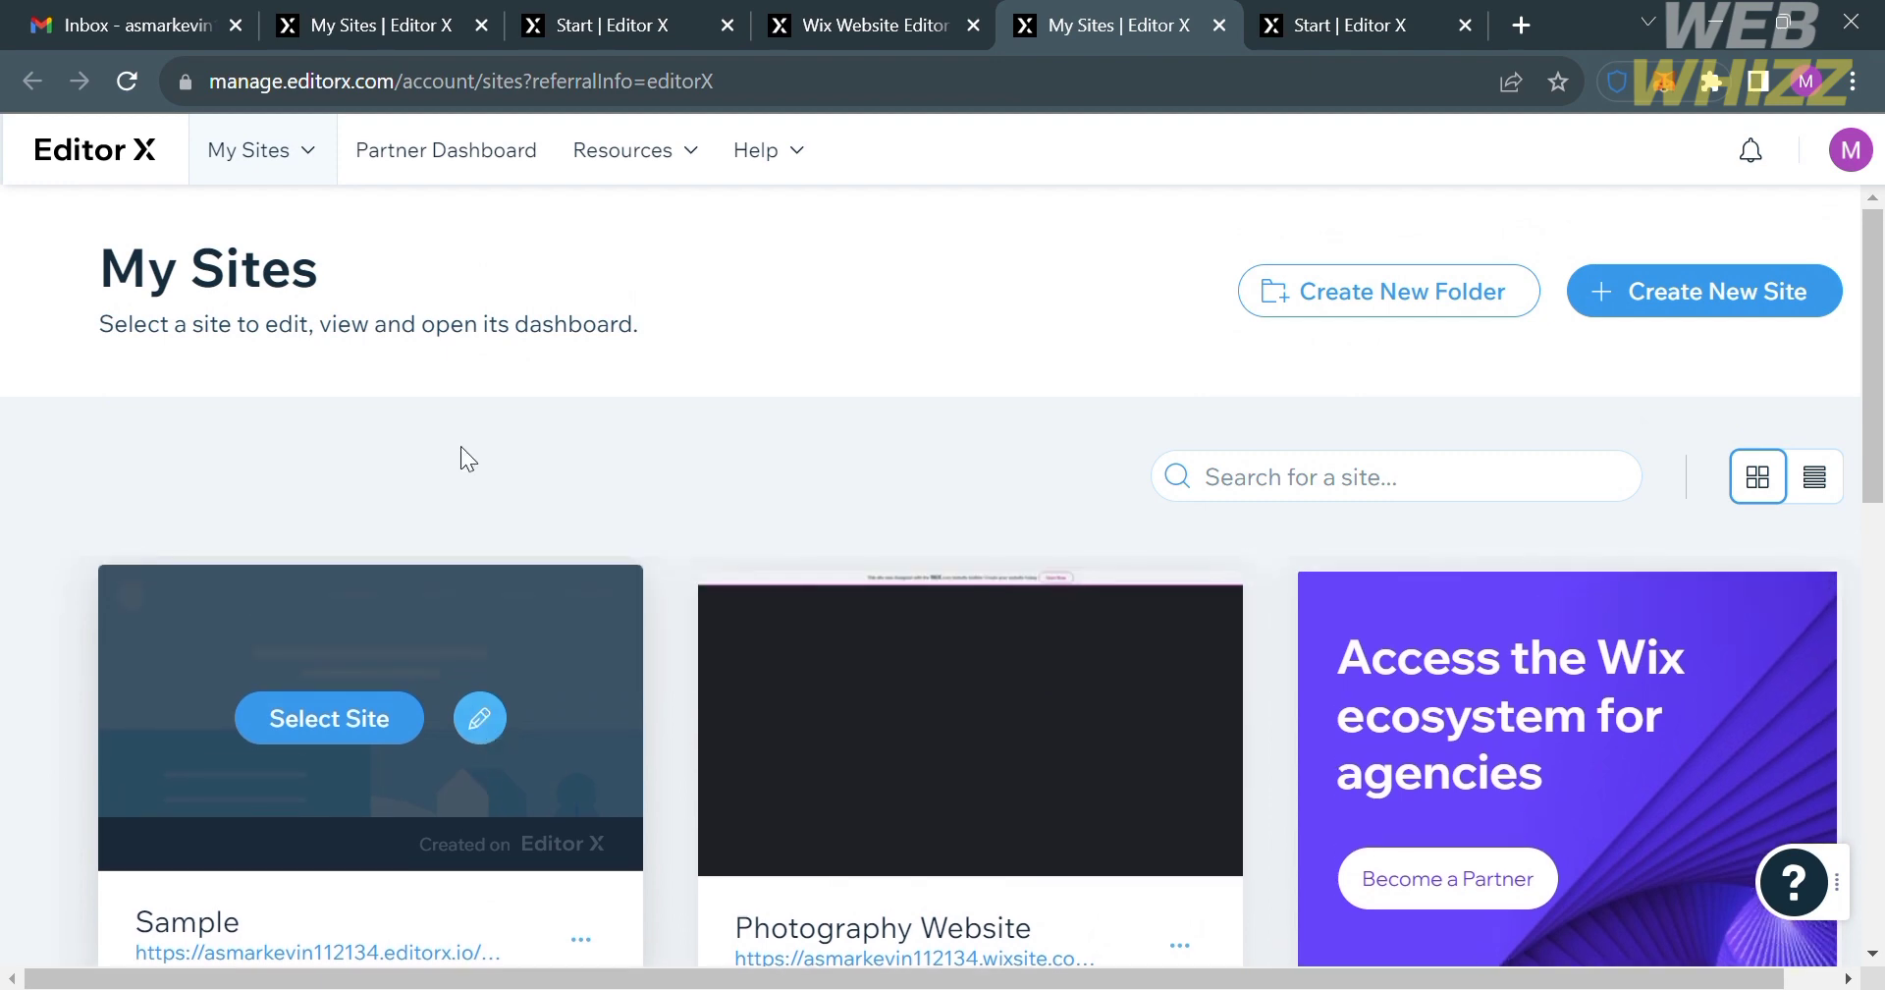
{"action": "left_click", "coordinate": [378, 25]}
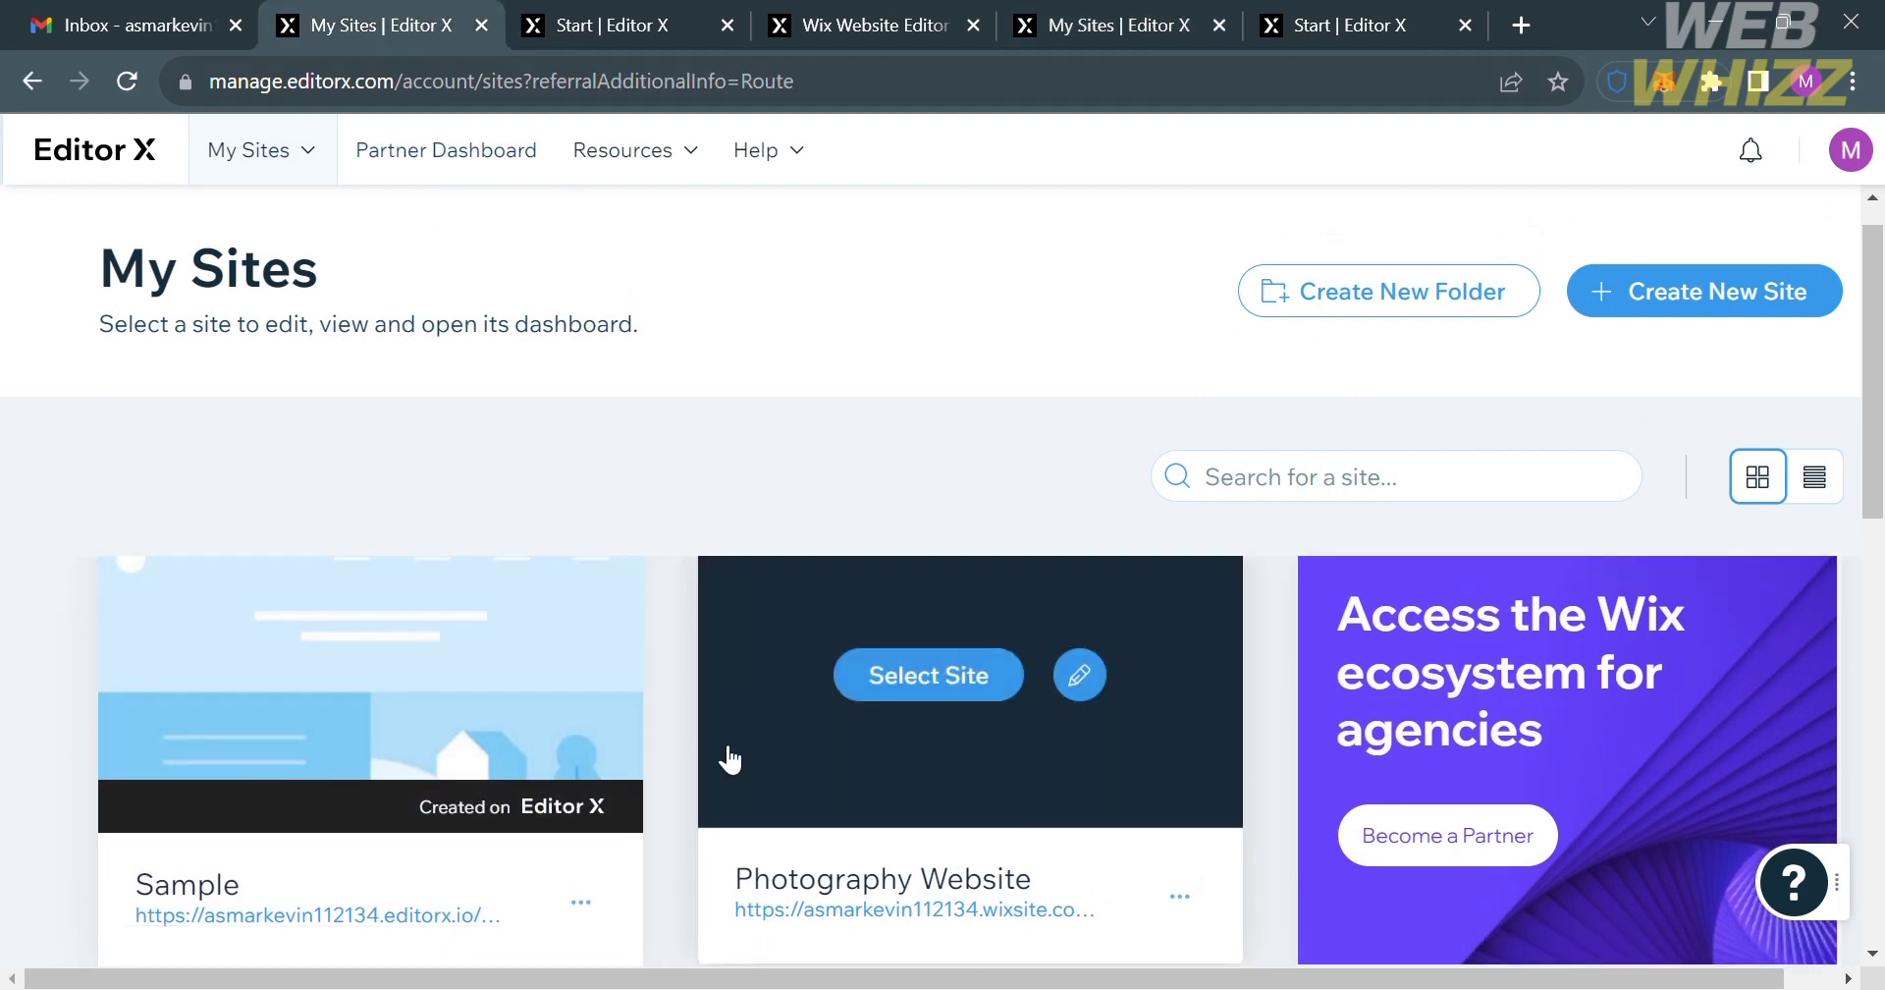
{"action": "scroll", "coordinate": [692, 827], "scroll_direction": "down", "scroll_amount": 3}
{"action": "scroll", "coordinate": [691, 826], "scroll_direction": "up", "scroll_amount": 3}
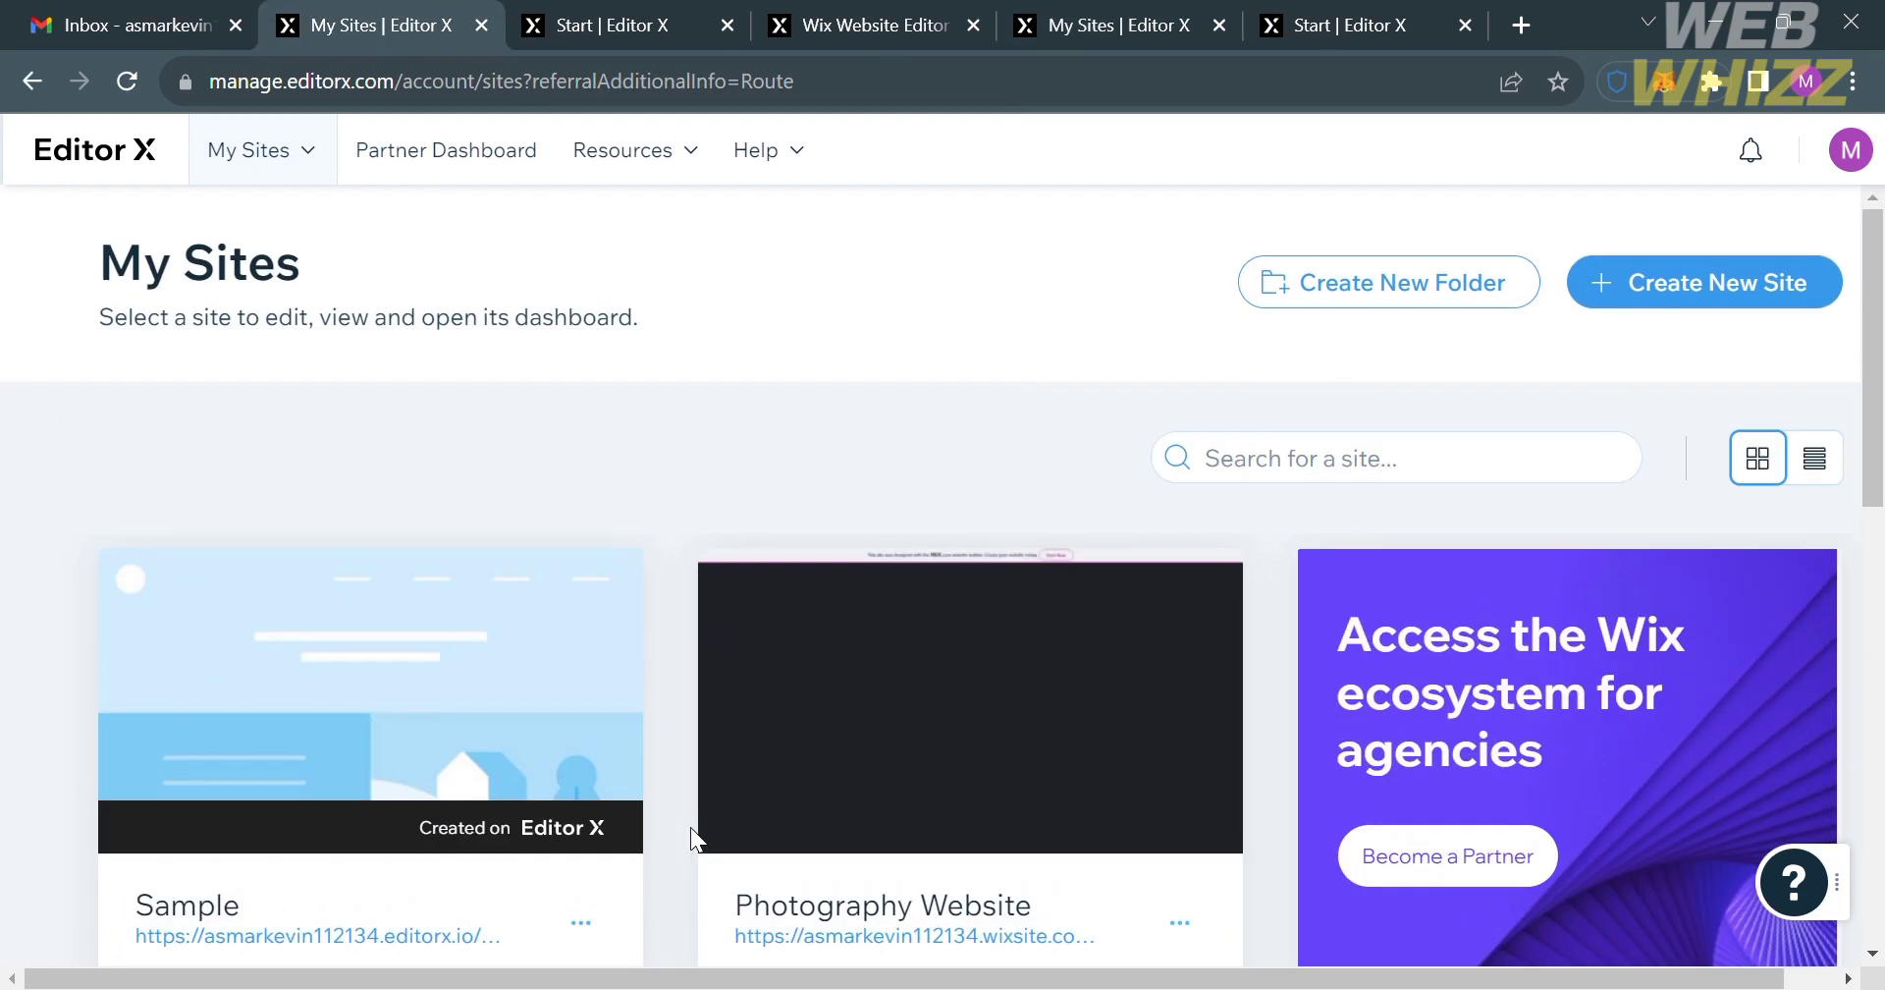
{"action": "scroll", "coordinate": [691, 826], "scroll_direction": "up", "scroll_amount": 1}
{"action": "scroll", "coordinate": [691, 826], "scroll_direction": "down", "scroll_amount": 2}
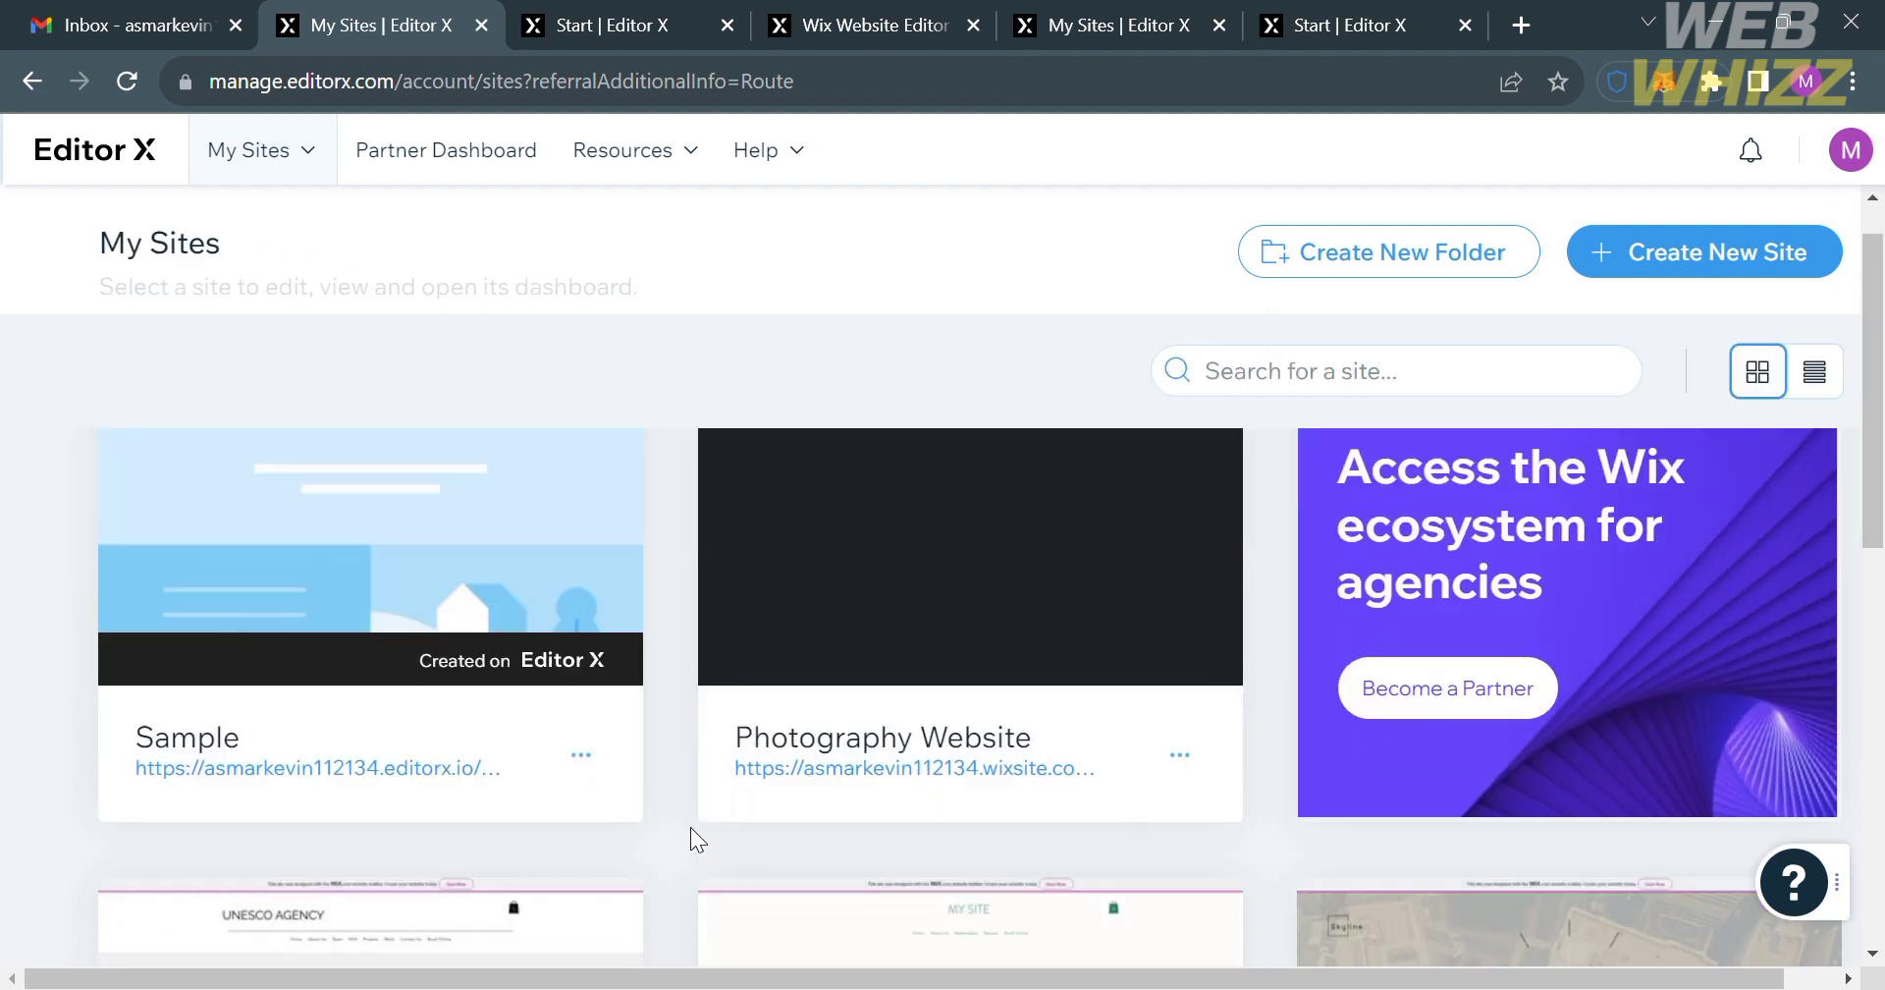
{"action": "scroll", "coordinate": [691, 827], "scroll_direction": "down", "scroll_amount": 1}
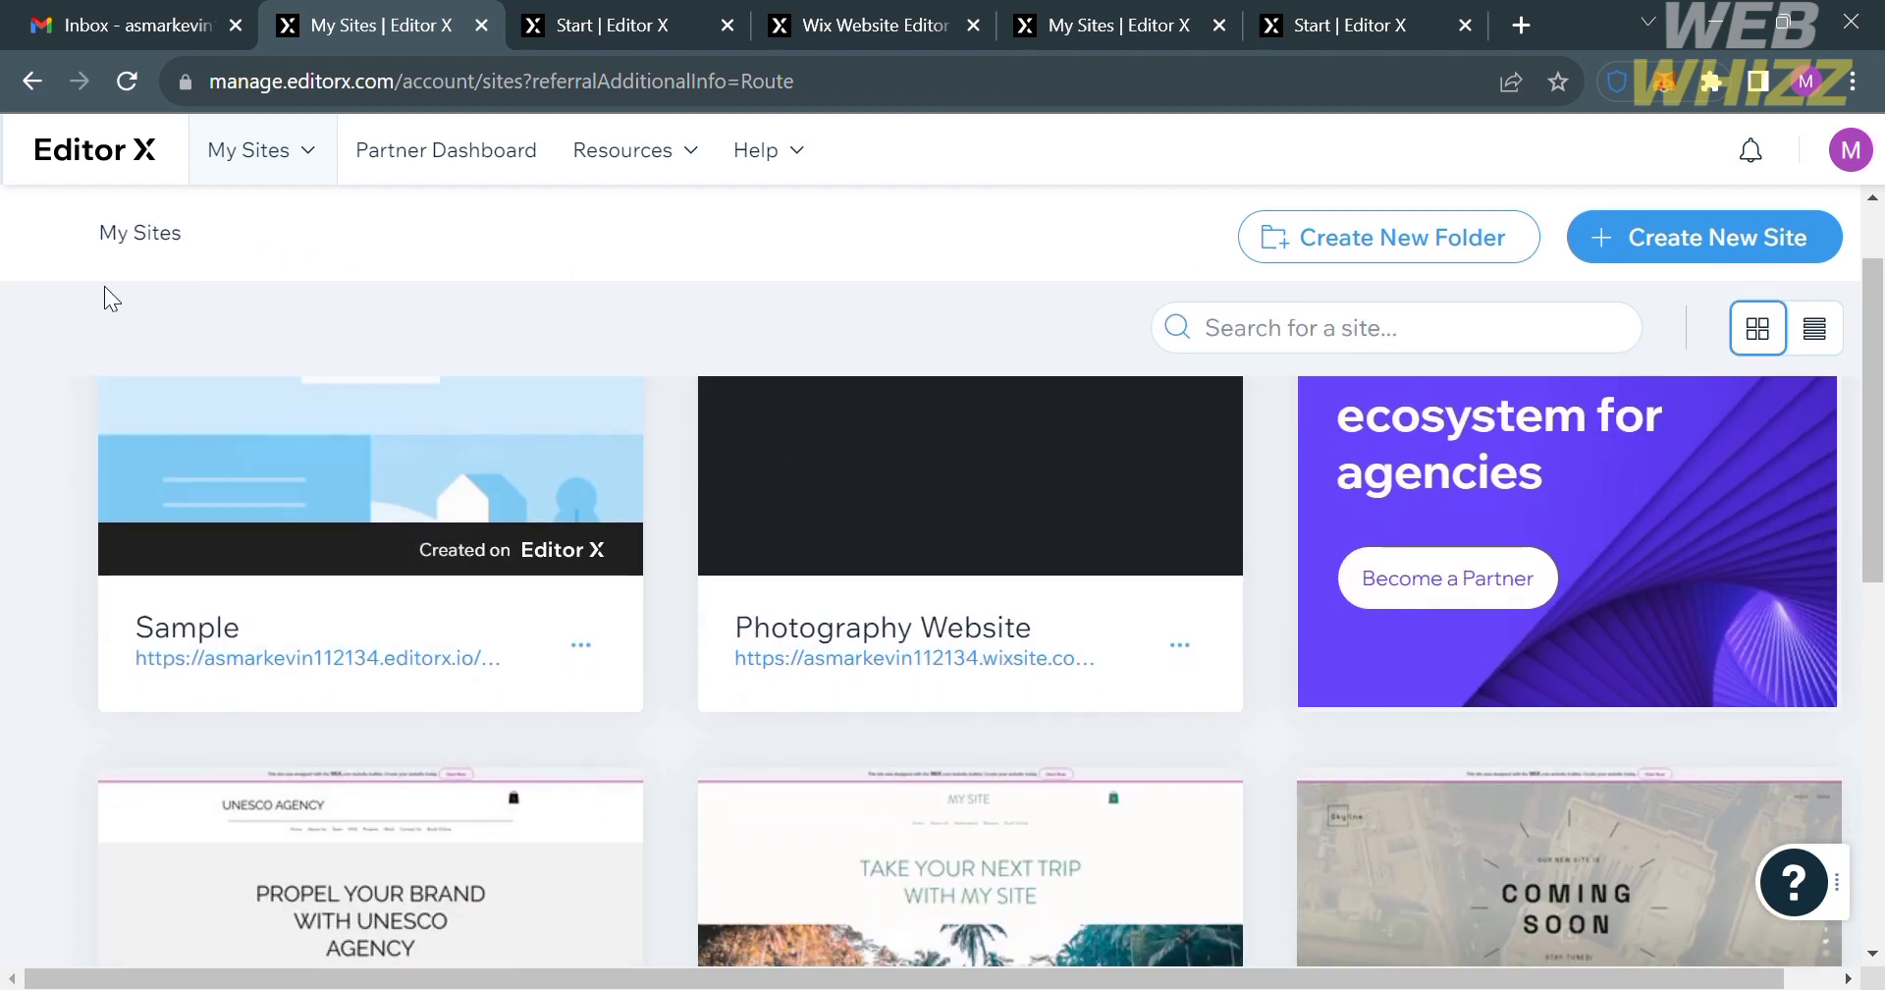
{"action": "left_click", "coordinate": [582, 645]}
{"action": "left_click", "coordinate": [732, 656]}
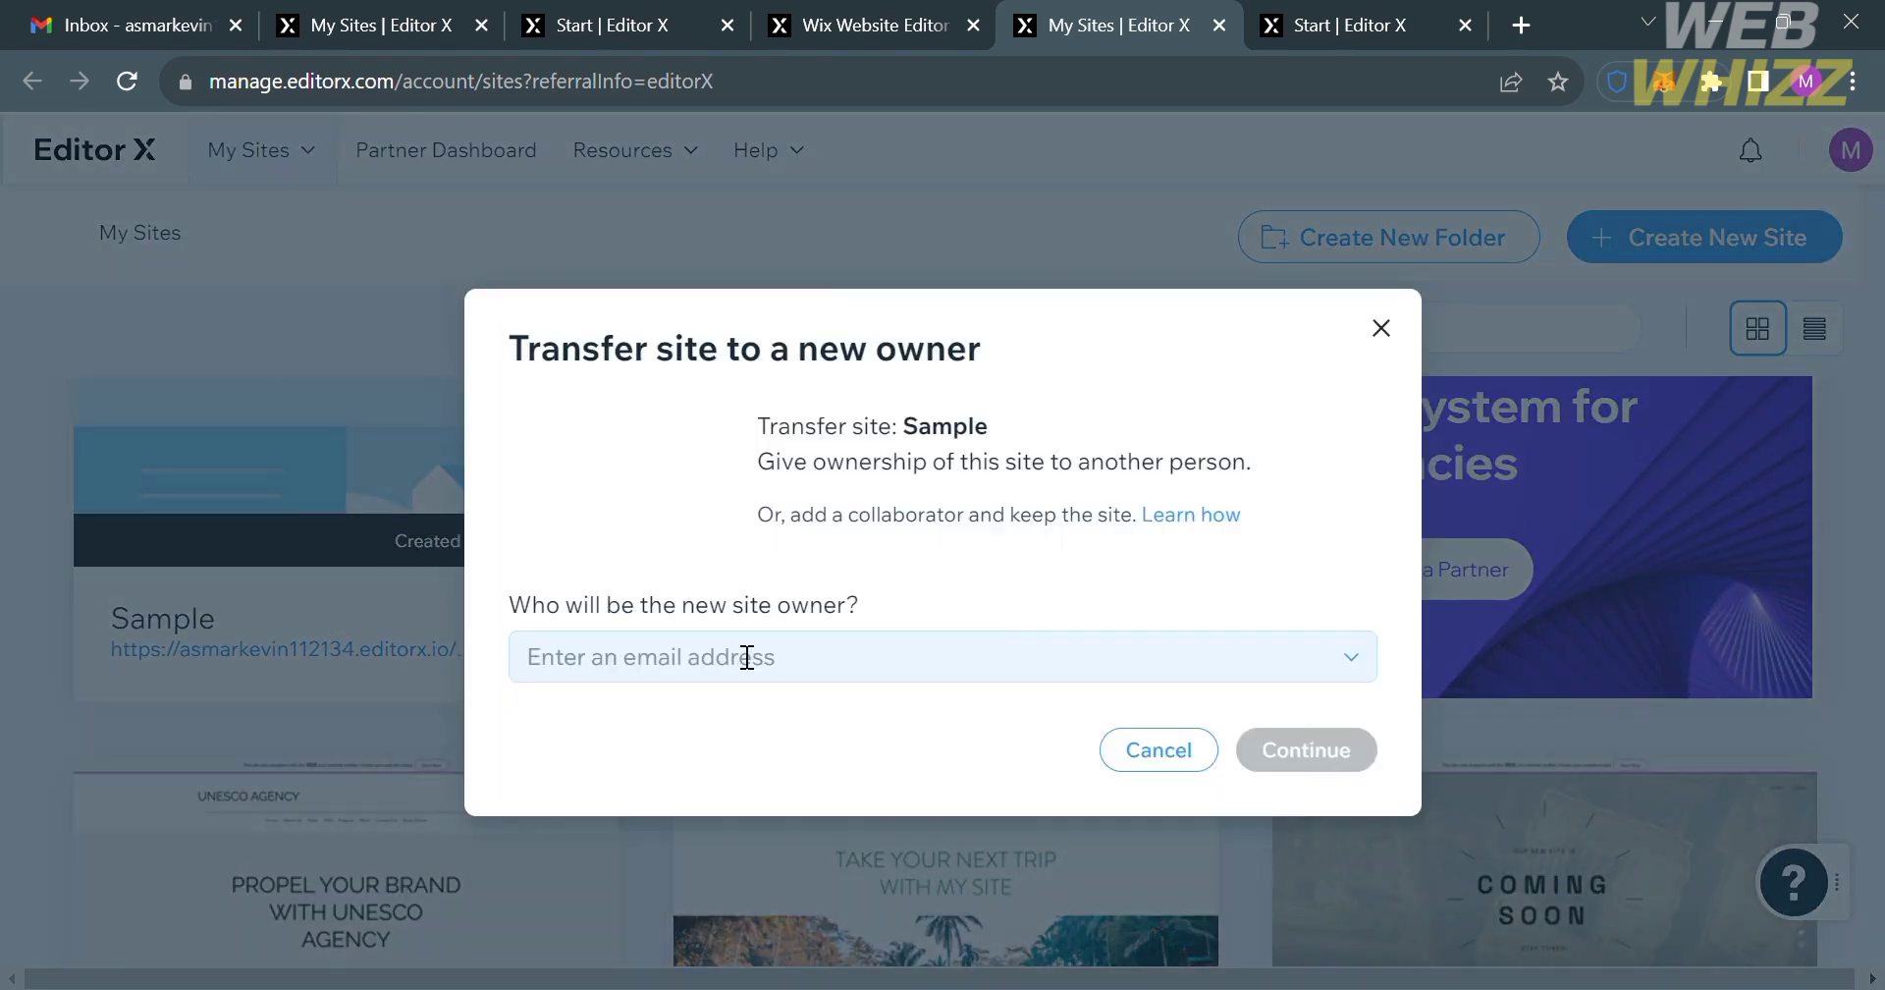
{"action": "left_click", "coordinate": [789, 655]}
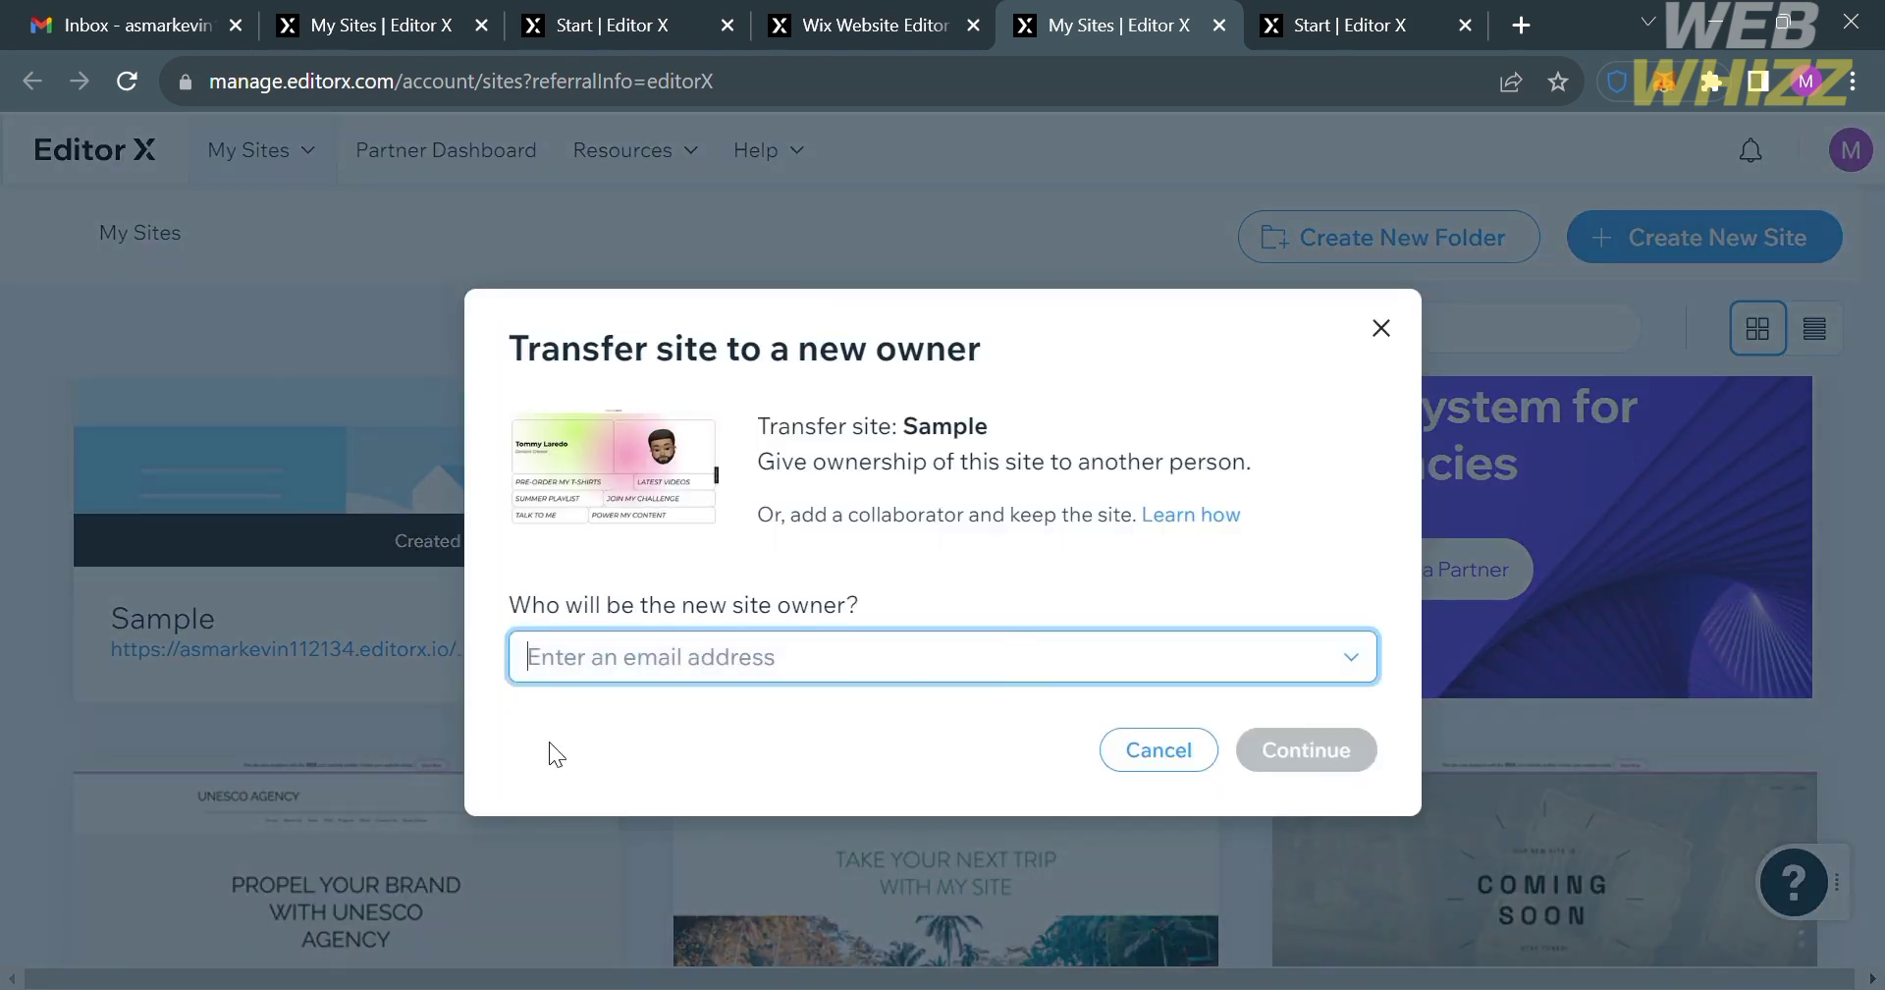
{"action": "mouse_move", "coordinate": [1305, 751]}
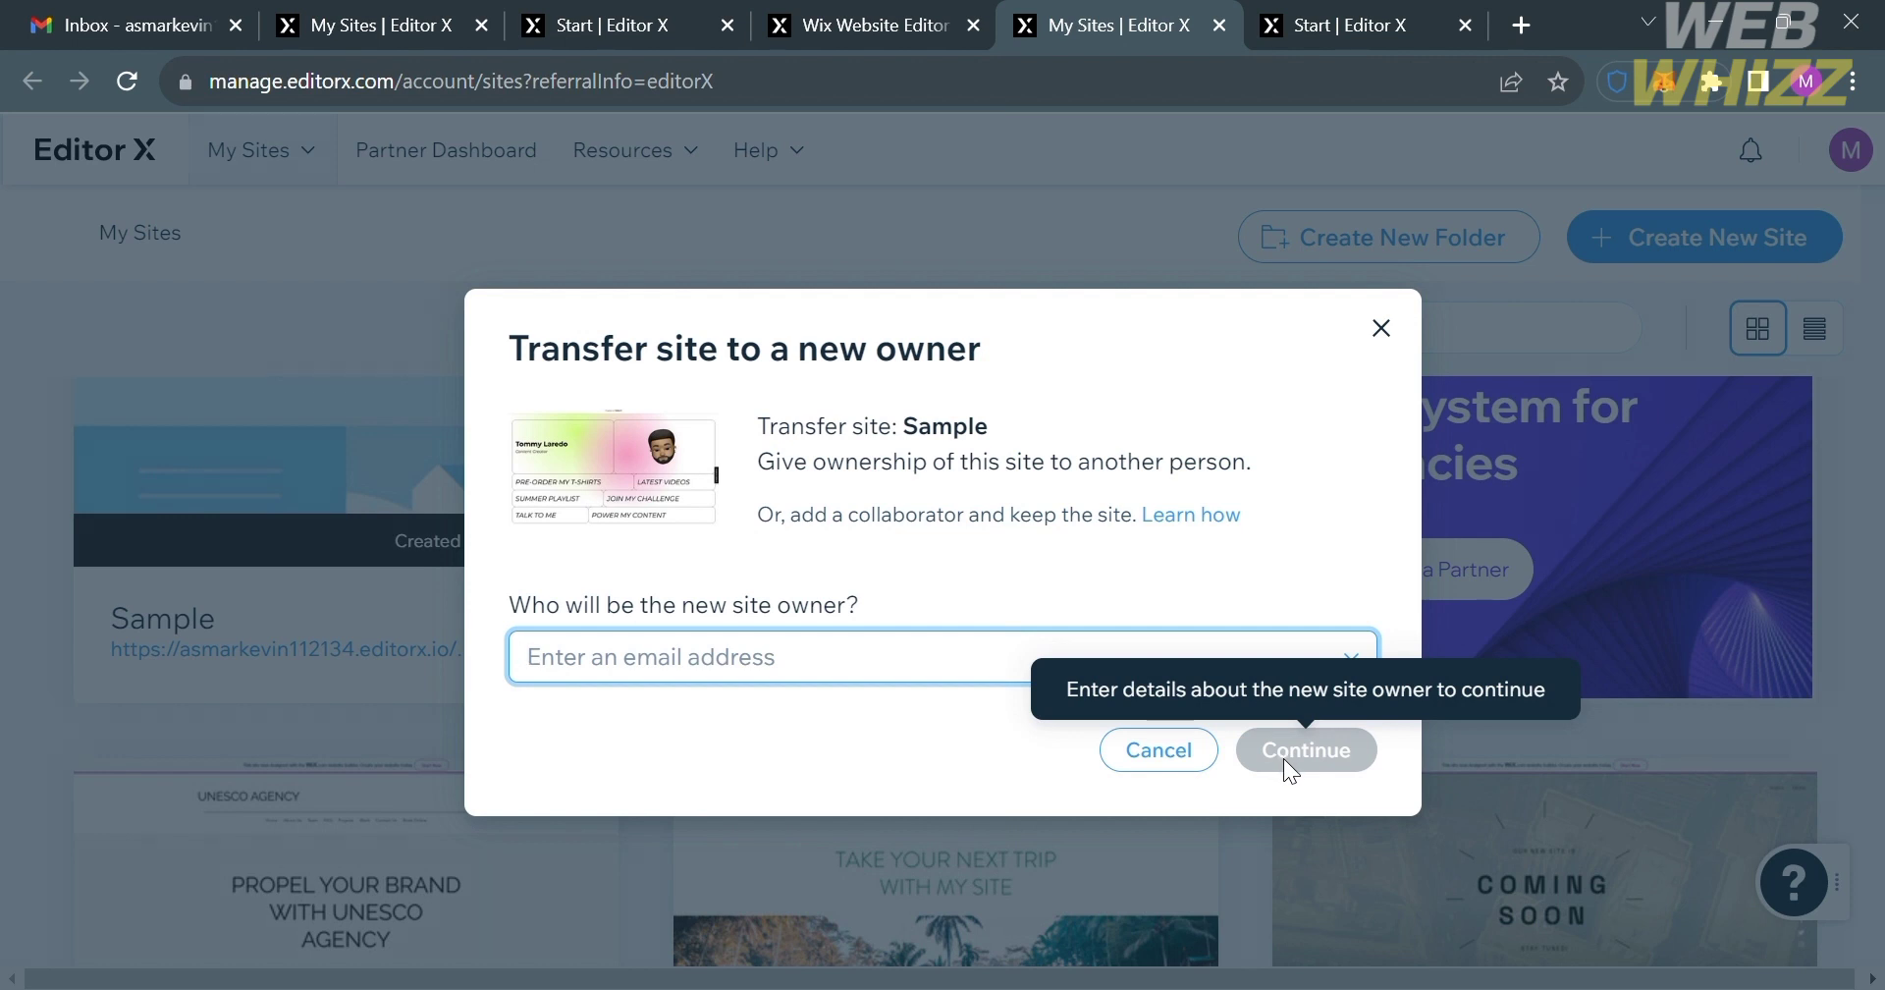
{"action": "left_click", "coordinate": [1172, 761]}
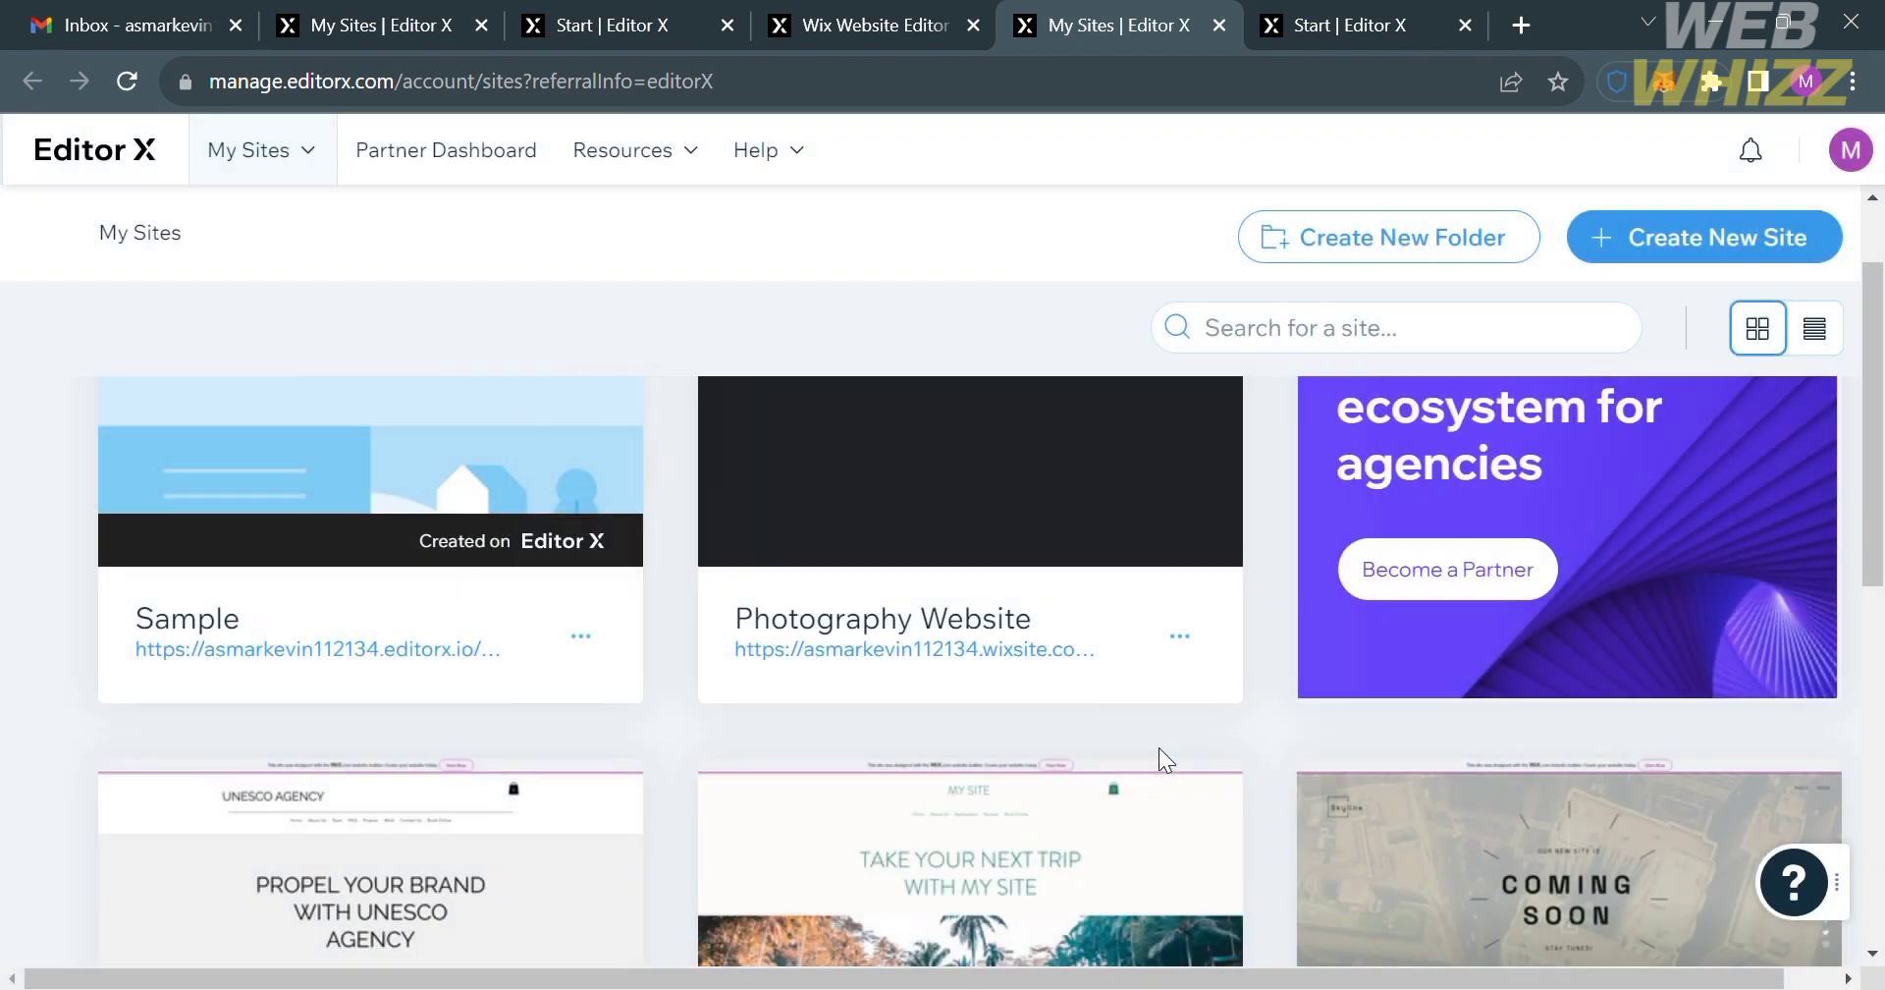